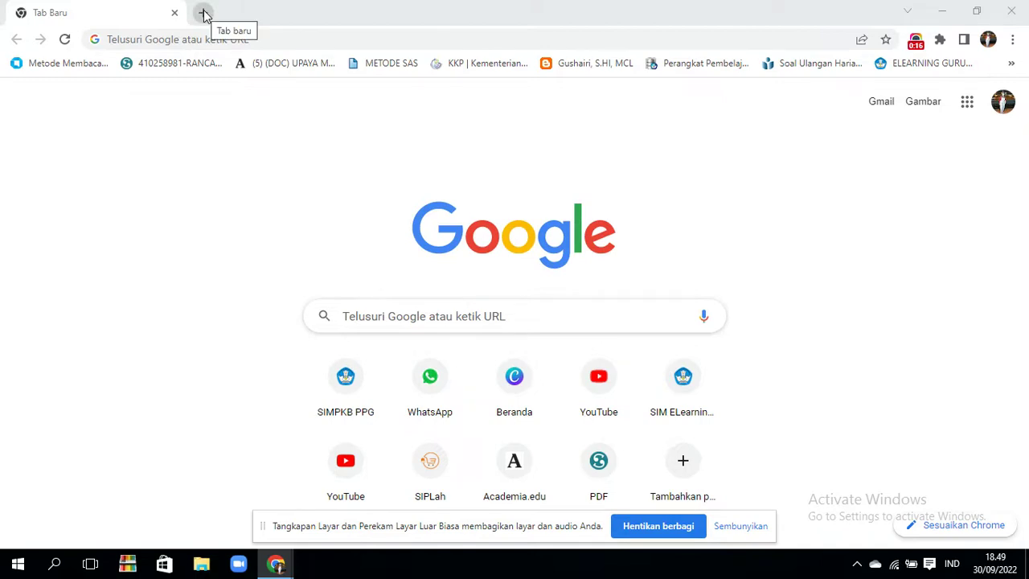
# - Replace the old tab with a fresh New Tab and type 'can' so canva.com autocompletes
pyautogui.click(205, 16)
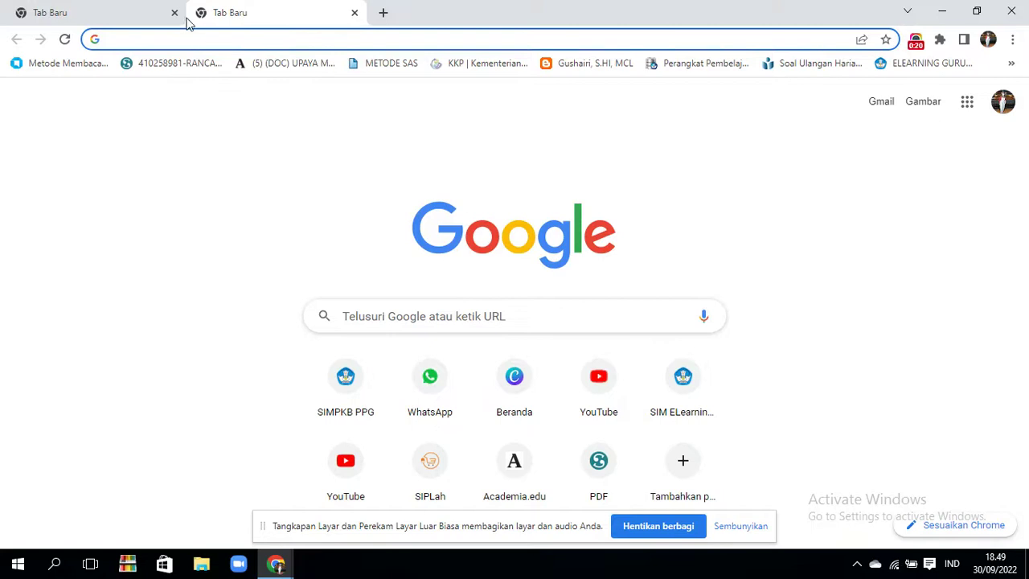
pyautogui.click(175, 14)
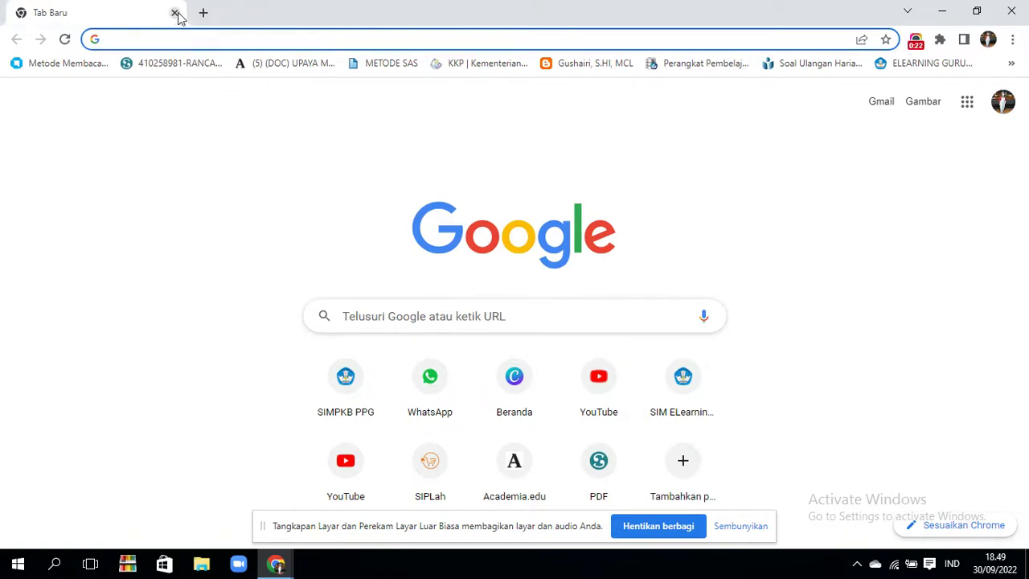
pyautogui.write('co')
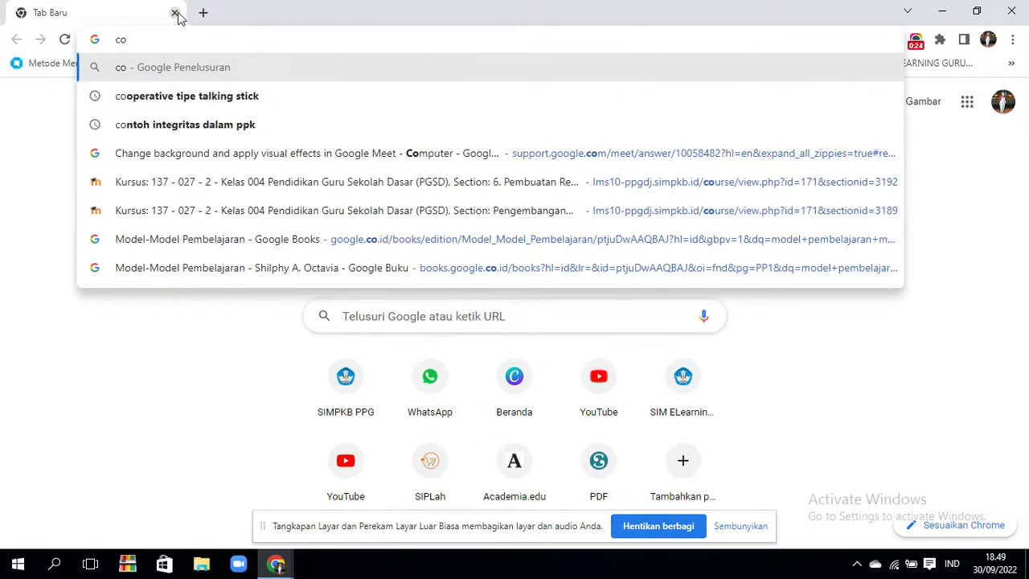
pyautogui.press('BackSpace')
pyautogui.press('BackSpace')
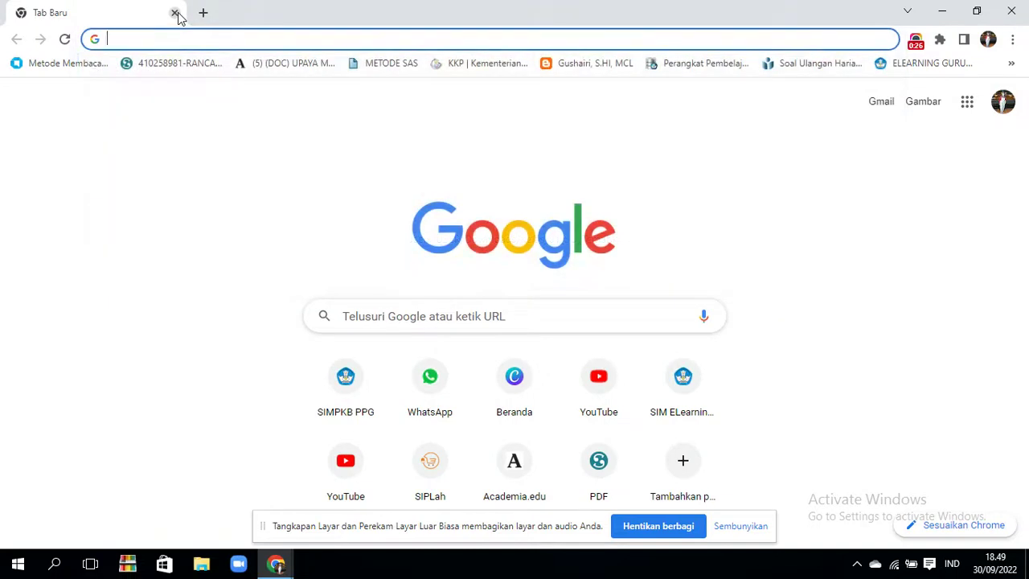
pyautogui.write('canva.com')
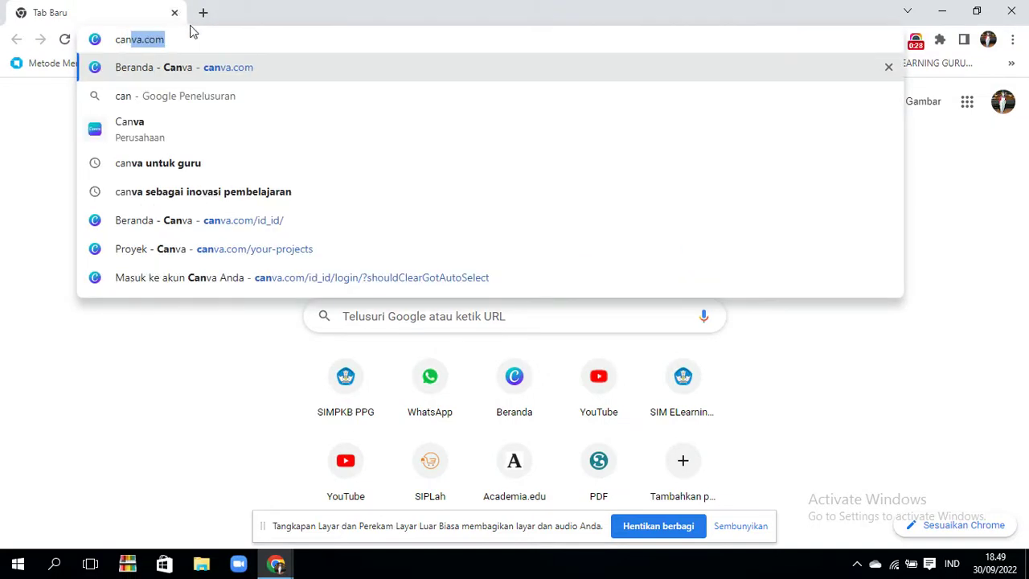
# - Load canva.com from the suggestion and bring up the Masuk sign-in dialog
pyautogui.click(186, 69)
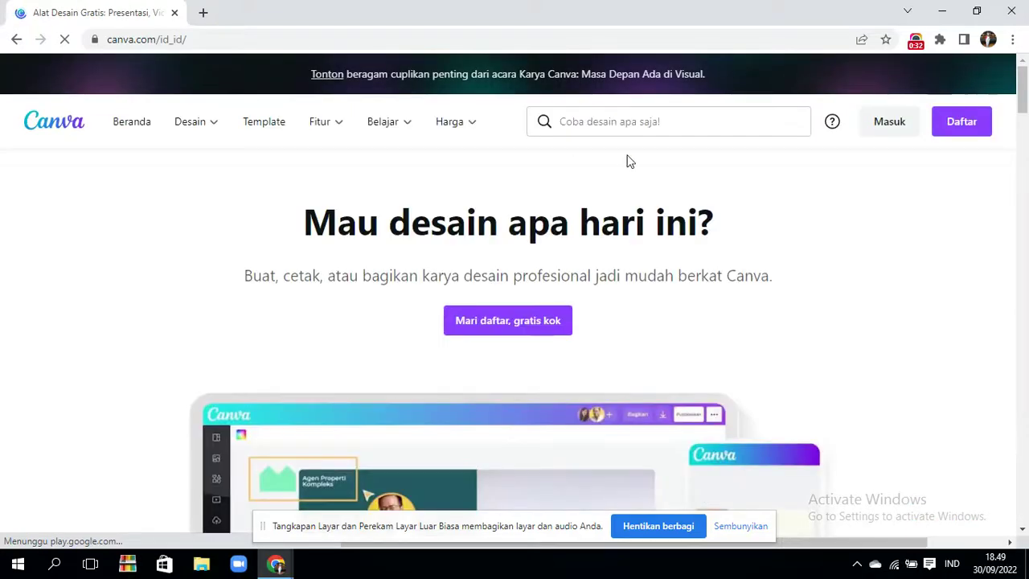
pyautogui.click(890, 121)
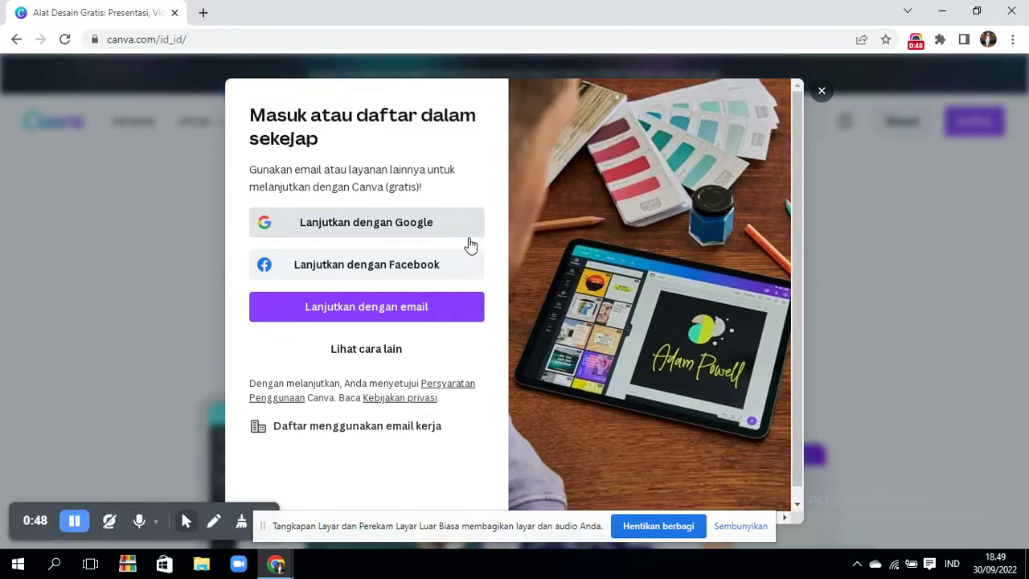
pyautogui.click(417, 306)
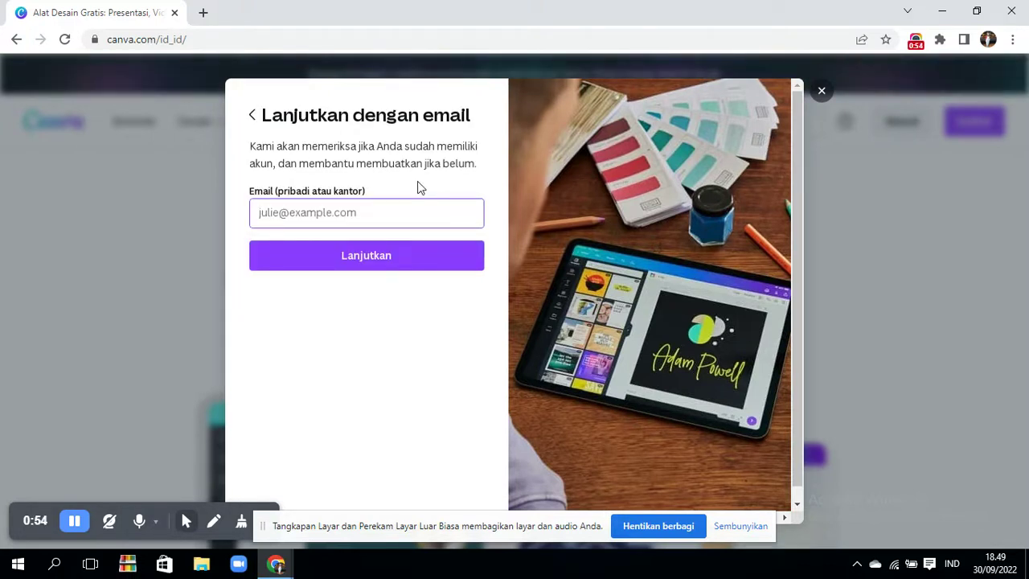
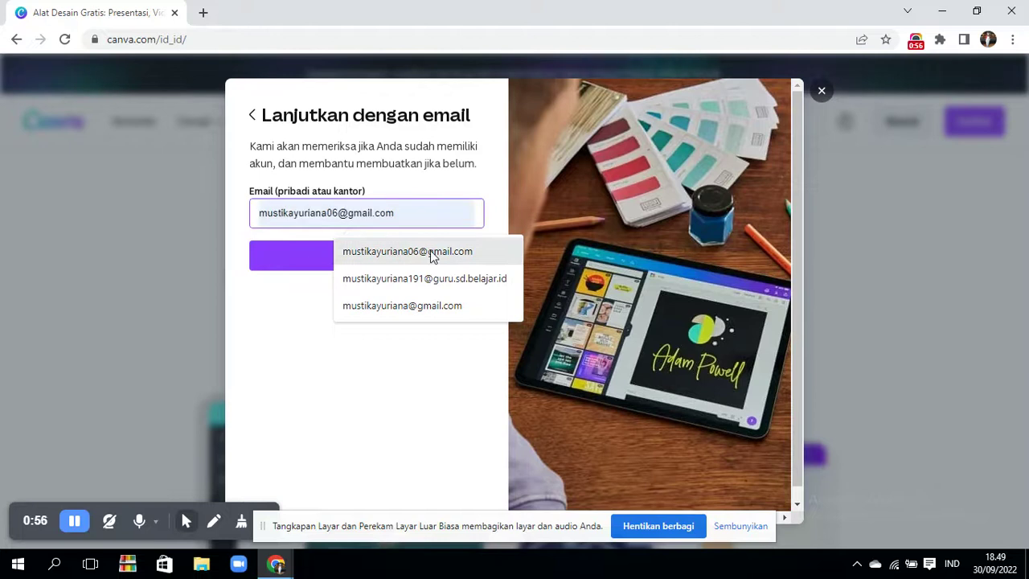
pyautogui.click(430, 251)
pyautogui.click(430, 251)
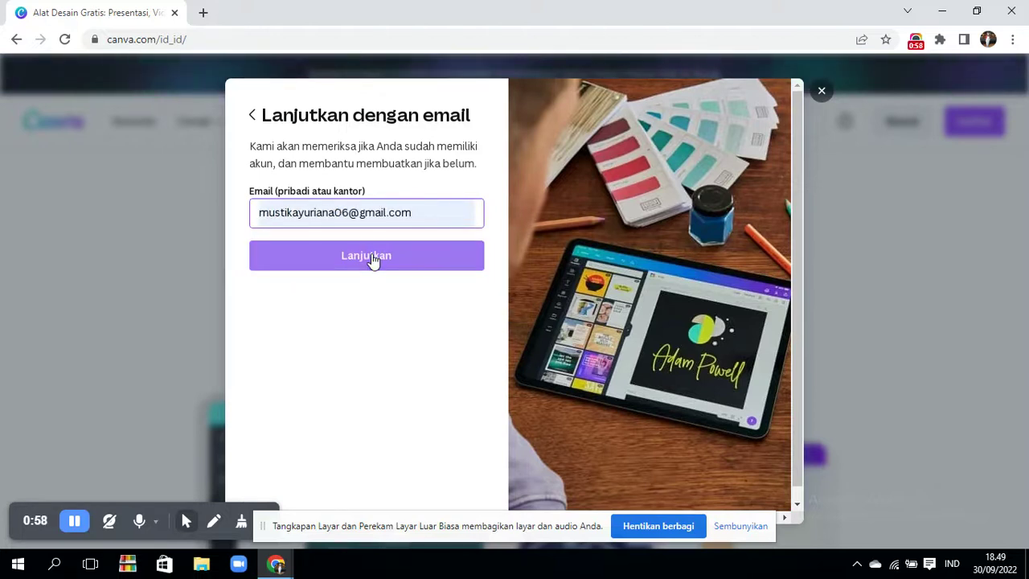
pyautogui.click(371, 254)
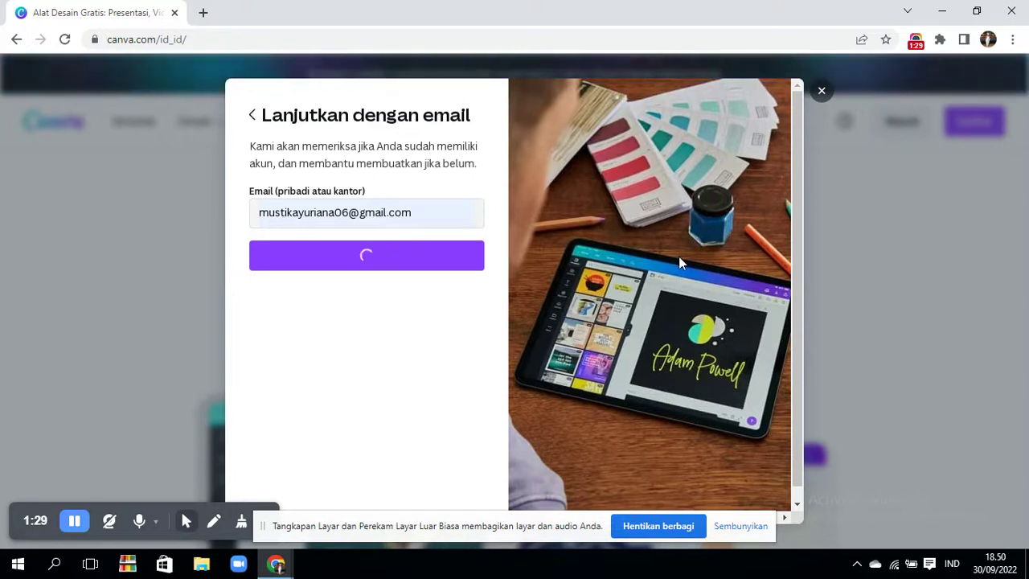
pyautogui.click(820, 94)
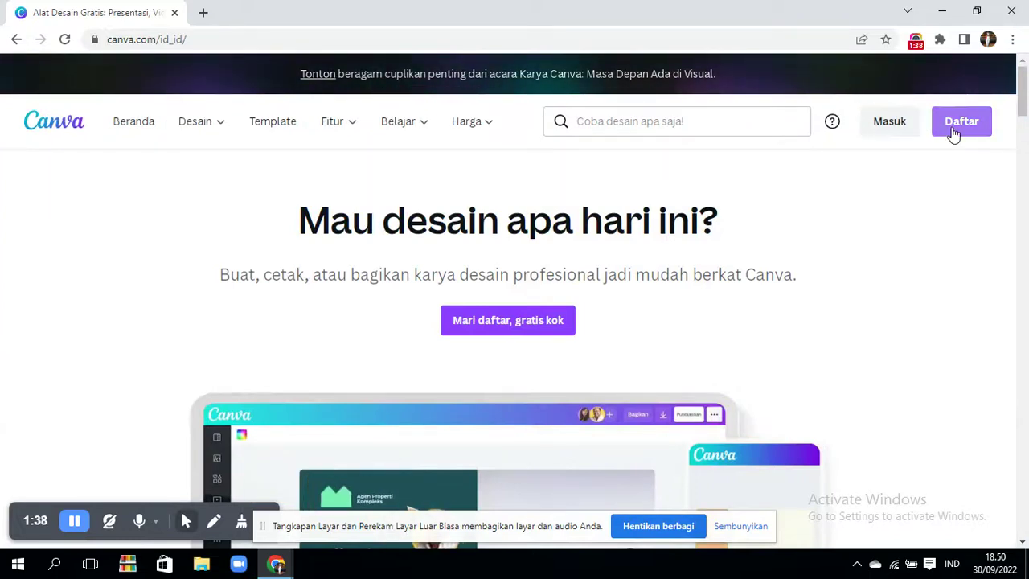
pyautogui.click(954, 132)
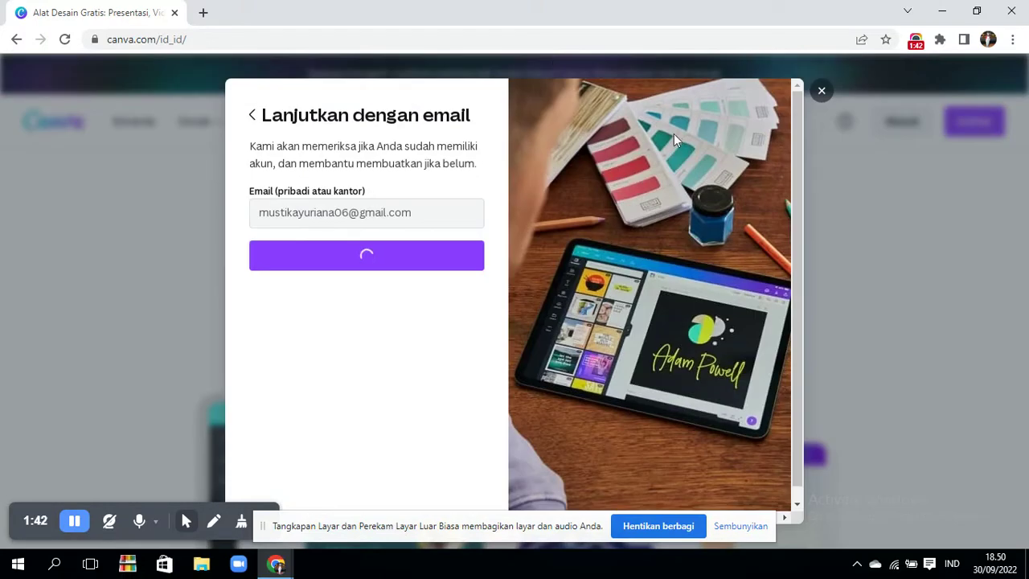
pyautogui.click(898, 130)
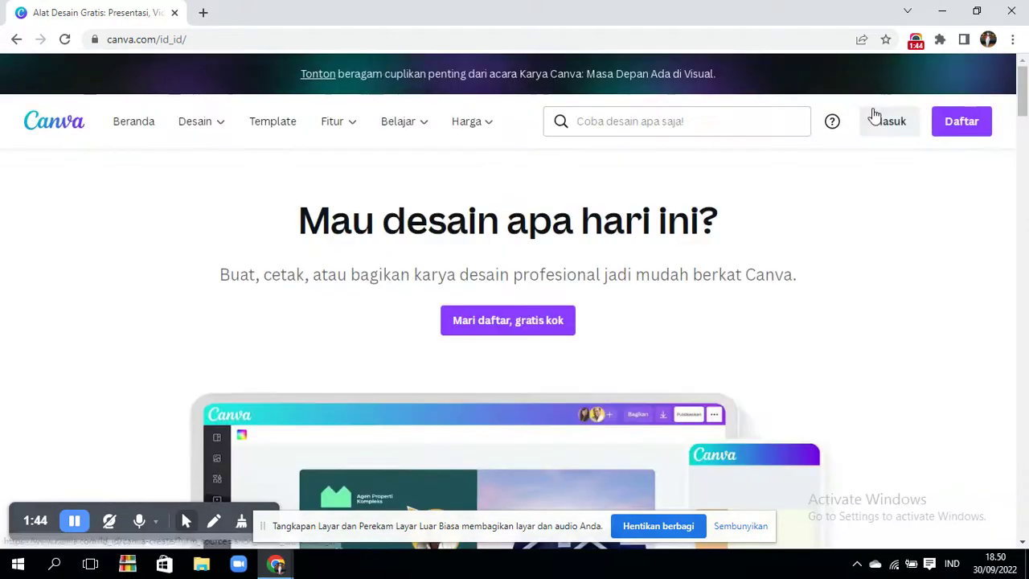
pyautogui.click(884, 121)
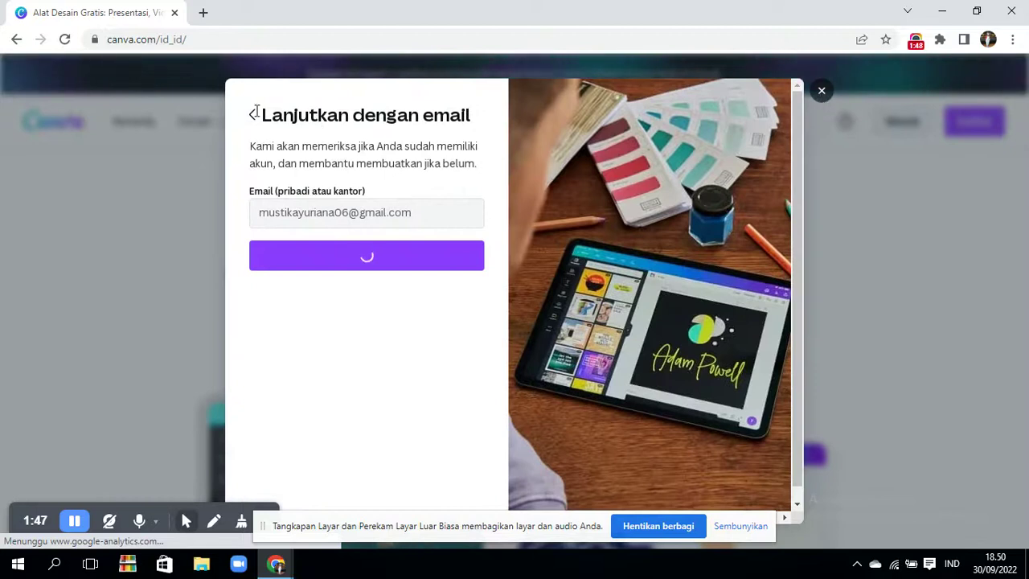
pyautogui.click(252, 114)
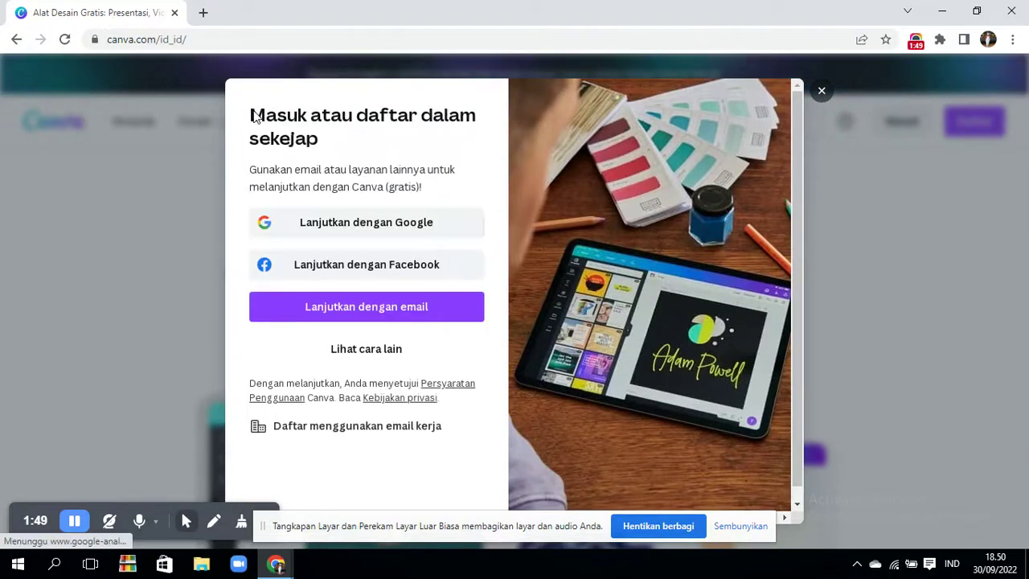
# - Sign in with Lanjutkan dengan Google, choosing the Google account in the popup
pyautogui.click(360, 231)
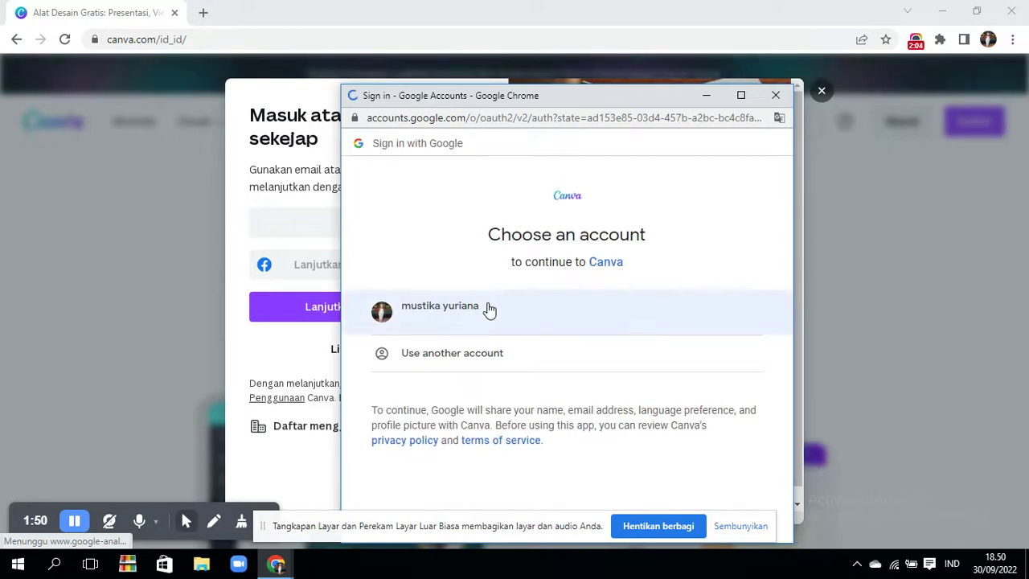
pyautogui.click(597, 316)
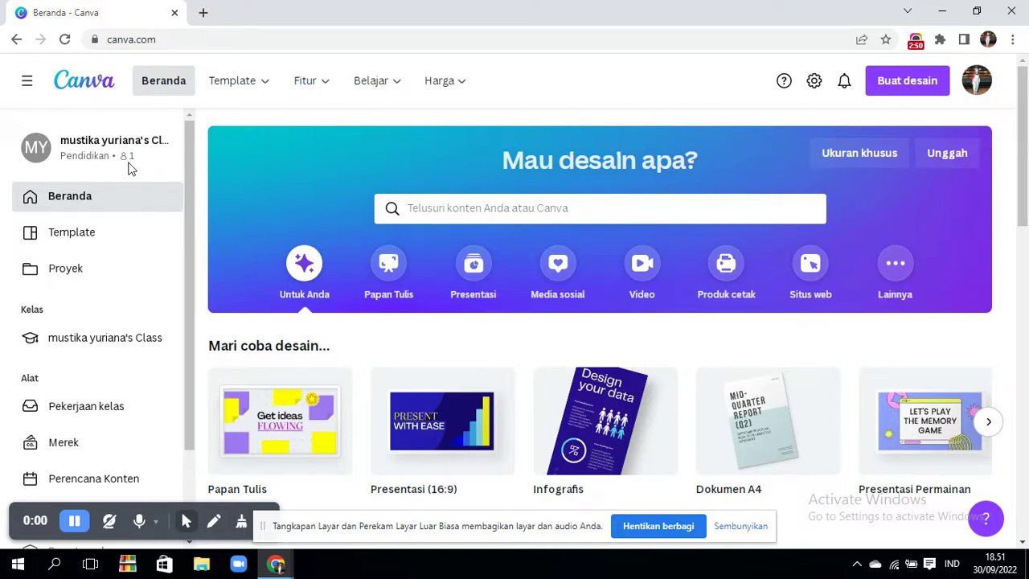
# - Browse the Template, Fitur, Belajar and Harga menus, then open Pendidikan from Harga
pyautogui.moveTo(305, 80)
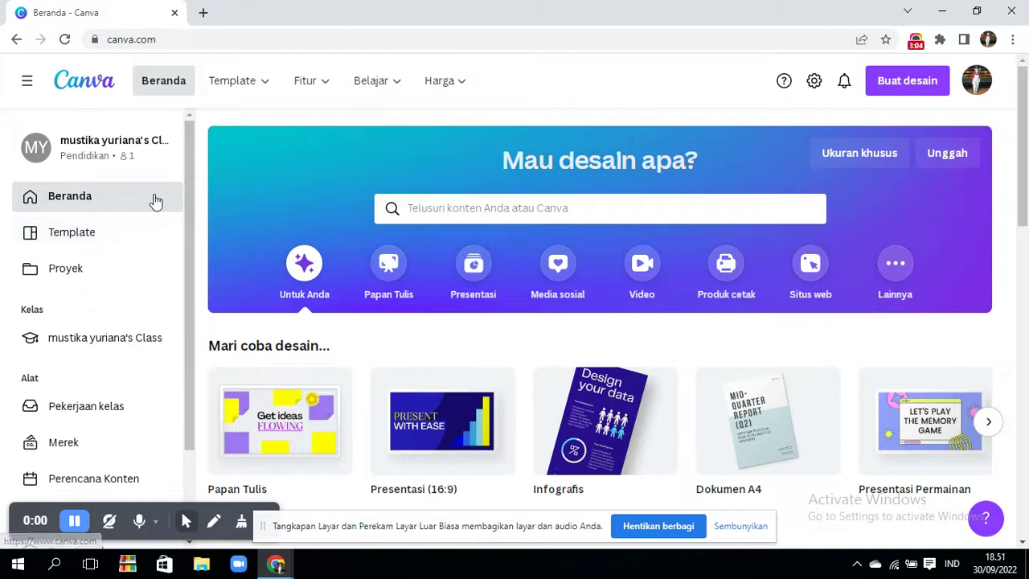
pyautogui.moveTo(360, 89)
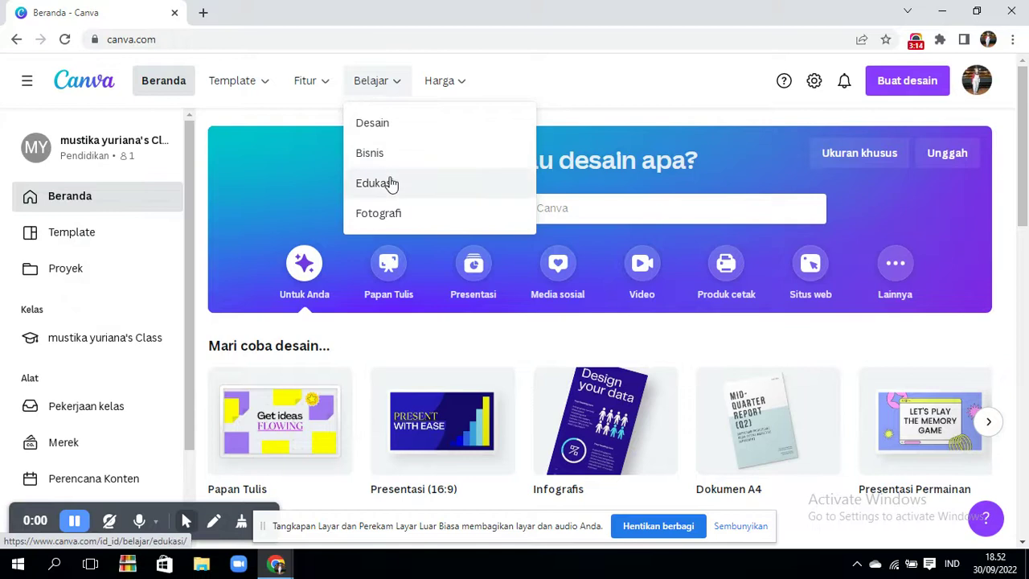
pyautogui.moveTo(442, 90)
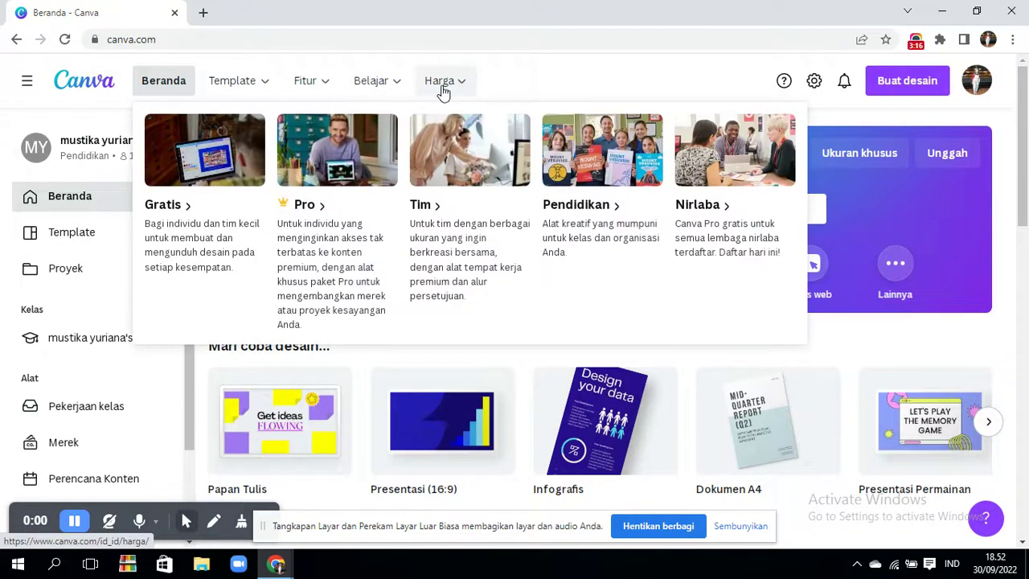
pyautogui.click(594, 211)
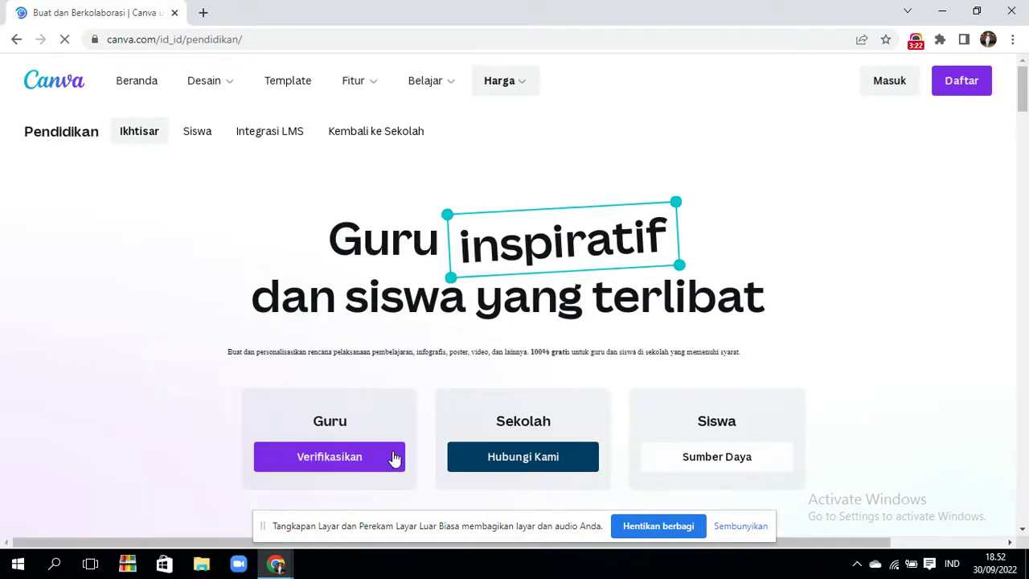
# - Scroll the Pendidikan page, then go to the Harga pricing plans page
pyautogui.scroll(-3, 1024, 106)
pyautogui.scroll(2, 1025, 107)
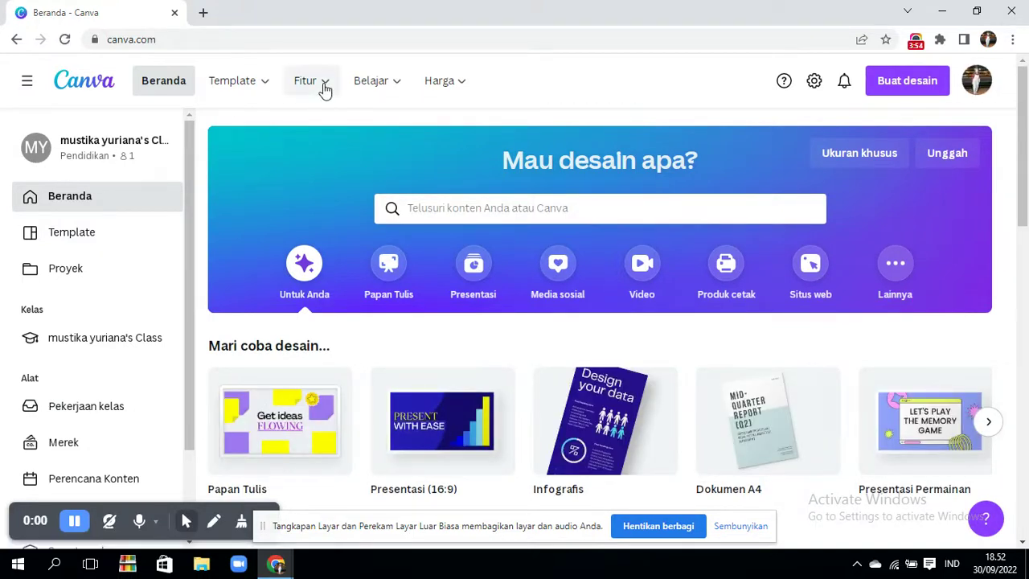
pyautogui.moveTo(461, 80)
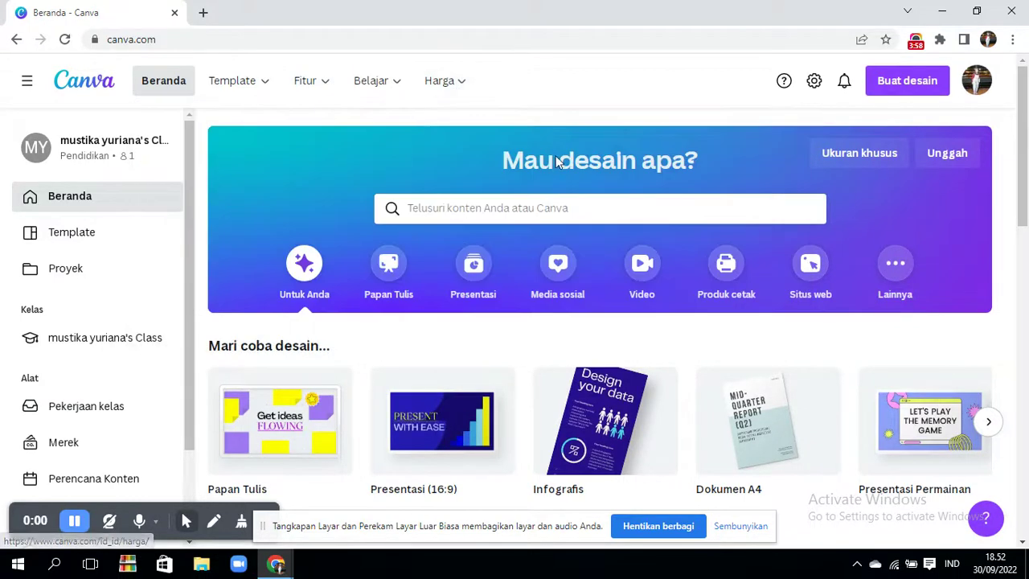
pyautogui.click(458, 84)
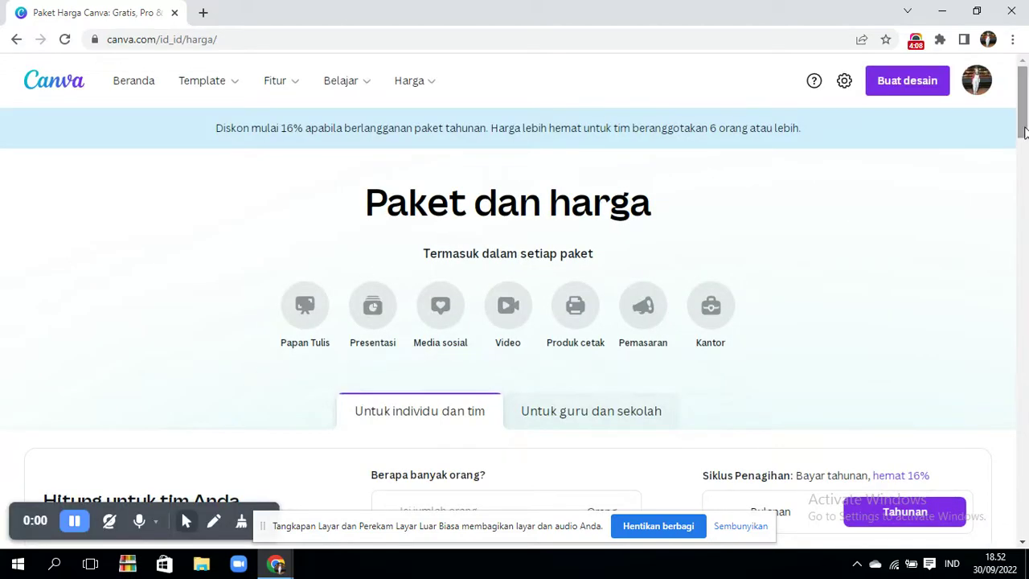
# - Scroll through the pricing plans and switch to the plans for teachers and schools
pyautogui.moveTo(1023, 131); pyautogui.dragTo(1023, 147)
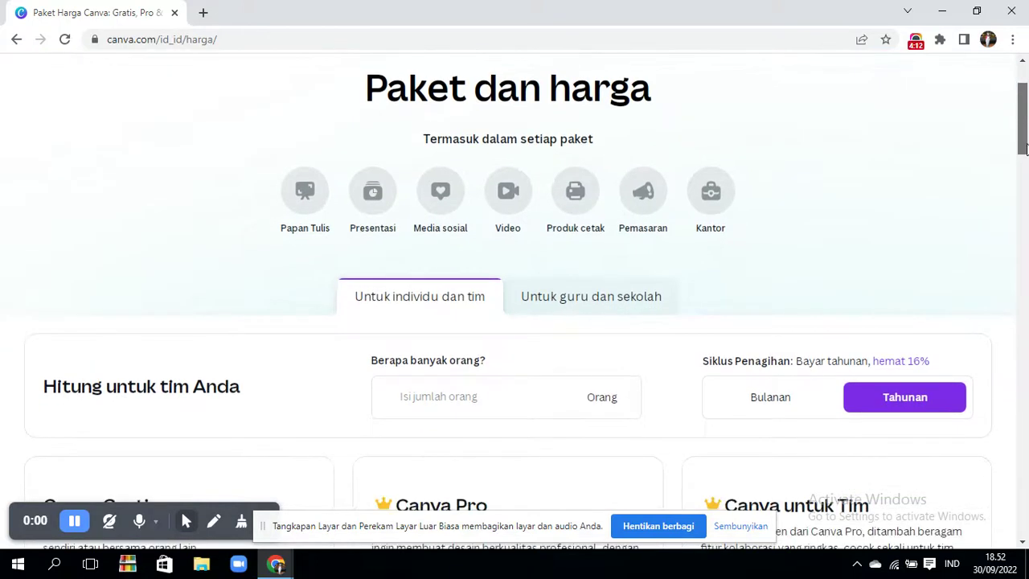
pyautogui.scroll(-4, 287, 218)
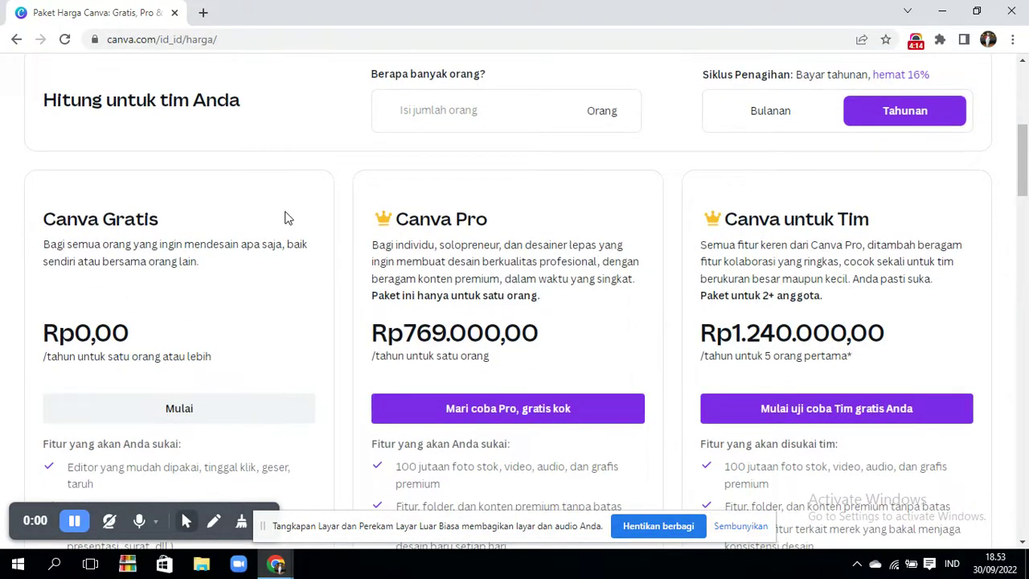
pyautogui.moveTo(1023, 205); pyautogui.dragTo(1025, 133)
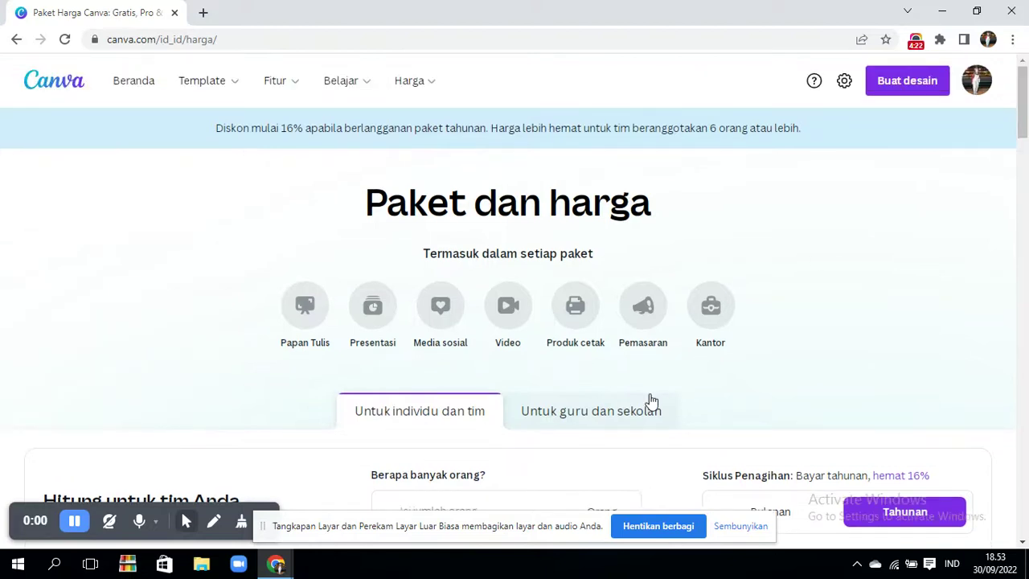
pyautogui.click(579, 418)
# - Scroll the teacher plans back to the top and return to the Beranda home page
pyautogui.moveTo(1026, 129); pyautogui.dragTo(1025, 289)
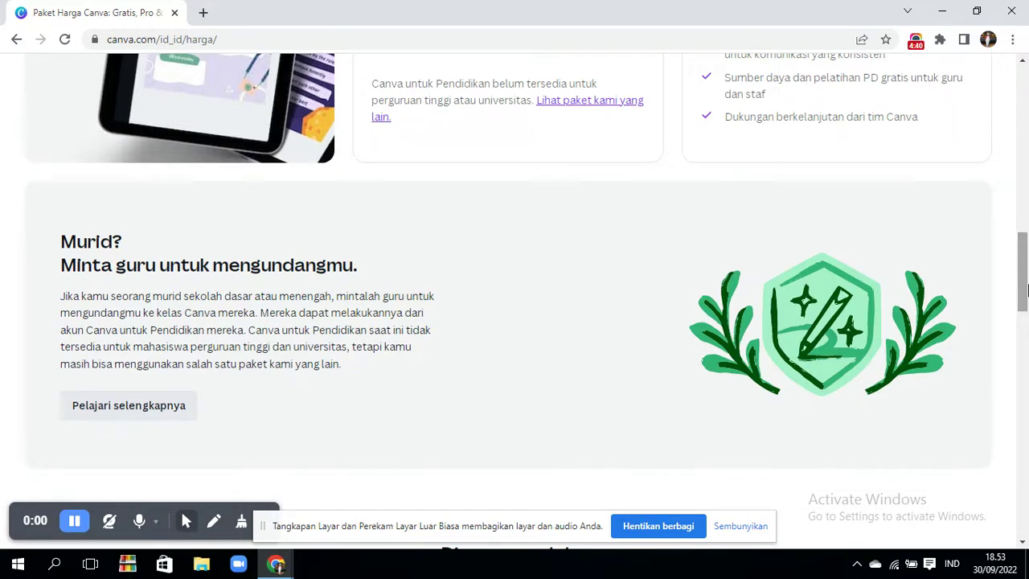
pyautogui.moveTo(1024, 293); pyautogui.dragTo(1025, 120)
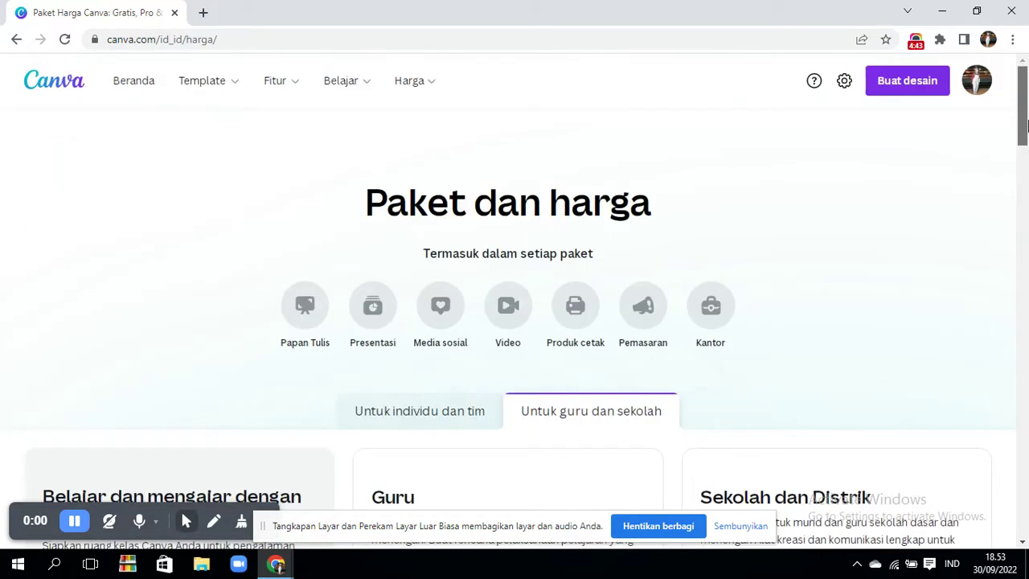
pyautogui.click(150, 88)
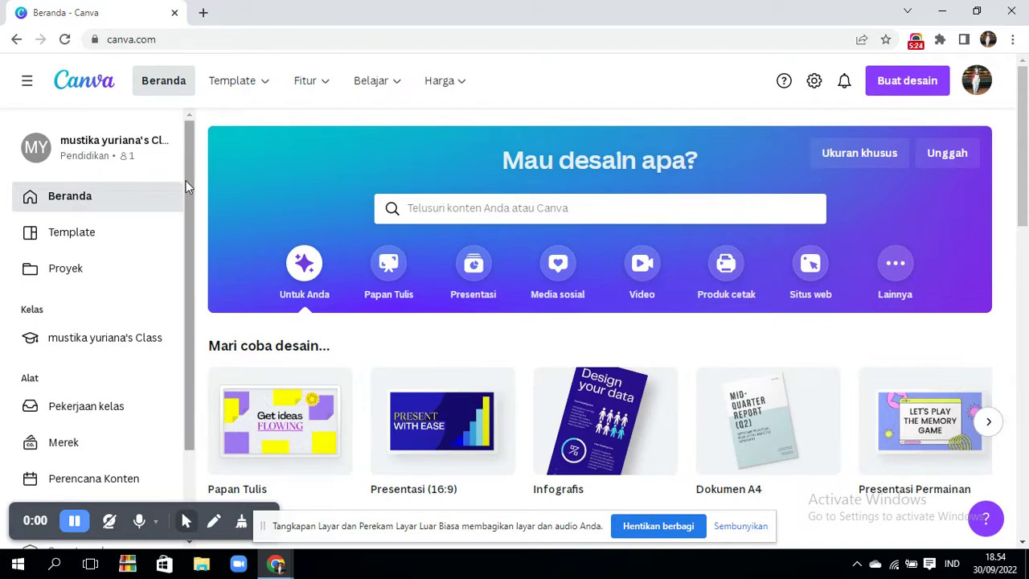
pyautogui.moveTo(185, 180); pyautogui.dragTo(185, 226)
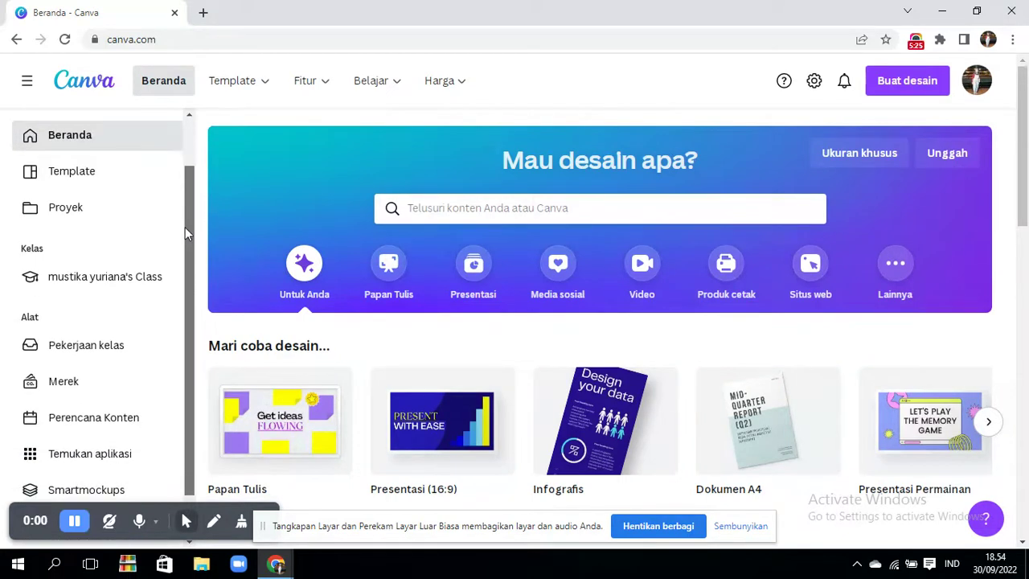
# - Open the Template gallery from the home sidebar and view the Buat desain design types
pyautogui.click(105, 170)
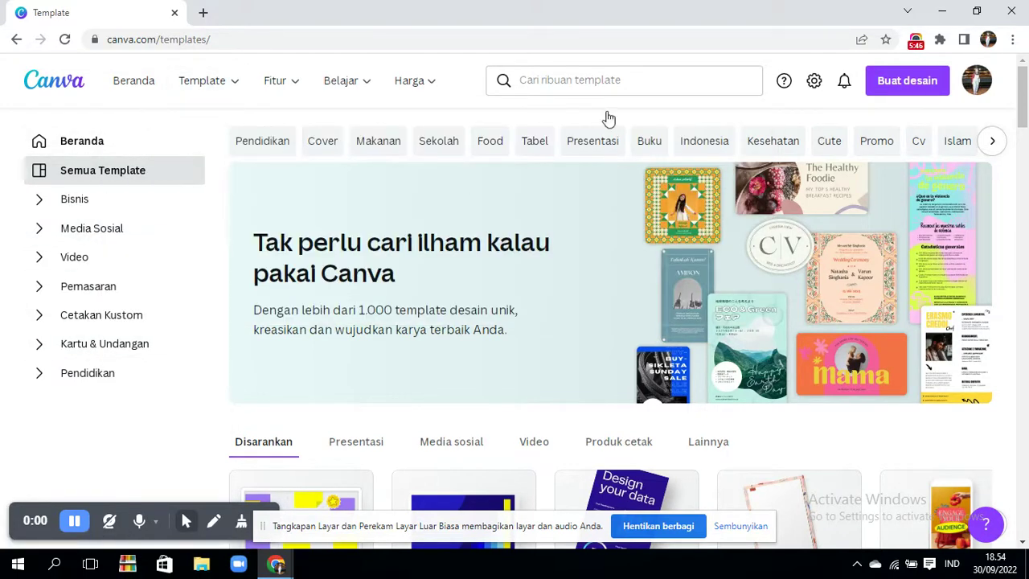
pyautogui.click(897, 80)
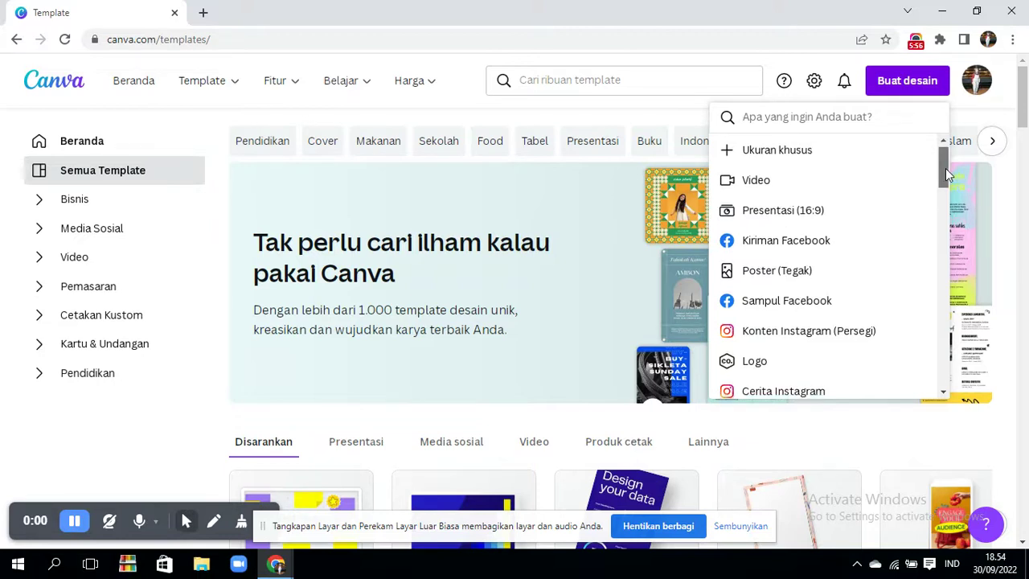
# - Scroll the design types and choose Presentasi (16:9) for a blank 1920 × 1080 design
pyautogui.scroll(-1, 804, 193)
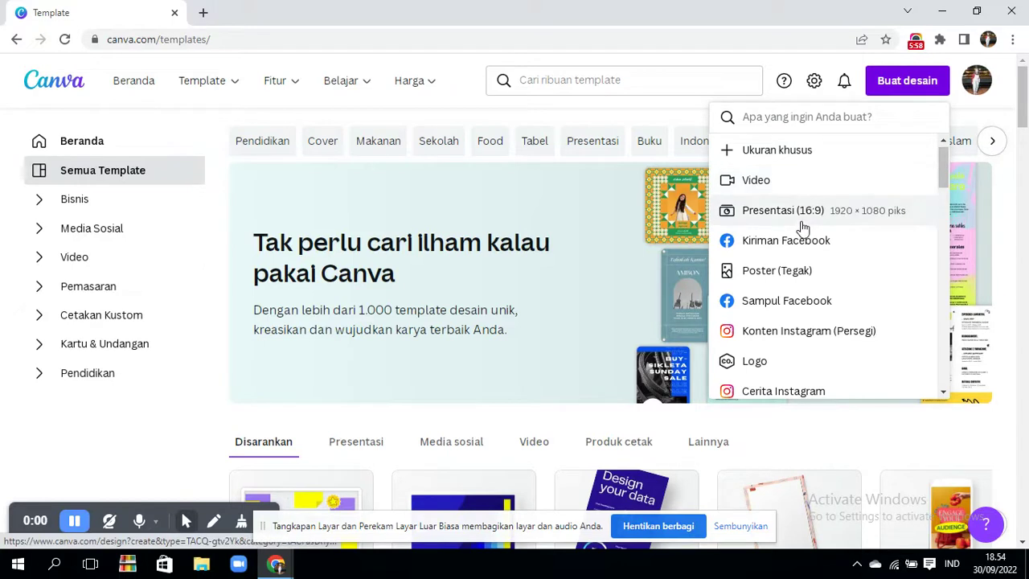
pyautogui.moveTo(946, 179)
pyautogui.mouseDown()
pyautogui.moveTo(954, 227)
pyautogui.moveTo(944, 348)
pyautogui.moveTo(956, 171)
pyautogui.mouseUp()
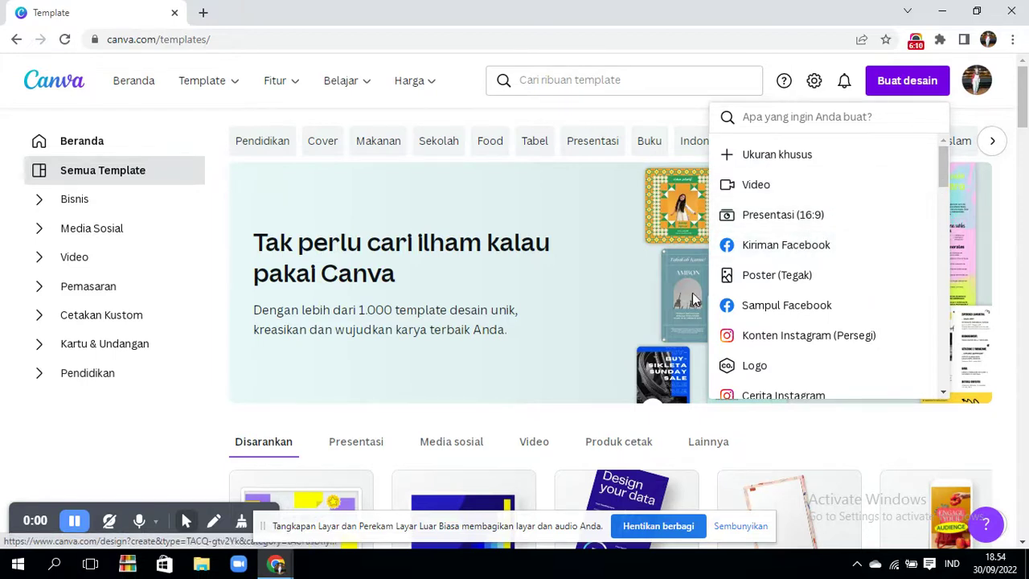
pyautogui.click(774, 231)
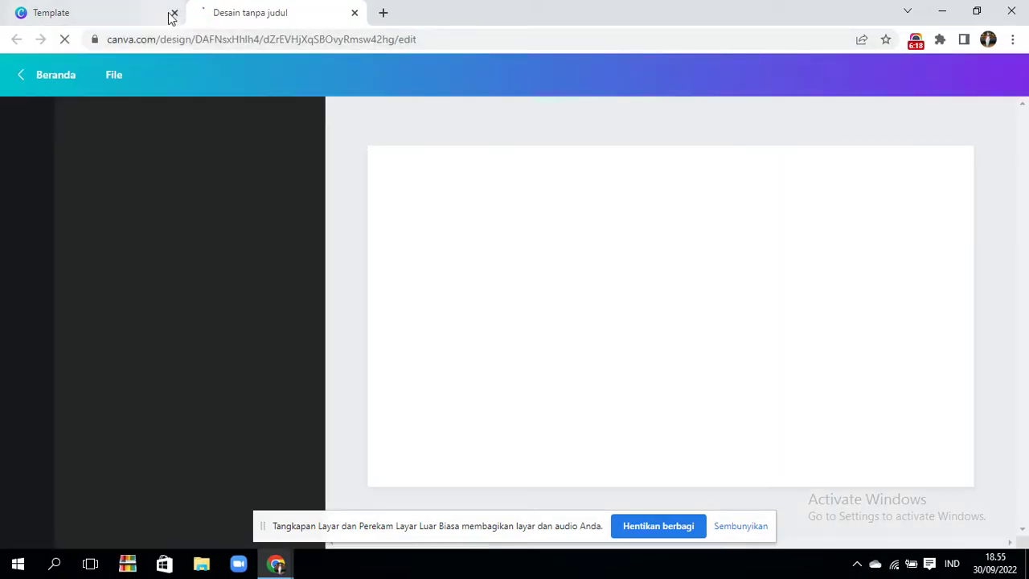
# - Close the old Template tab, leaving only the blank presentation editor open
pyautogui.click(174, 12)
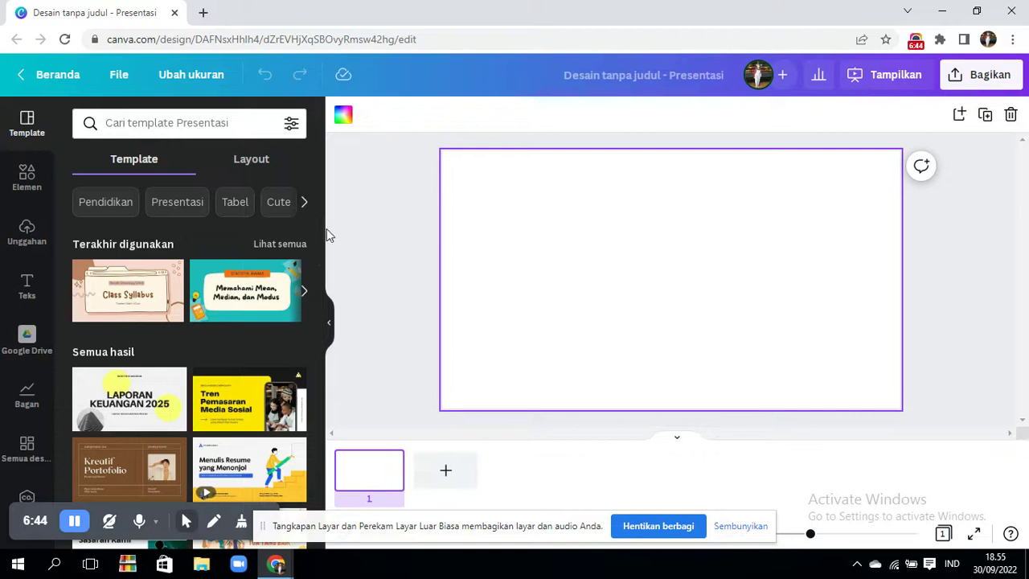
# - Filter templates by Pendidikan and open the Fun Colorful Pastel Art Class Kids template's 15 pages
pyautogui.moveTo(177, 285)
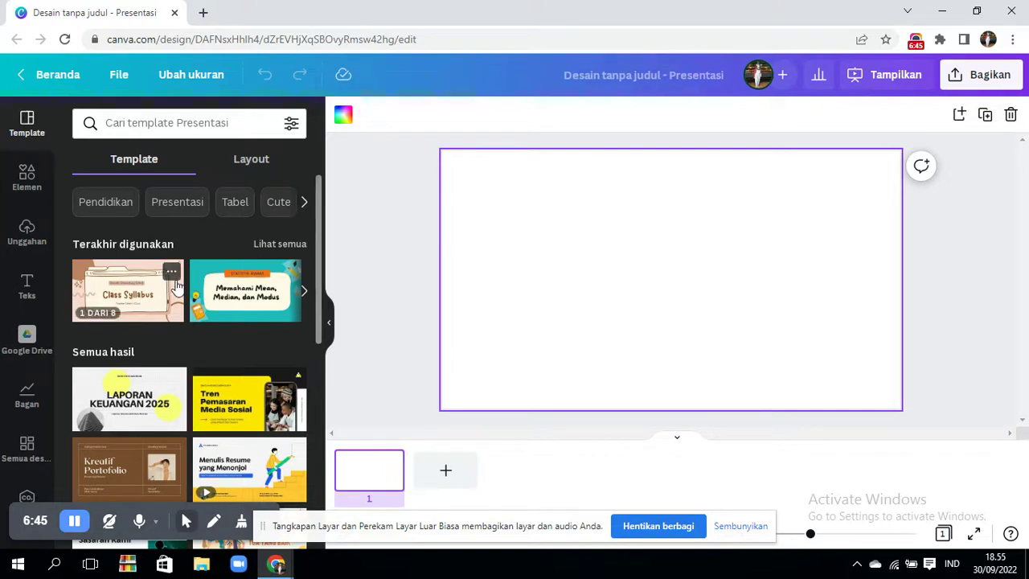
pyautogui.click(106, 202)
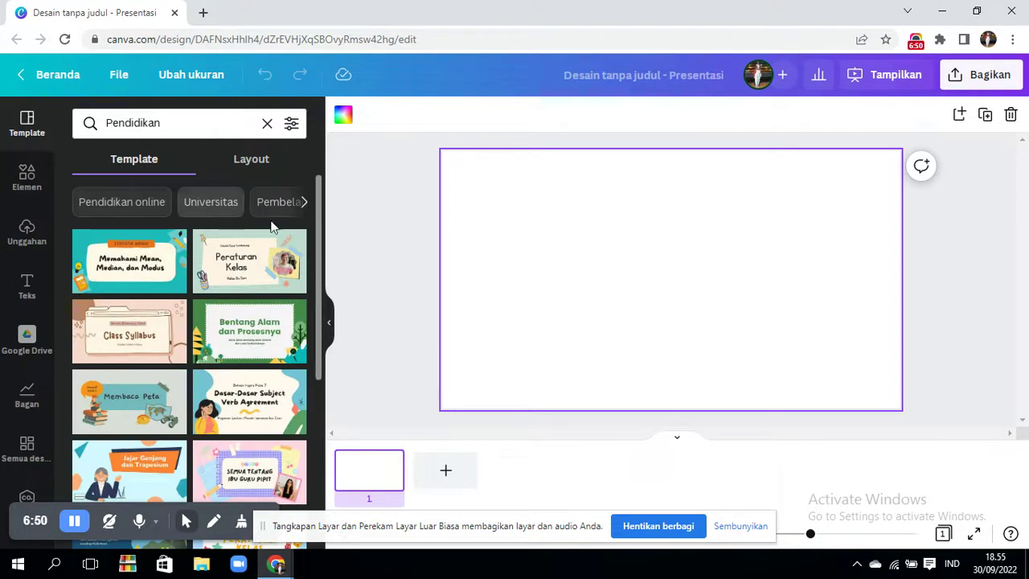
pyautogui.moveTo(319, 259); pyautogui.dragTo(320, 335)
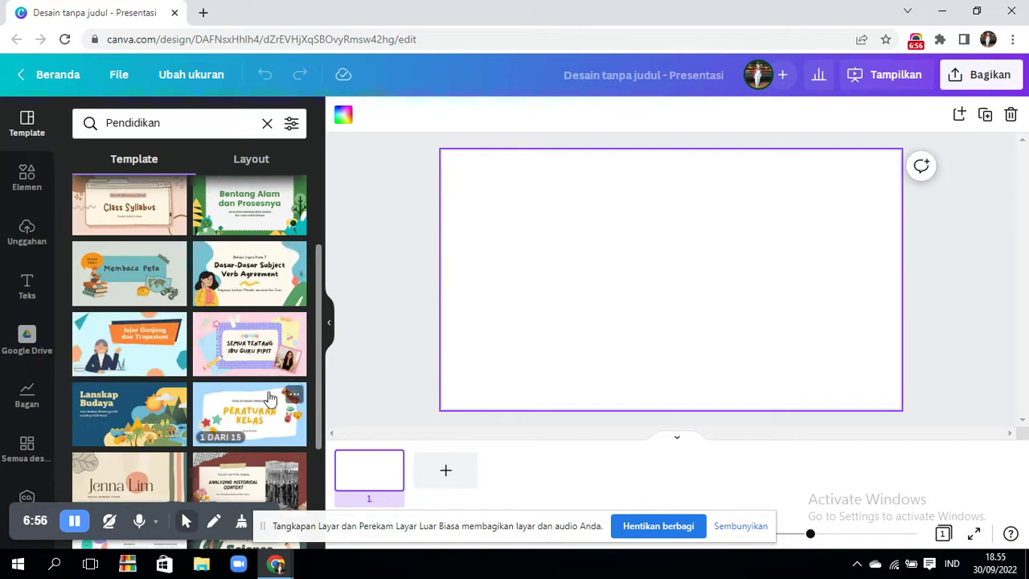
pyautogui.moveTo(319, 359); pyautogui.dragTo(319, 441)
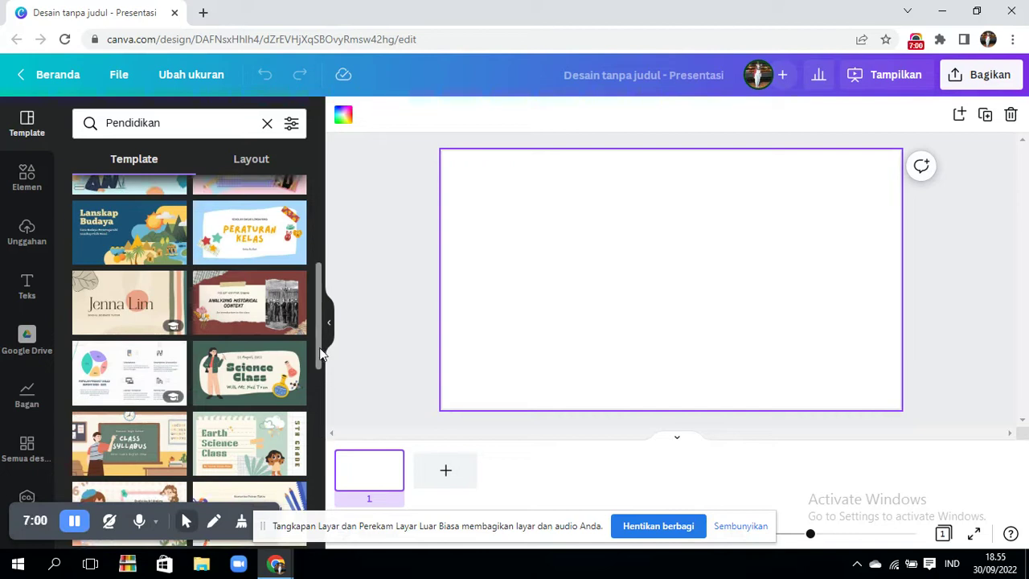
pyautogui.moveTo(319, 356); pyautogui.dragTo(321, 413)
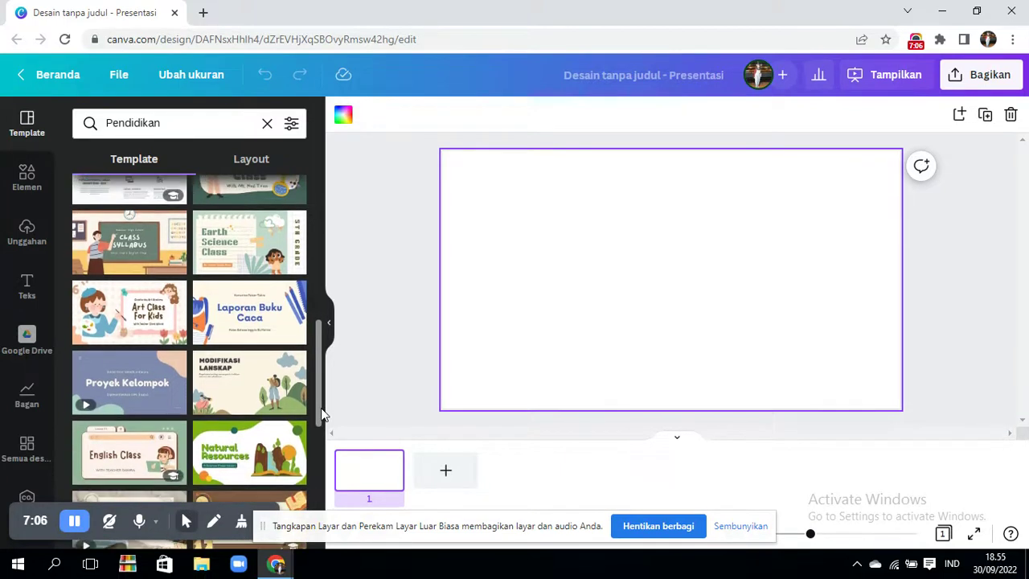
pyautogui.moveTo(142, 314)
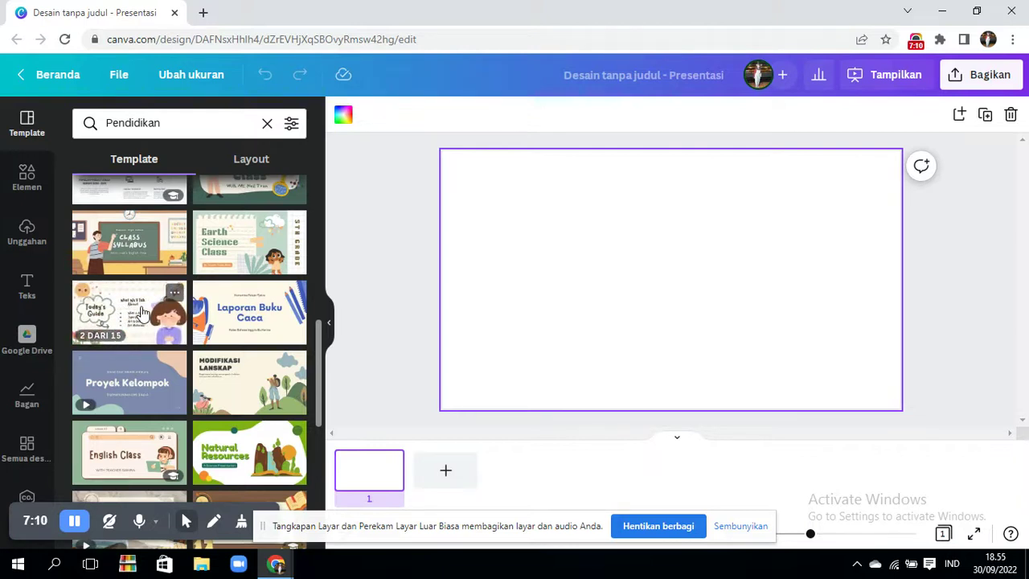
pyautogui.click(142, 313)
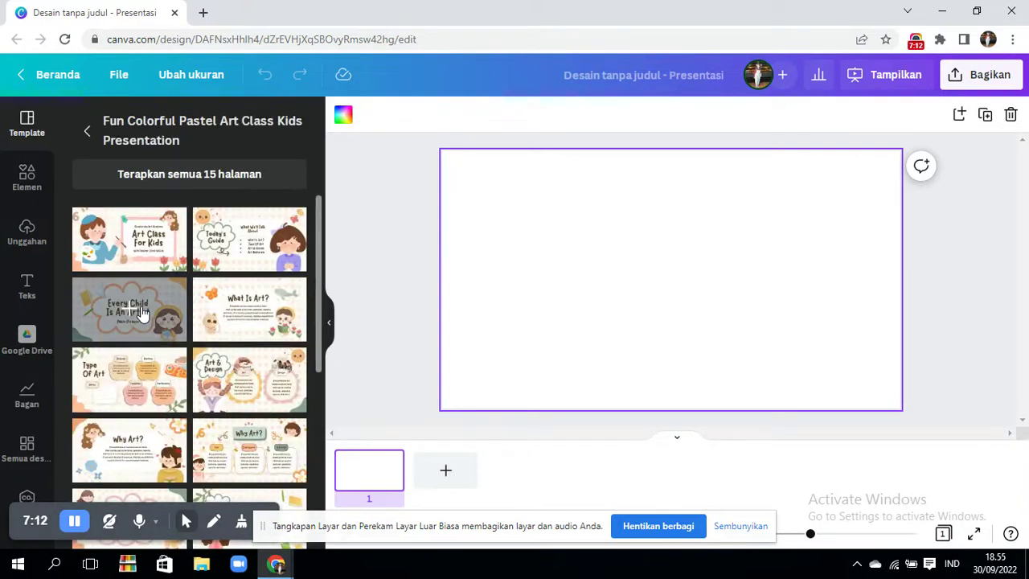
# - Apply the template's Art Class For Kids title page to the blank slide and delete the selected background
pyautogui.click(143, 256)
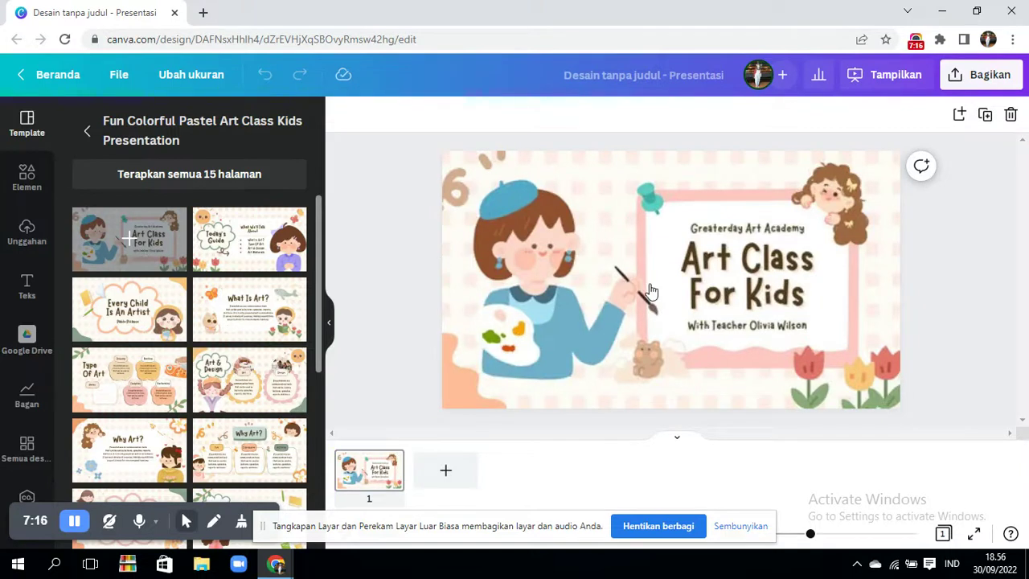
pyautogui.click(469, 309)
pyautogui.press('Delete')
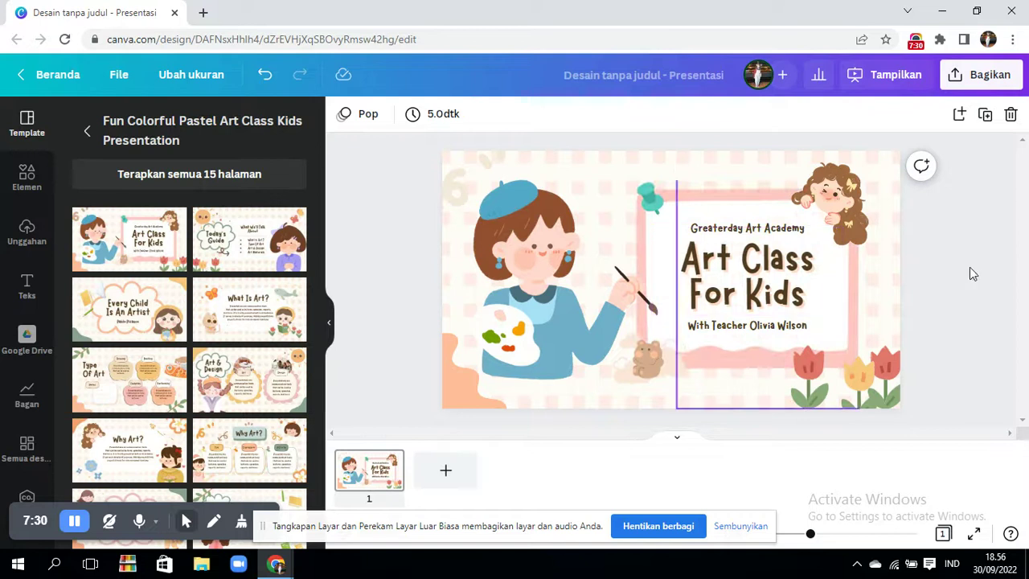
# - Replace the 'Greaterday Art Academy' heading above the title with 'kelas 1'
pyautogui.click(719, 228)
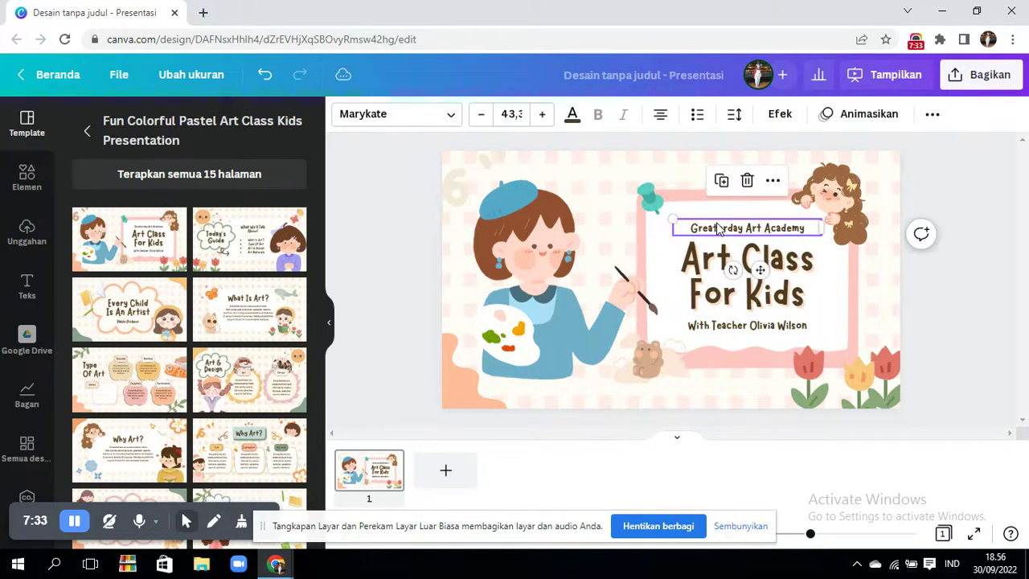
pyautogui.doubleClick(805, 230)
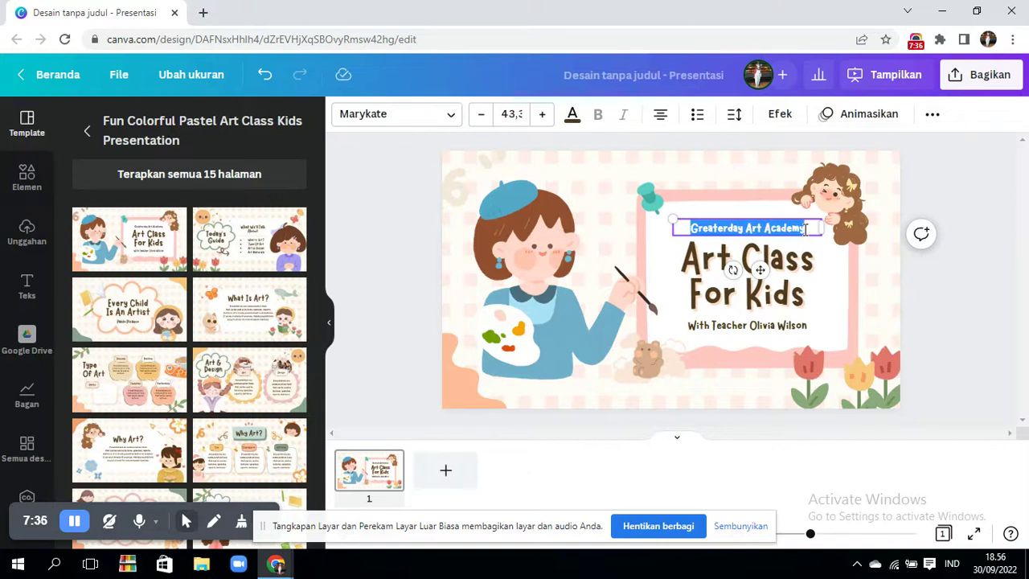
pyautogui.press('BackSpace')
pyautogui.write('kelas 1')
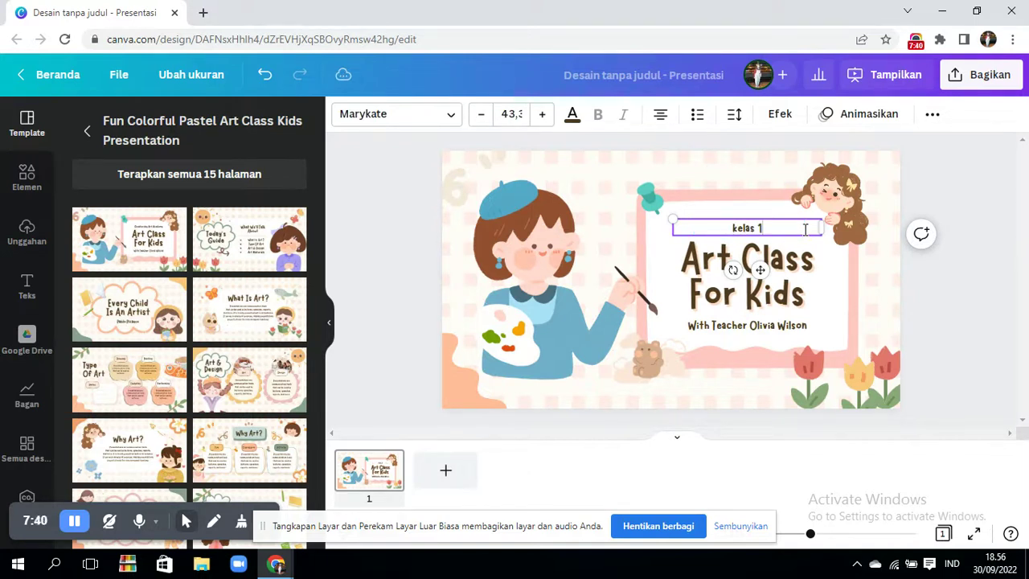
pyautogui.click(809, 269)
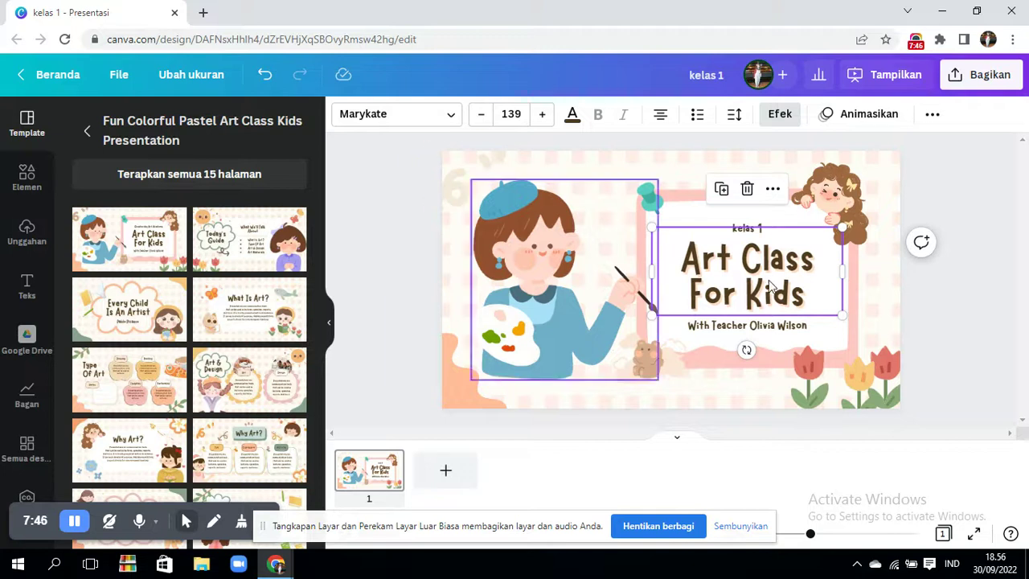
# - Change the Art Class For Kids title to the Garet font and shrink it to size 125
pyautogui.click(448, 119)
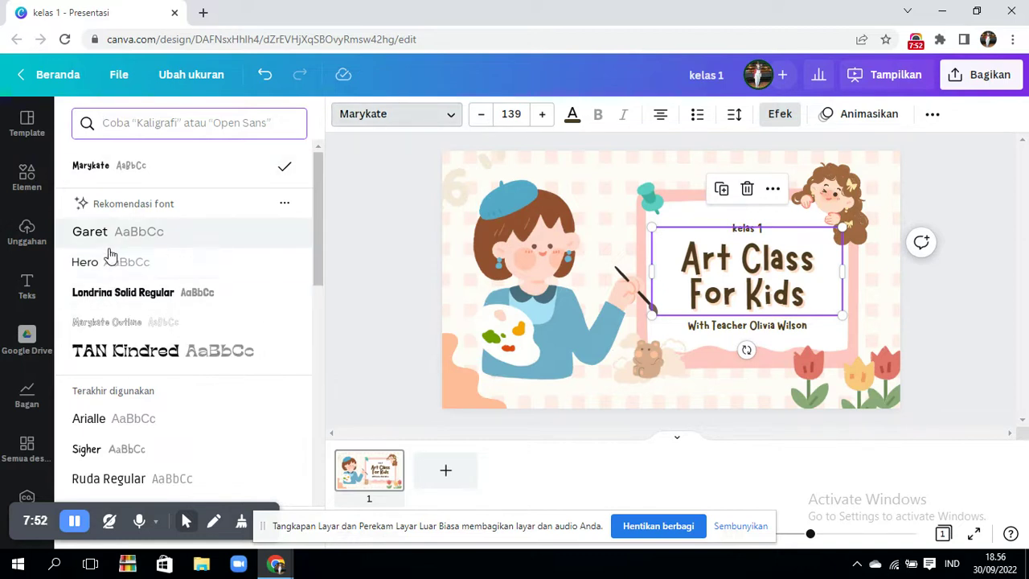
pyautogui.click(129, 350)
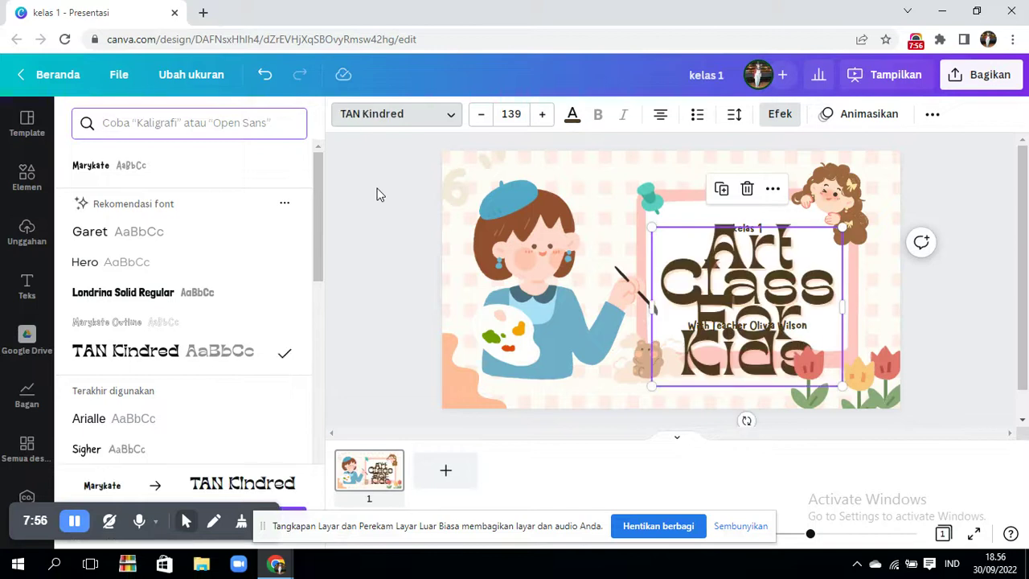
pyautogui.click(105, 250)
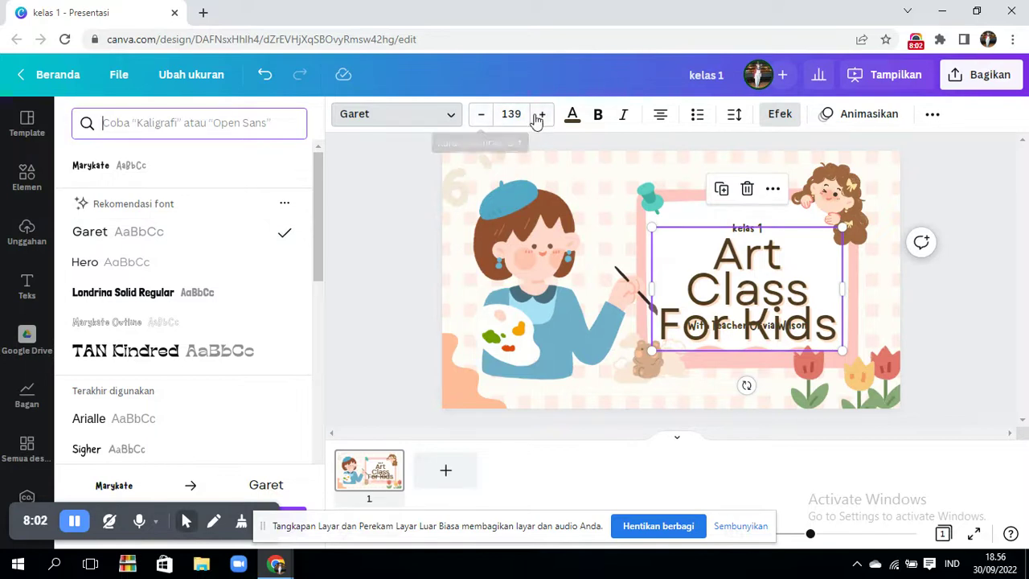
pyautogui.click(482, 119)
pyautogui.click(483, 119)
pyautogui.click(482, 119)
pyautogui.click(483, 119)
pyautogui.click(482, 119)
pyautogui.click(482, 119)
pyautogui.click(483, 119)
pyautogui.click(482, 119)
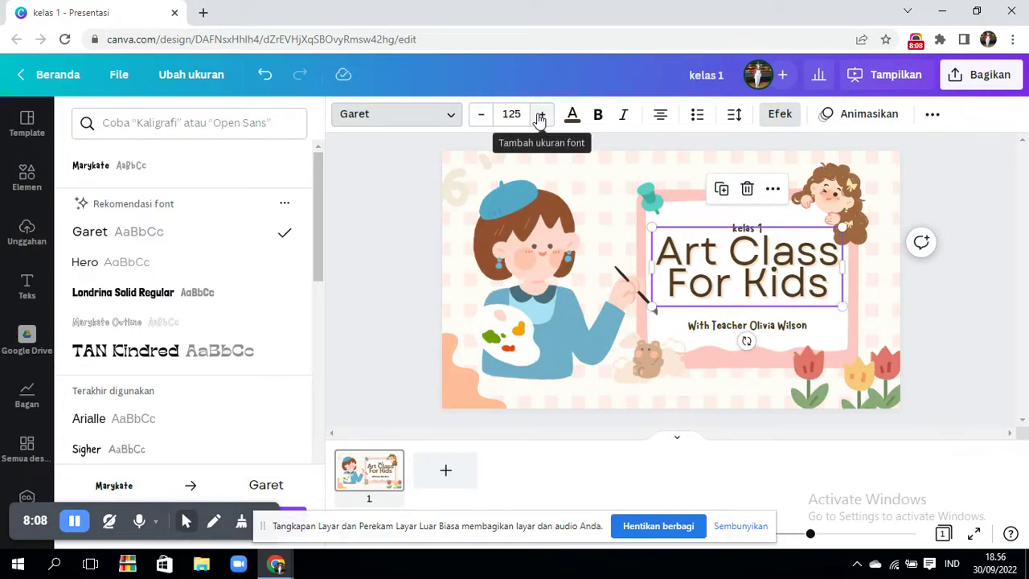
pyautogui.click(572, 116)
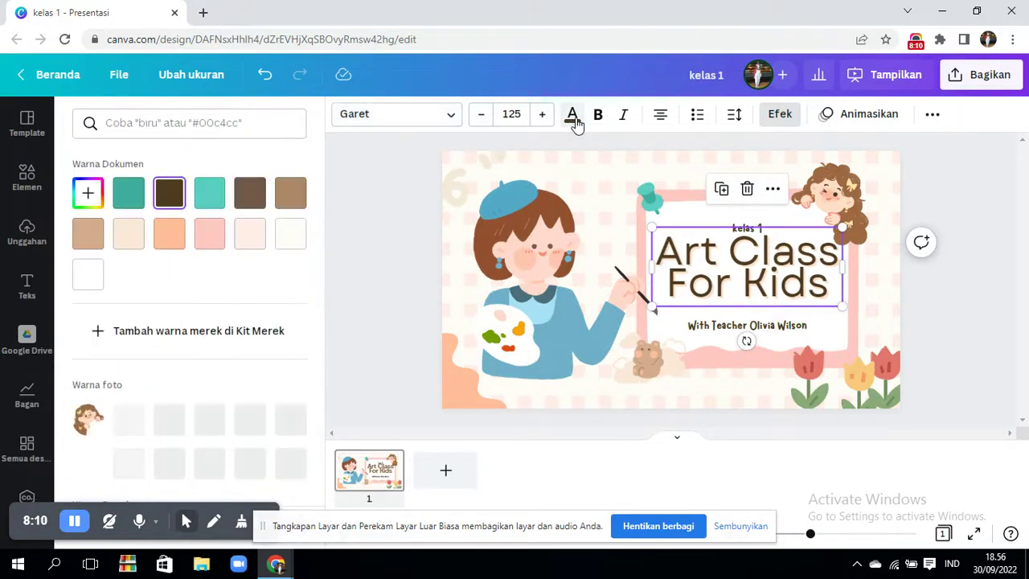
# - Turn the title text teal and make it bold and italic
pyautogui.click(211, 197)
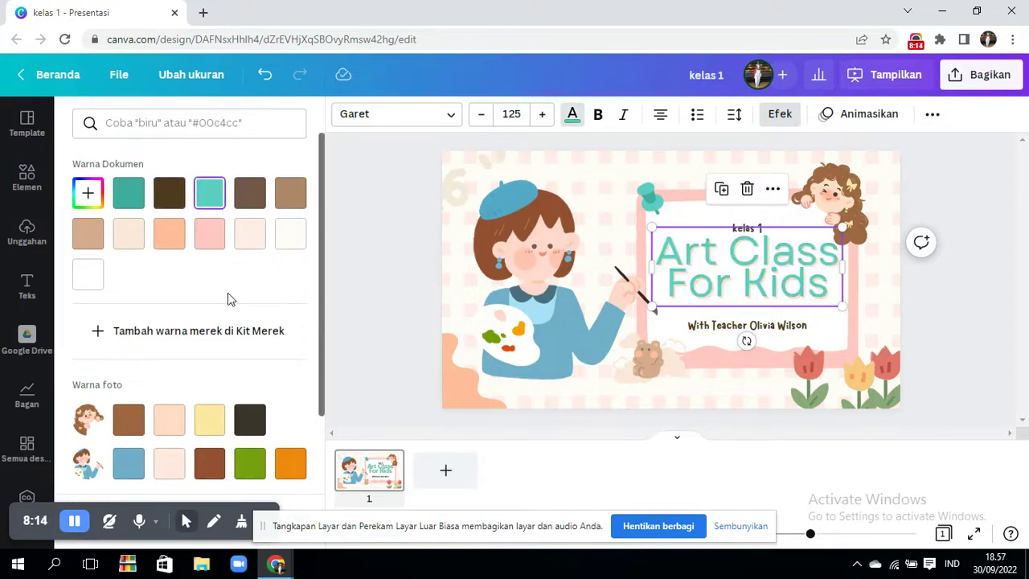
pyautogui.scroll(-2, 320, 287)
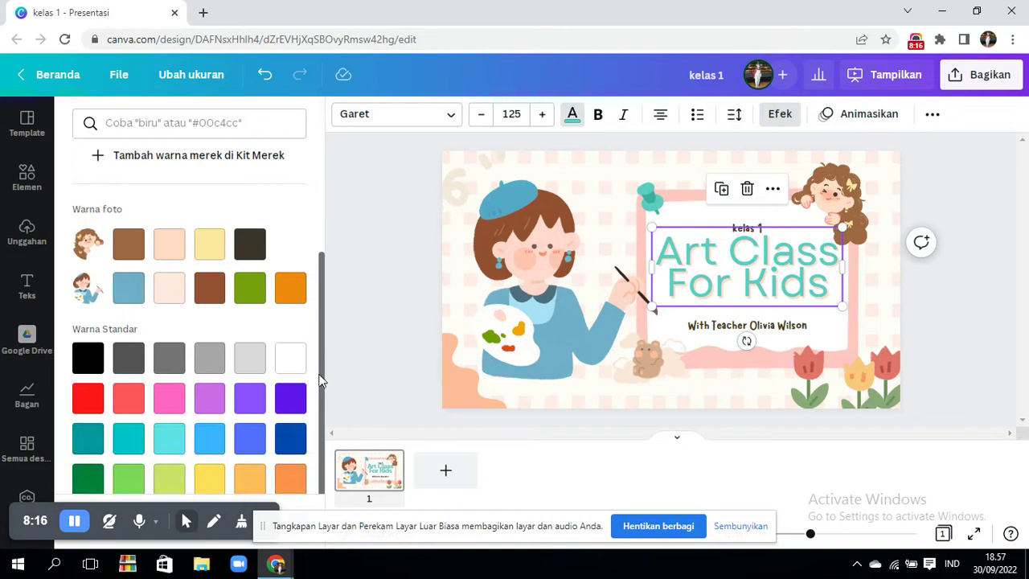
pyautogui.click(599, 115)
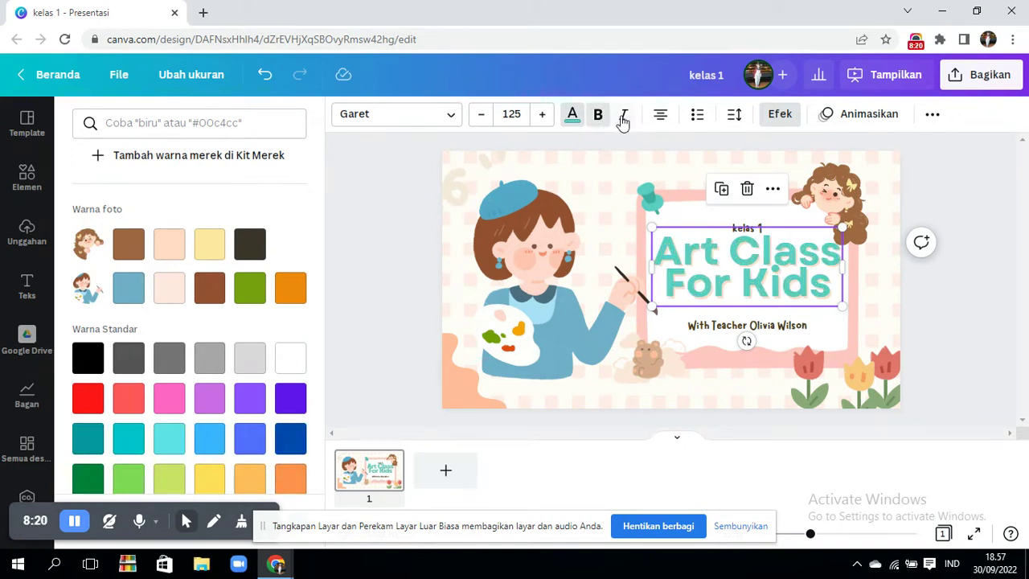
pyautogui.click(623, 116)
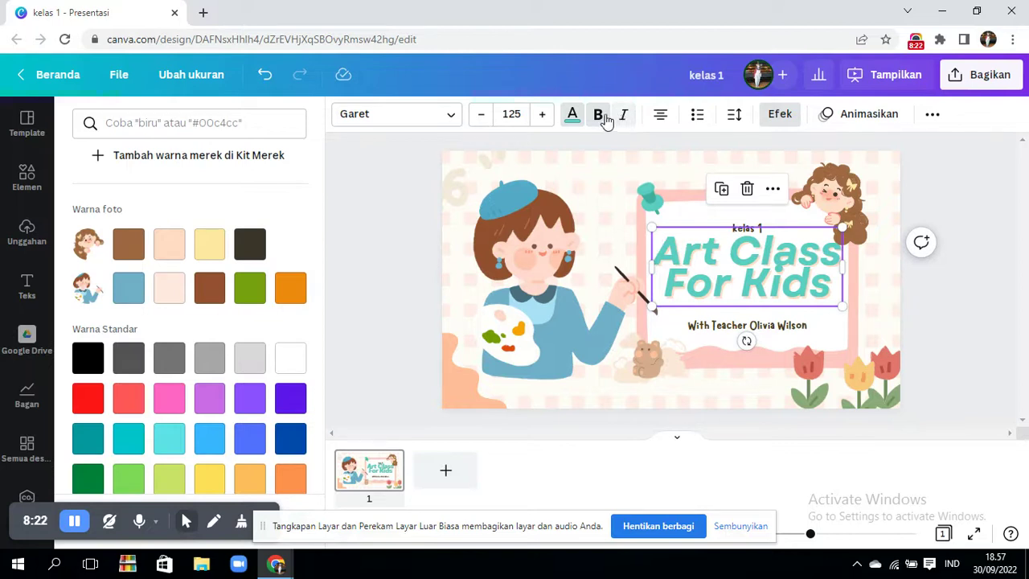
# - Cycle the title's alignment back to centre and toggle list formatting off again
pyautogui.click(661, 116)
pyautogui.click(661, 116)
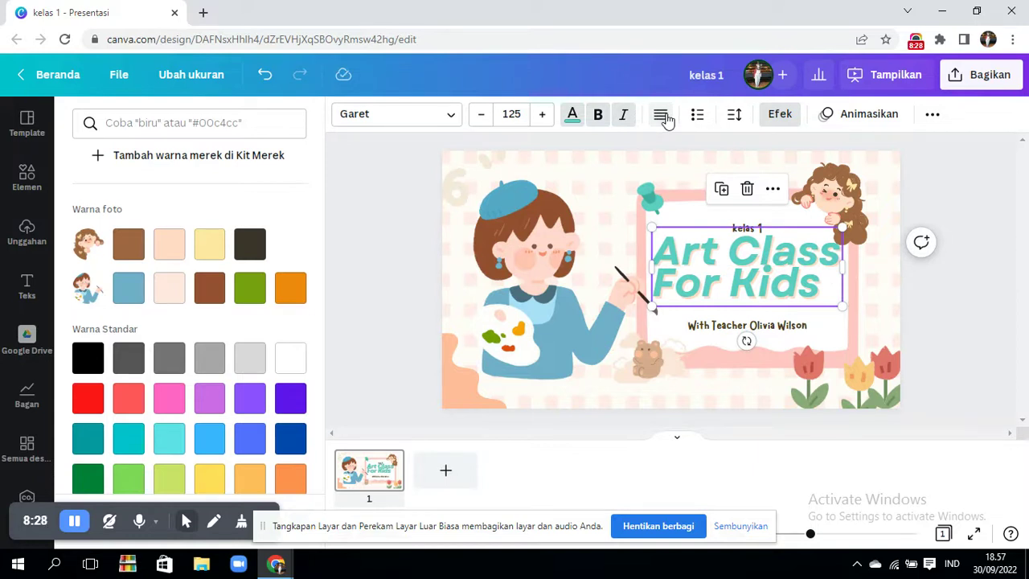
pyautogui.click(661, 117)
pyautogui.click(664, 117)
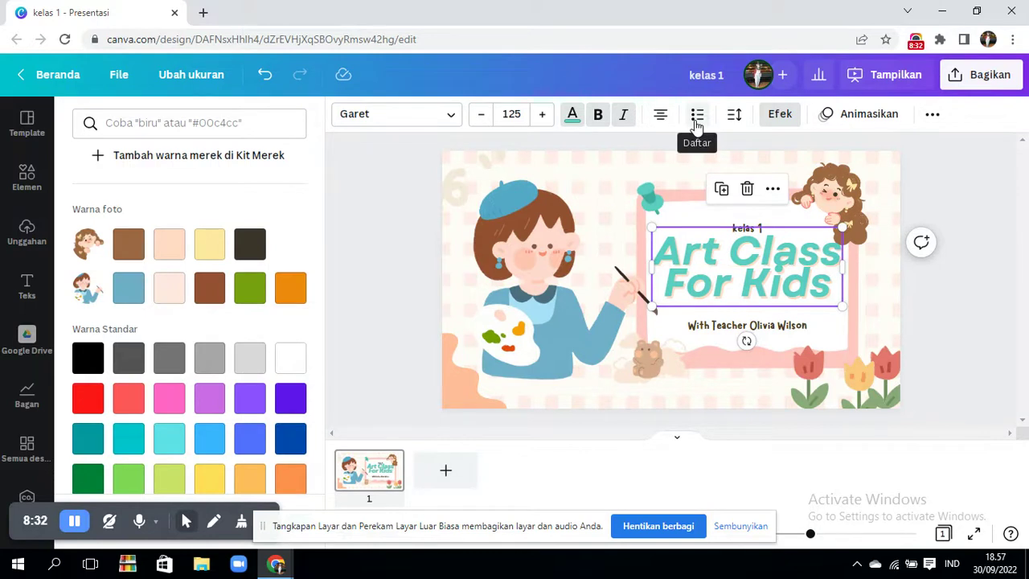
pyautogui.click(697, 117)
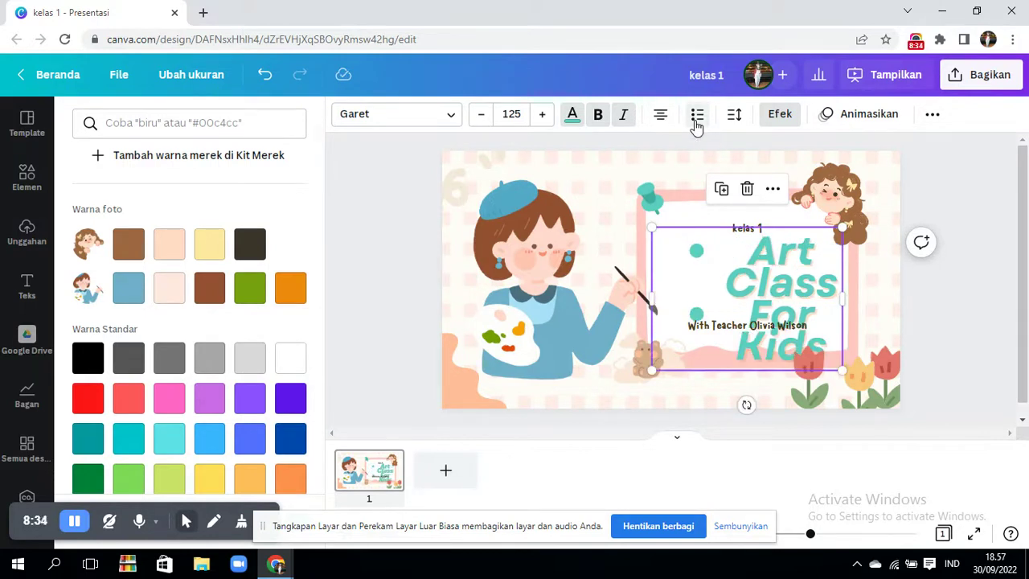
pyautogui.click(697, 116)
pyautogui.click(697, 117)
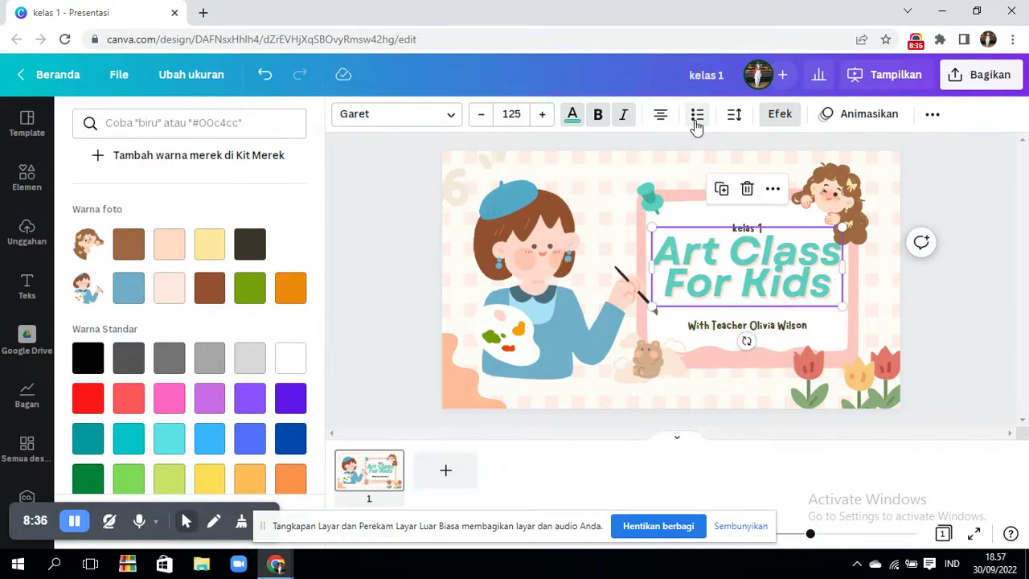
pyautogui.click(736, 121)
# - Widen the title's letter and line spacing onto three lines and delete the teacher-name subtitle
pyautogui.moveTo(786, 182)
pyautogui.mouseDown()
pyautogui.moveTo(836, 184)
pyautogui.moveTo(790, 182)
pyautogui.mouseUp()
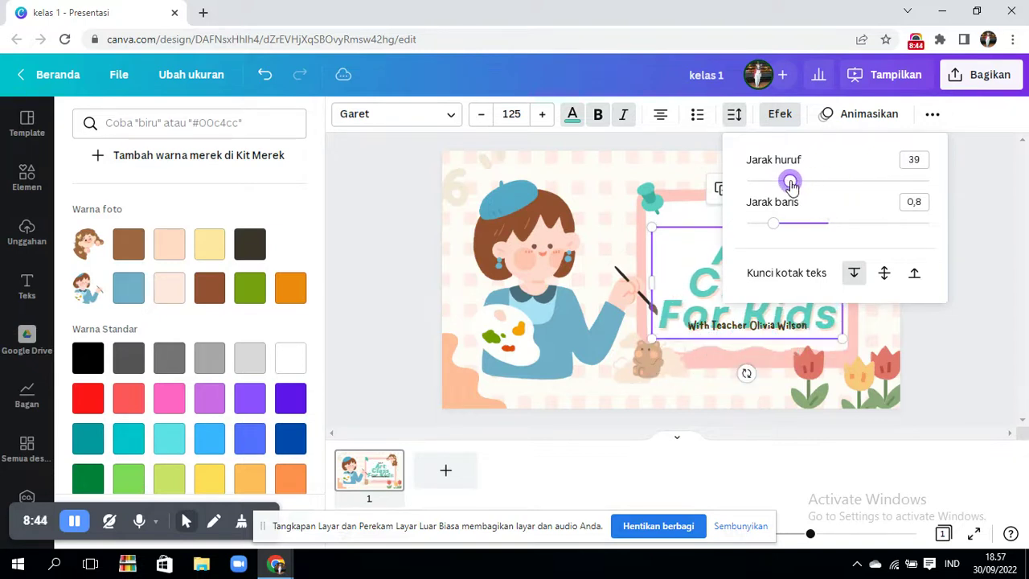
pyautogui.moveTo(778, 225)
pyautogui.mouseDown()
pyautogui.moveTo(817, 228)
pyautogui.moveTo(791, 231)
pyautogui.mouseUp()
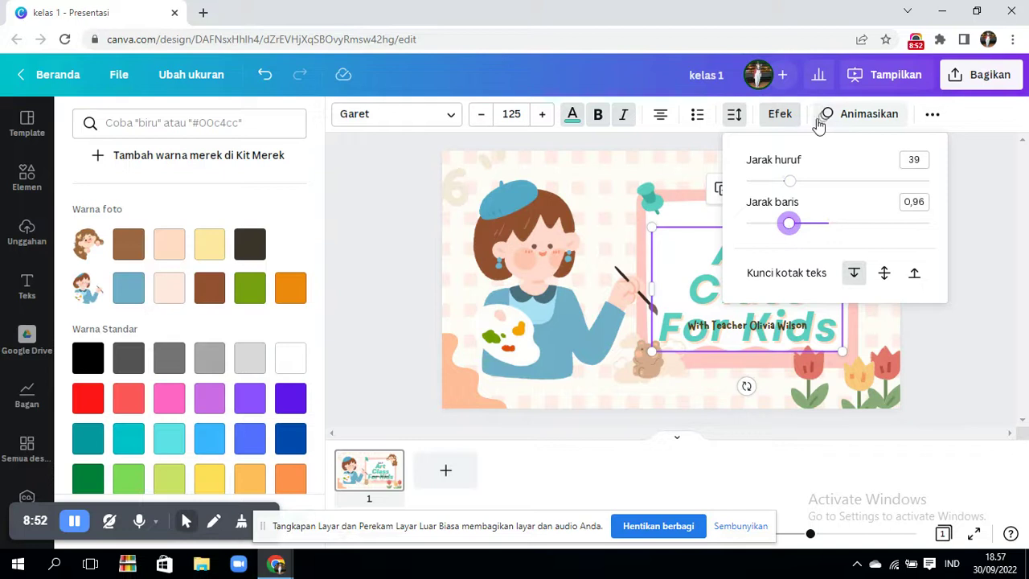
pyautogui.click(972, 248)
pyautogui.click(796, 329)
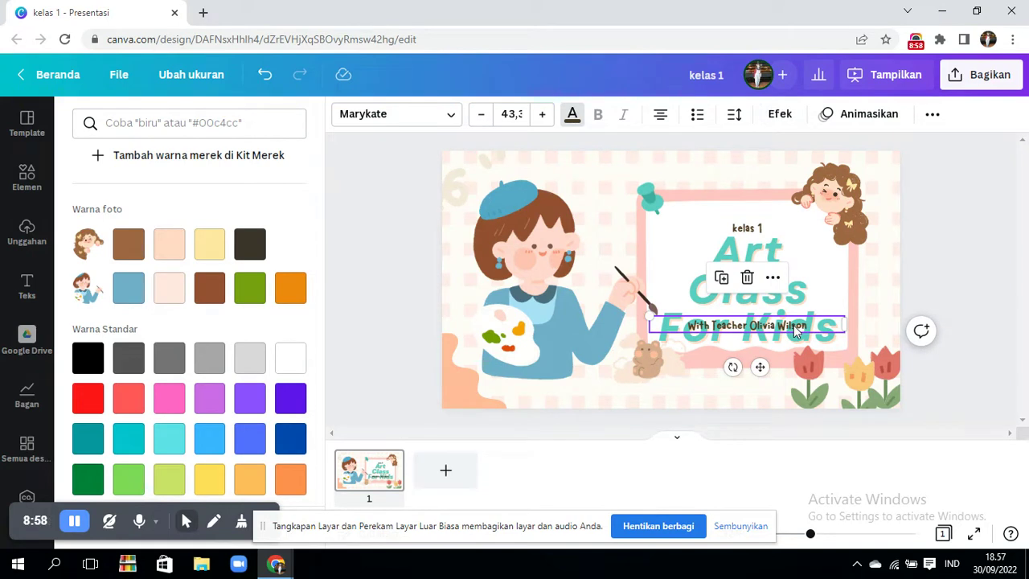
pyautogui.press('Delete')
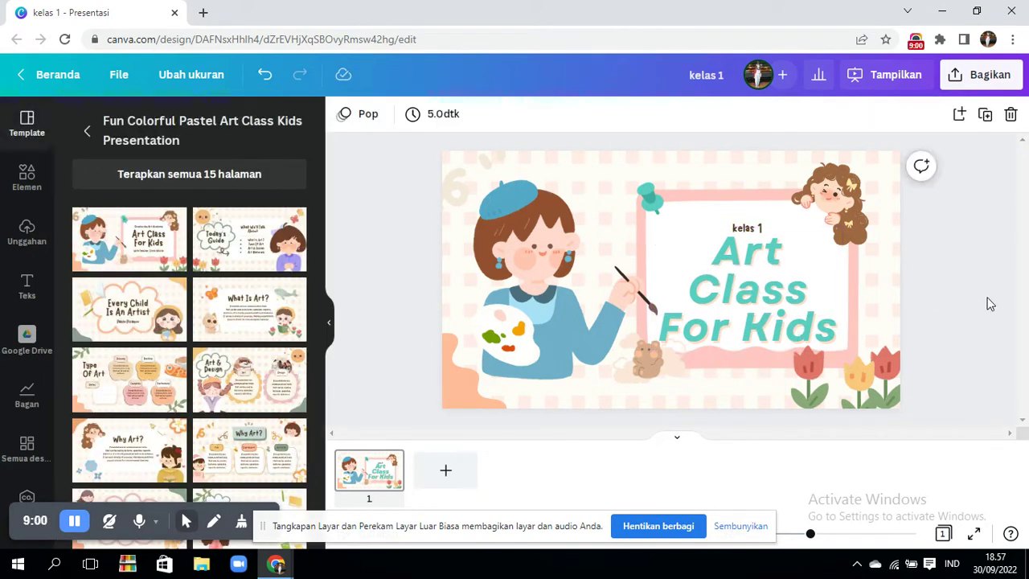
# - Try the Timbul and Latar Belakang text effects on the Art Class For Kids title
pyautogui.click(765, 262)
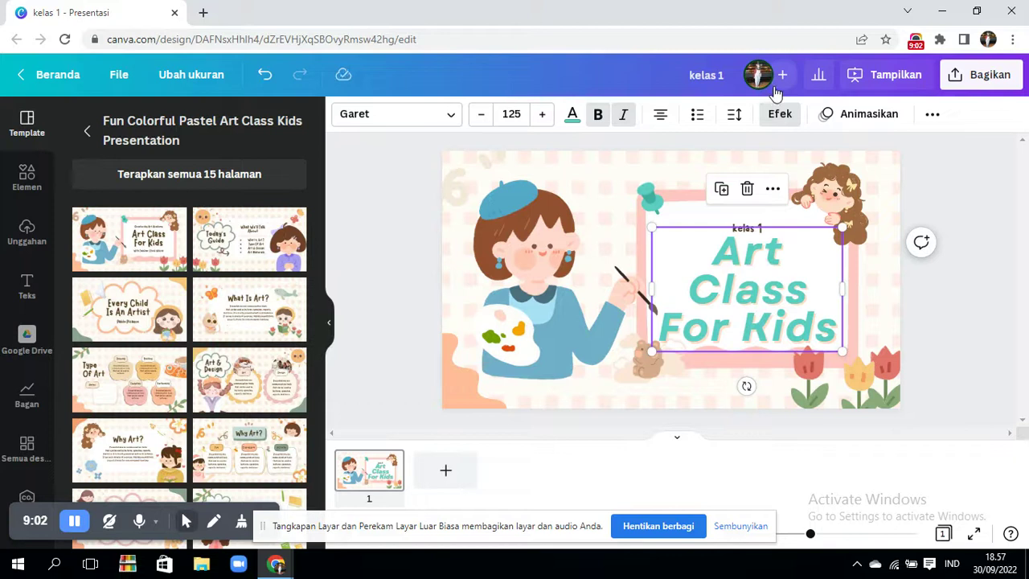
pyautogui.click(779, 114)
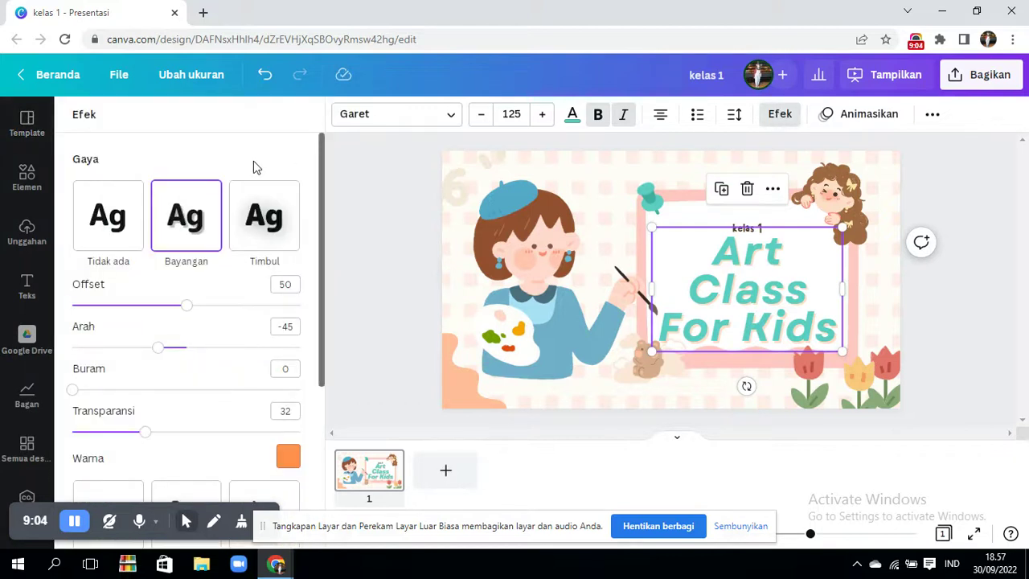
pyautogui.click(281, 229)
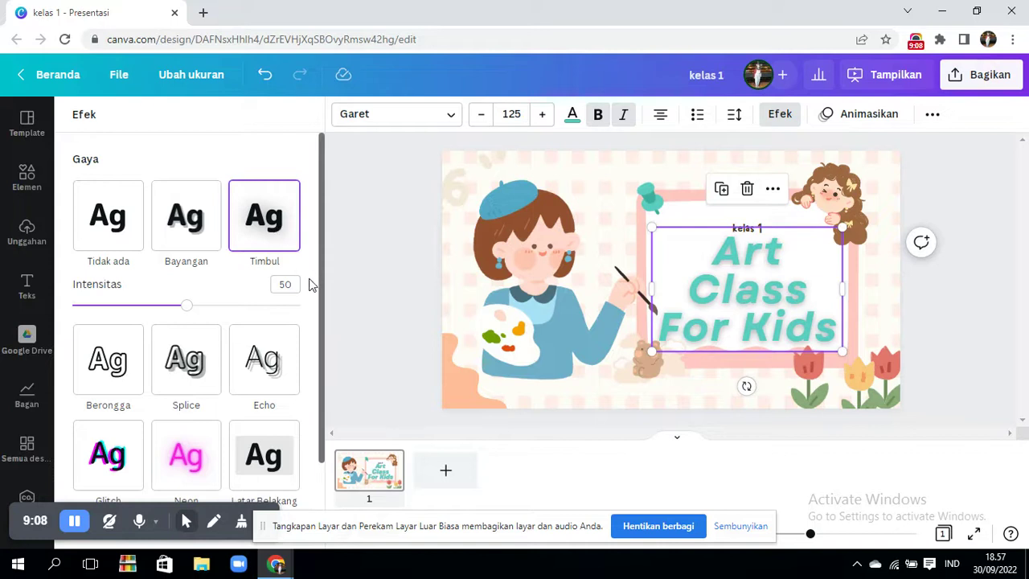
pyautogui.scroll(-3, 321, 313)
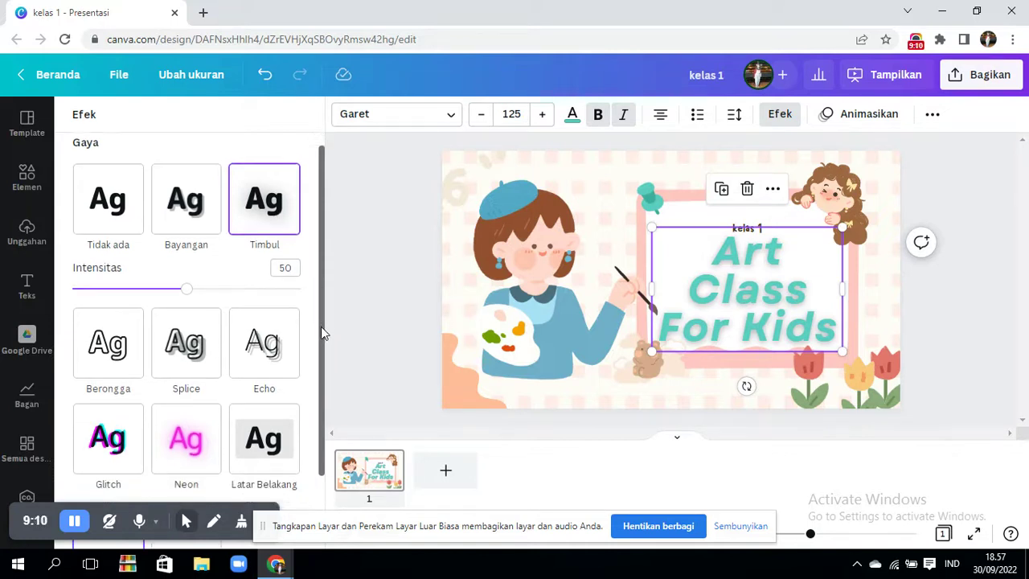
pyautogui.click(278, 360)
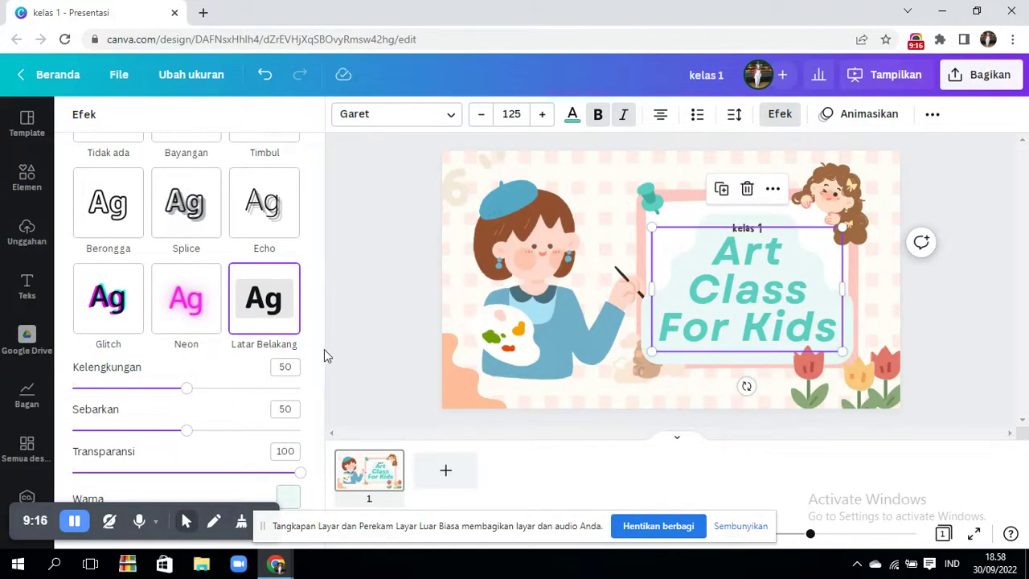
pyautogui.moveTo(321, 350); pyautogui.dragTo(321, 408)
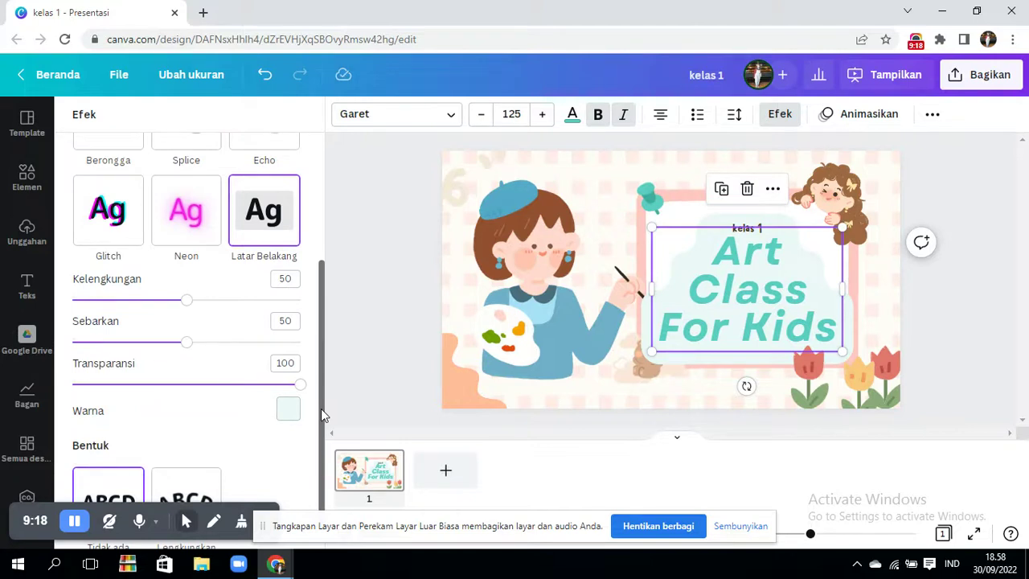
# - Try curving the title with Lengkungkan, then straighten it and reset effects to Tidak ada
pyautogui.scroll(-1, 265, 442)
pyautogui.click(206, 481)
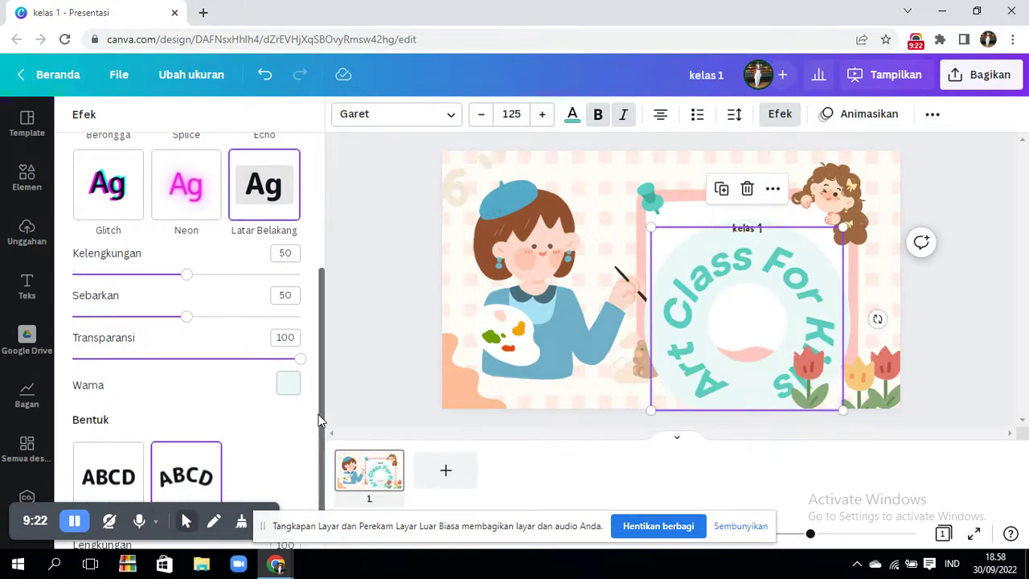
pyautogui.scroll(-1, 320, 419)
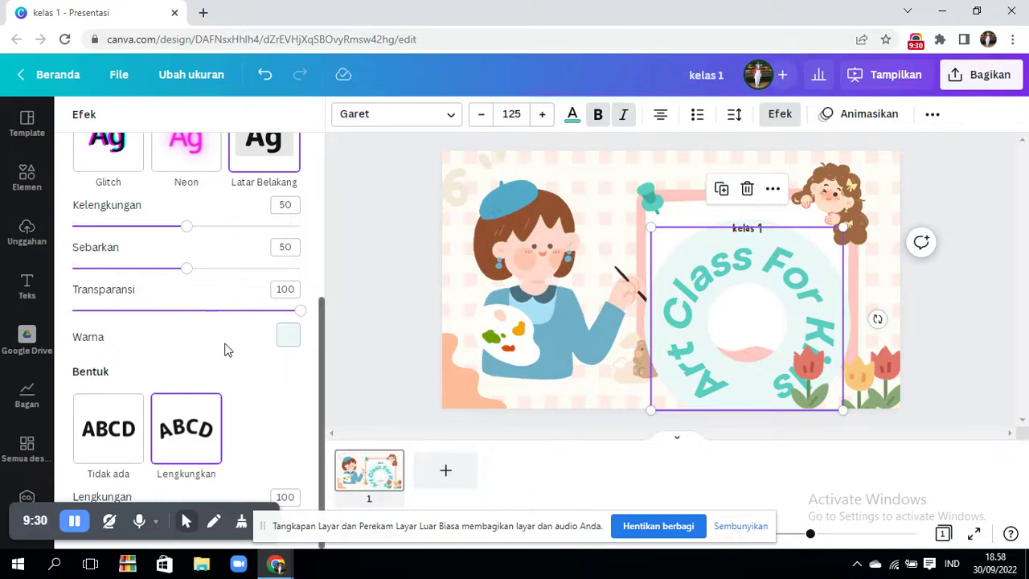
pyautogui.click(137, 427)
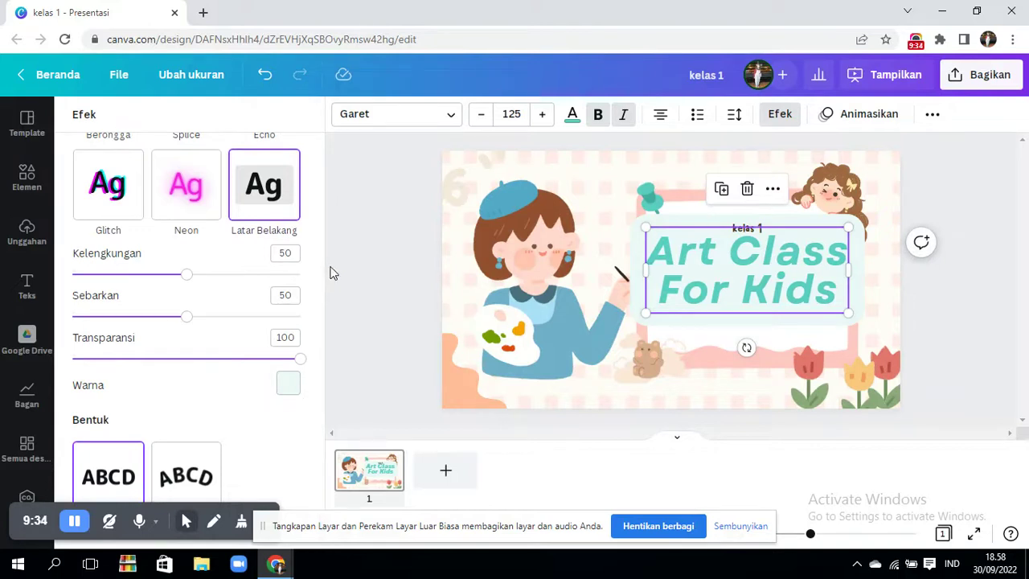
pyautogui.scroll(3, 322, 296)
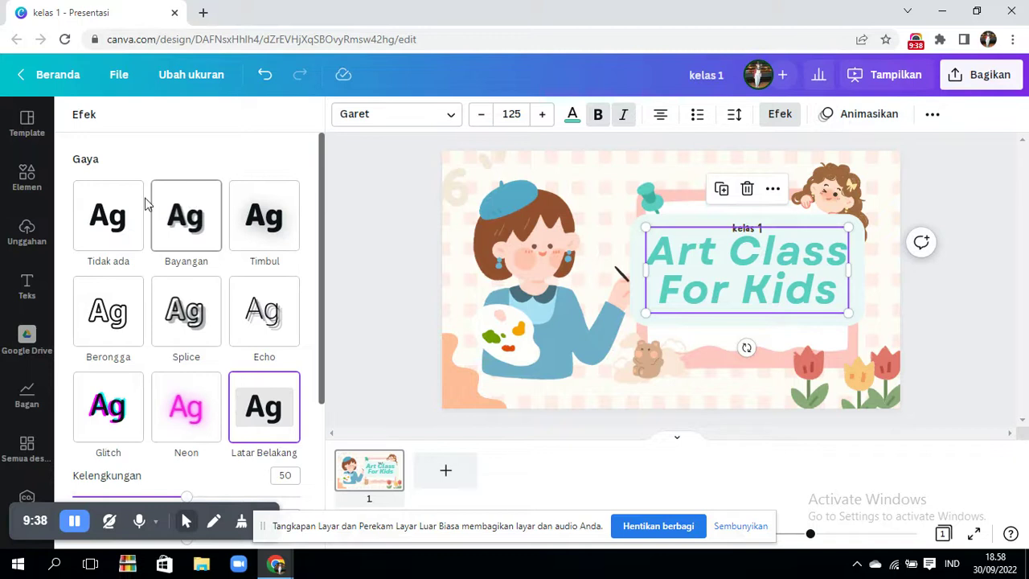
pyautogui.click(125, 213)
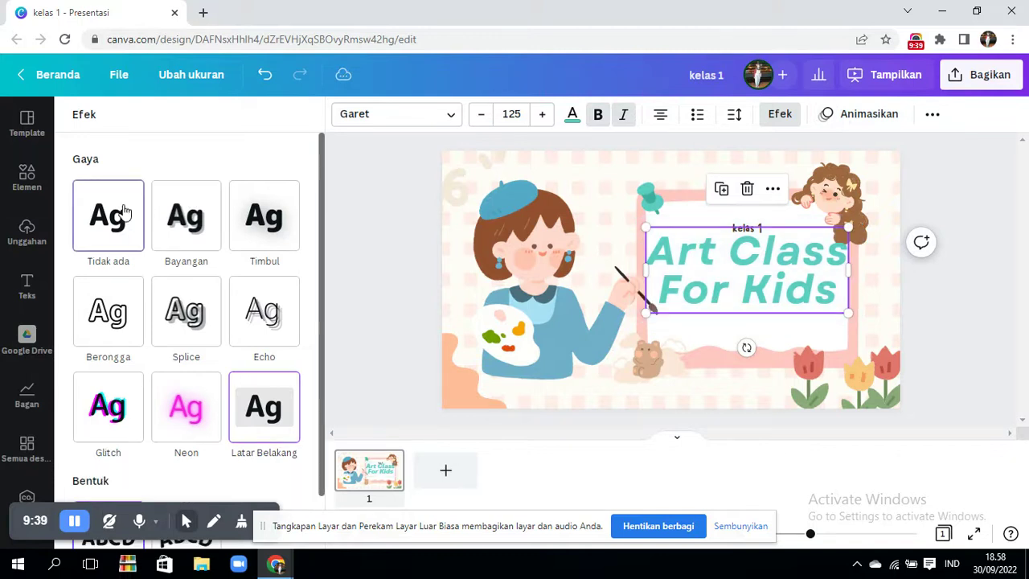
pyautogui.click(864, 119)
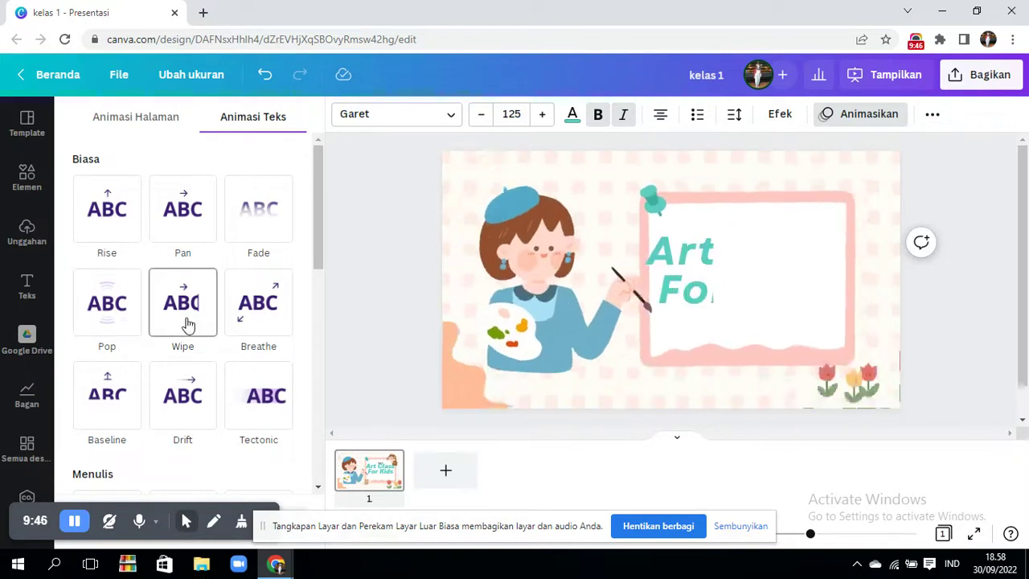
# - Toggle underline and uppercase on the title, leaving it in mixed case without underline
pyautogui.click(933, 115)
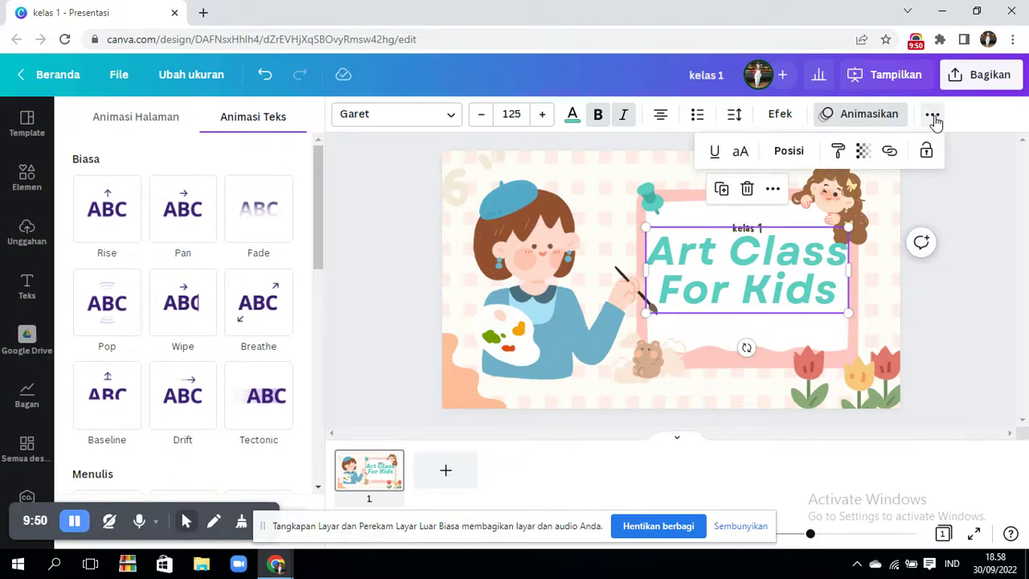
pyautogui.click(715, 153)
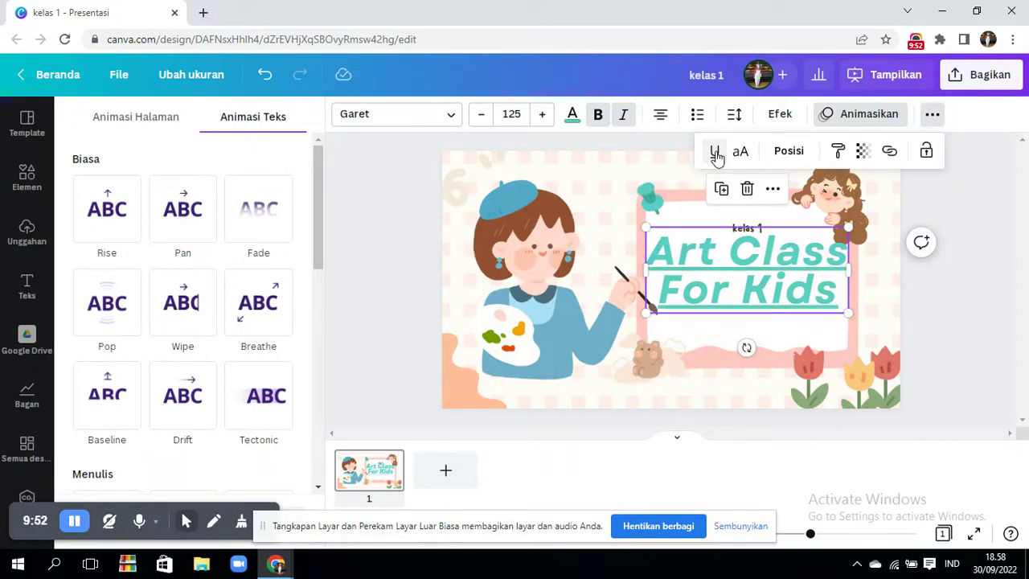
pyautogui.click(715, 154)
pyautogui.click(740, 154)
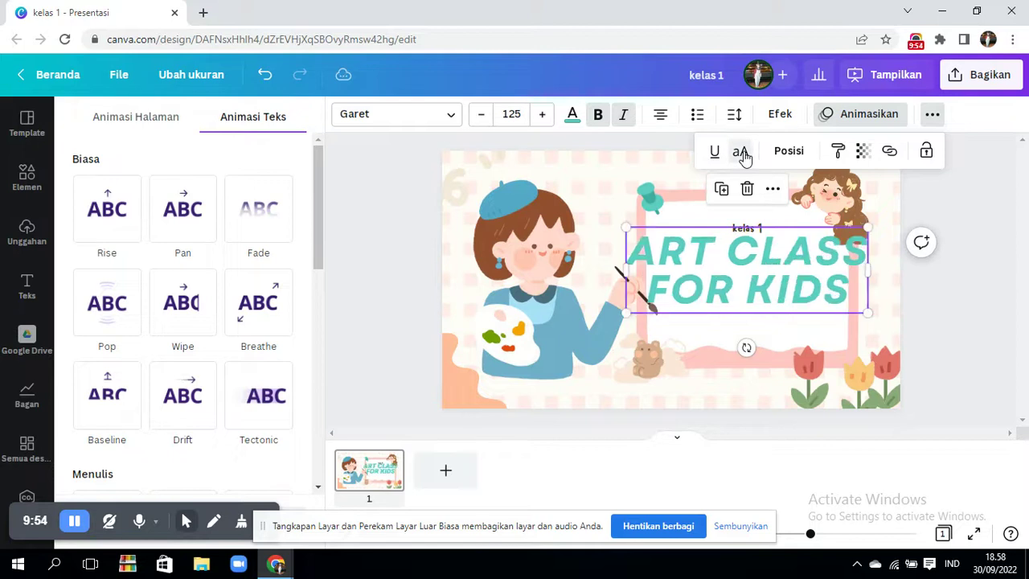
pyautogui.click(740, 154)
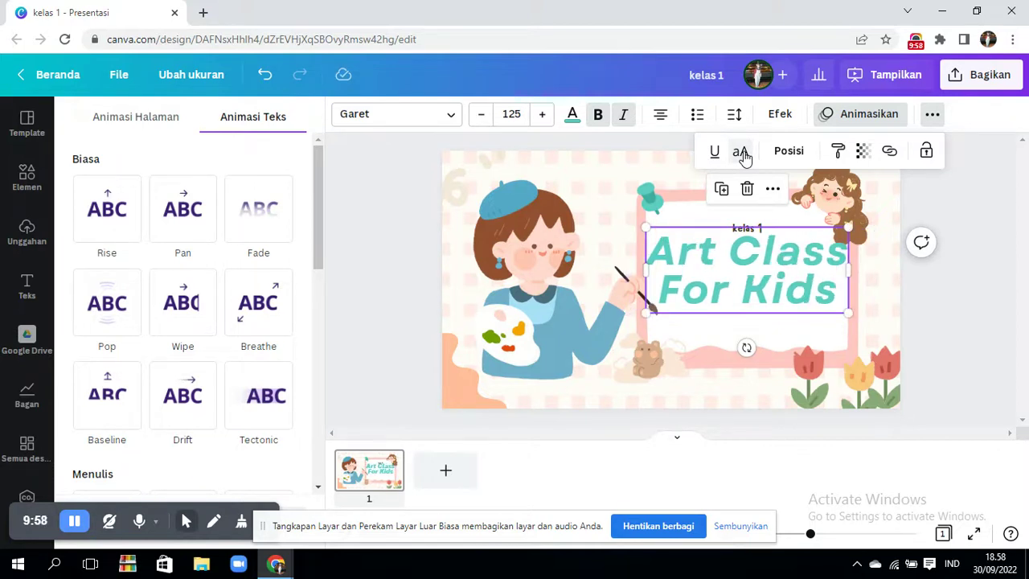
pyautogui.click(740, 154)
pyautogui.click(740, 155)
# - Check the position options, then close the text animation panel
pyautogui.click(790, 155)
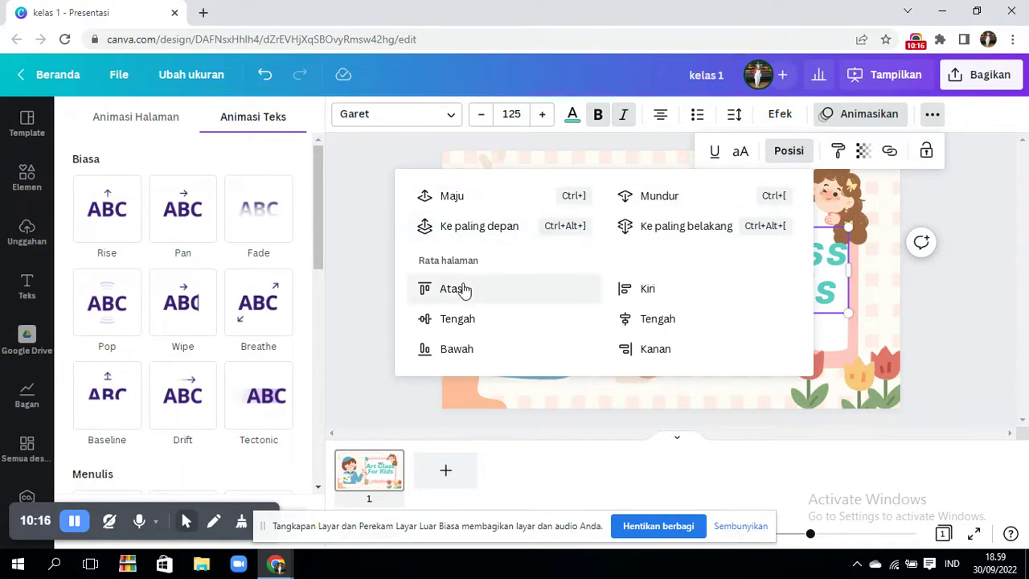
pyautogui.click(943, 290)
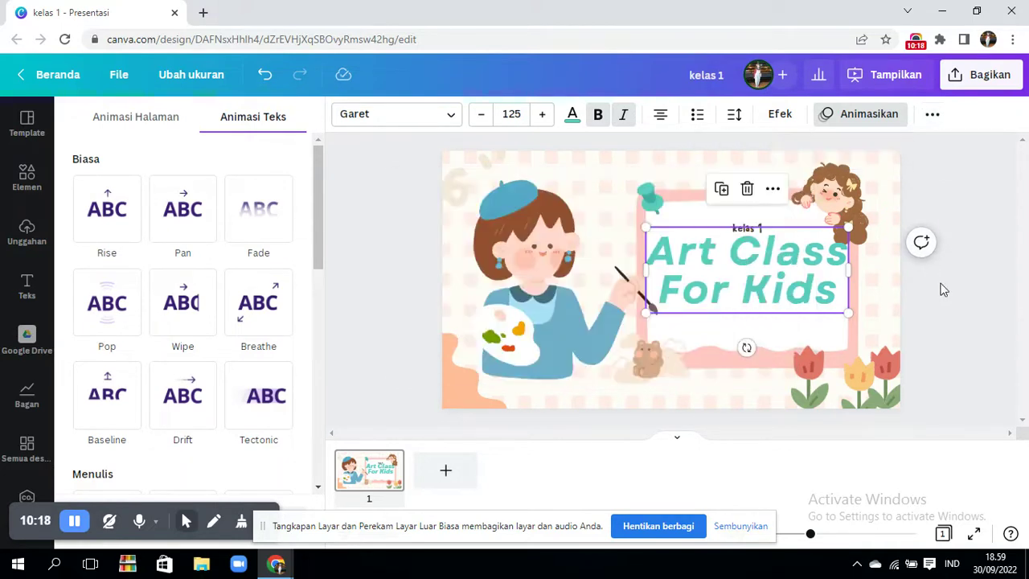
pyautogui.doubleClick(750, 269)
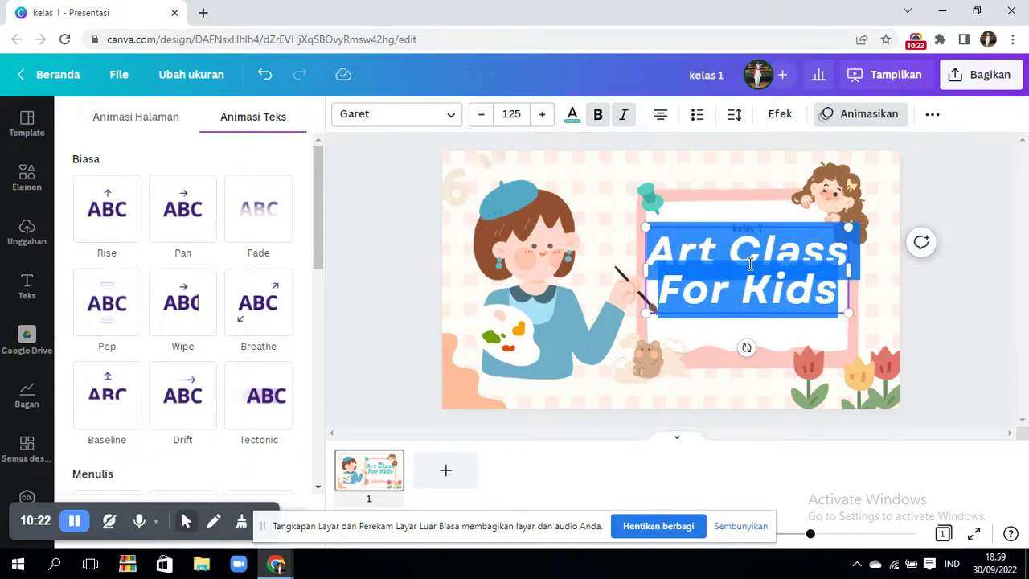
pyautogui.click(937, 308)
# - Enlarge the Art Class For Kids title box and send it backward a layer
pyautogui.click(937, 308)
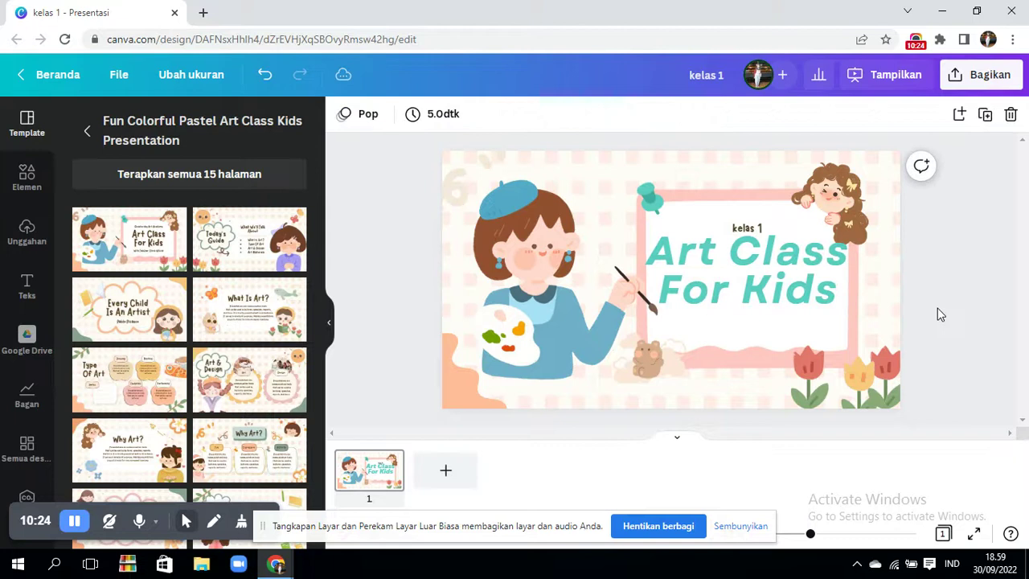
pyautogui.click(823, 310)
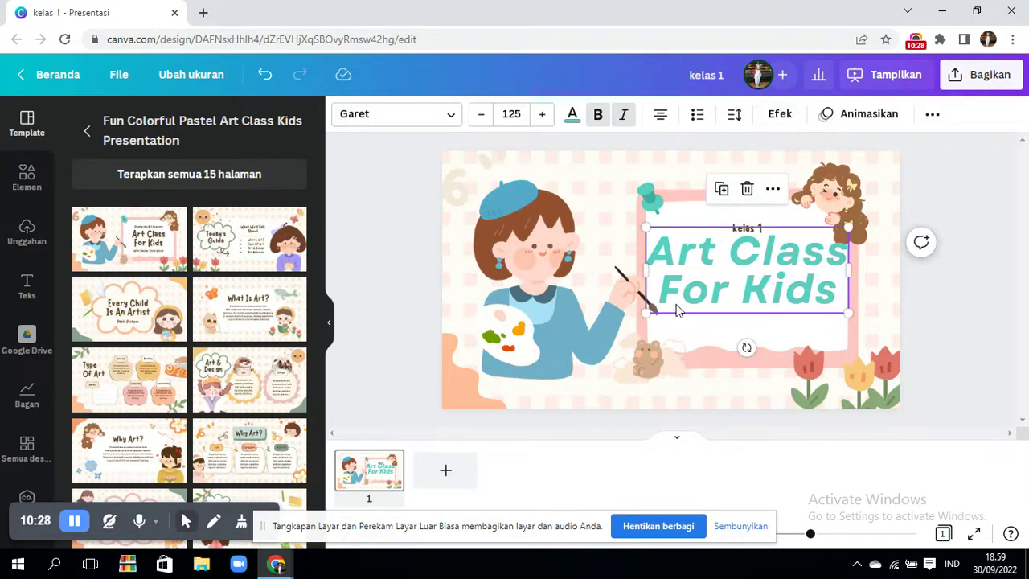
pyautogui.moveTo(647, 312); pyautogui.dragTo(612, 326)
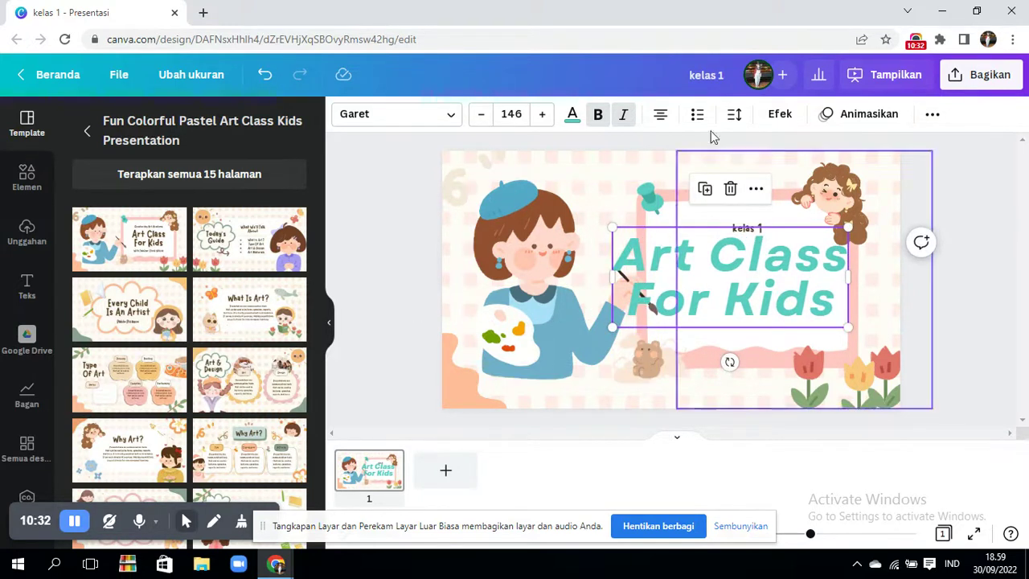
pyautogui.click(931, 118)
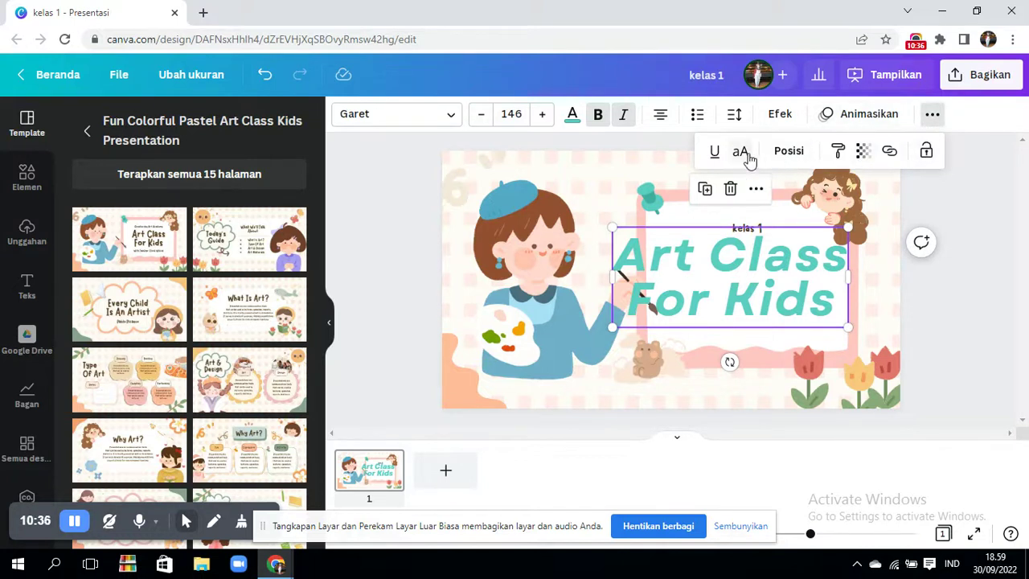
pyautogui.click(790, 152)
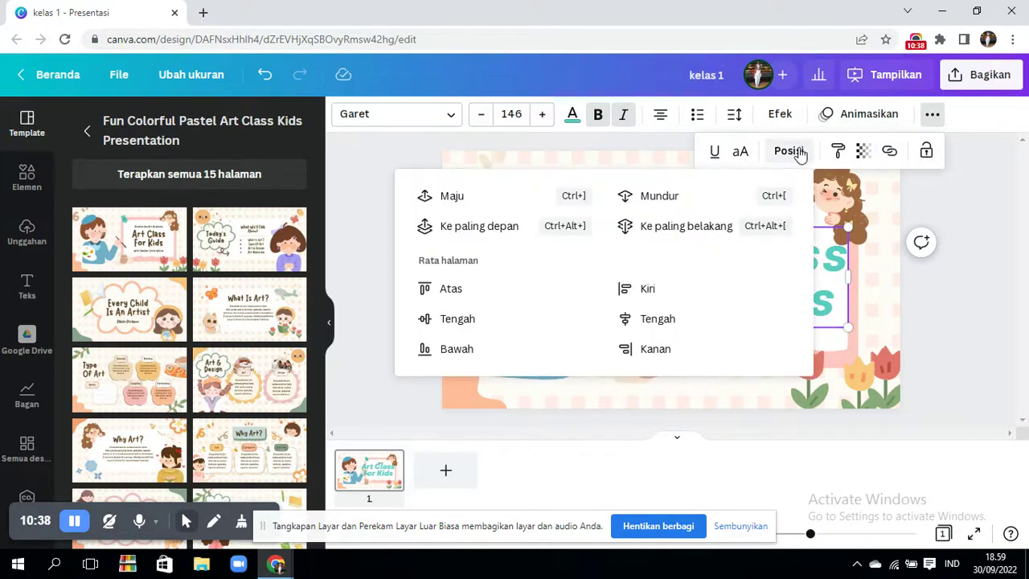
pyautogui.click(647, 199)
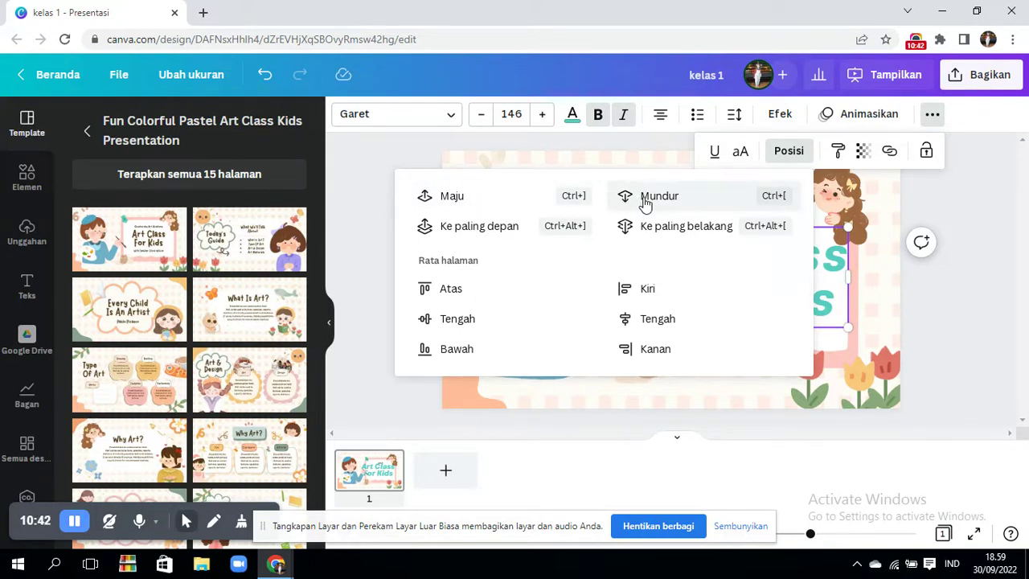
pyautogui.click(743, 204)
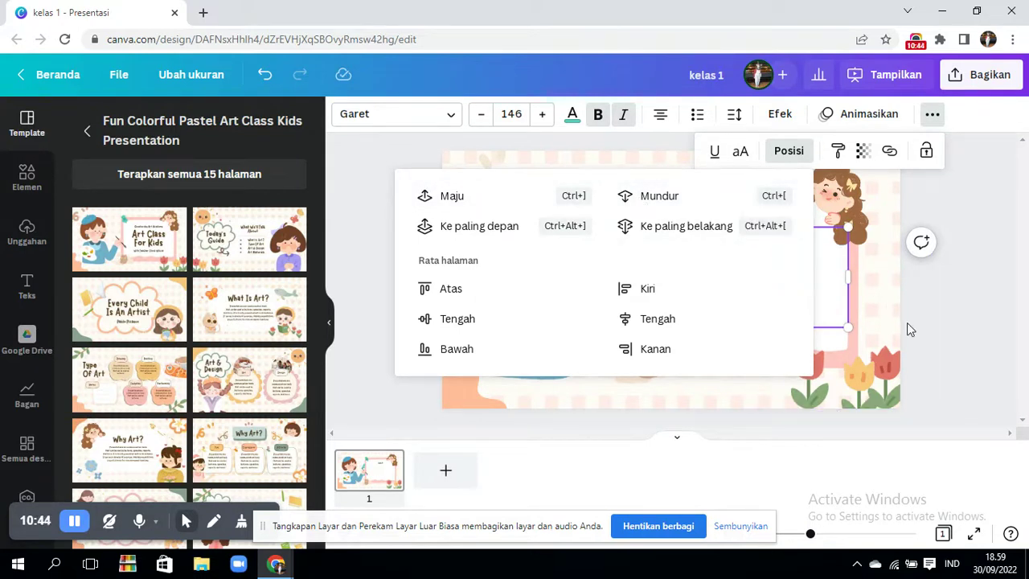
pyautogui.click(907, 322)
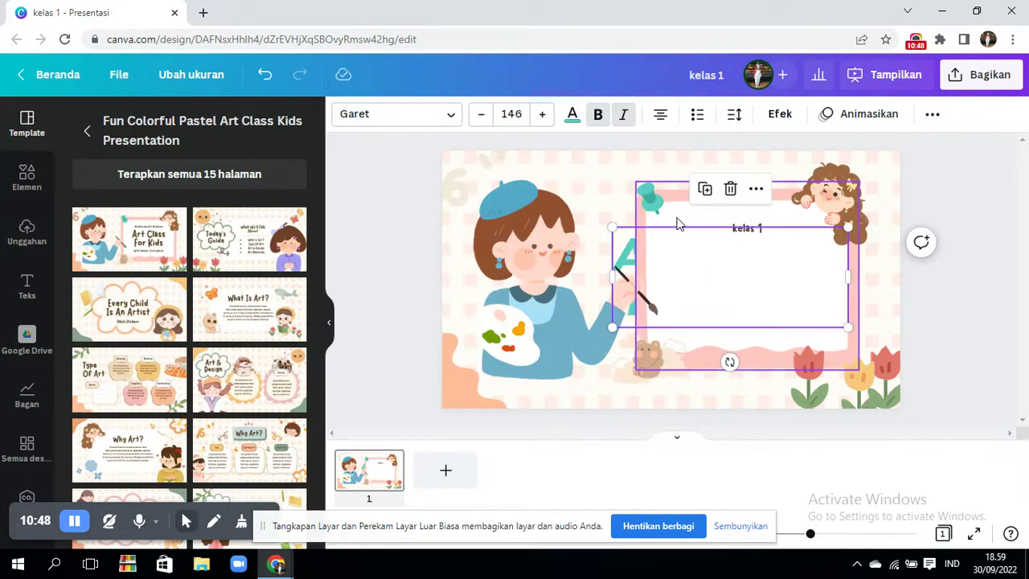
# - Move the pink frame left and slightly up, then send it back one layer behind the title
pyautogui.click(677, 223)
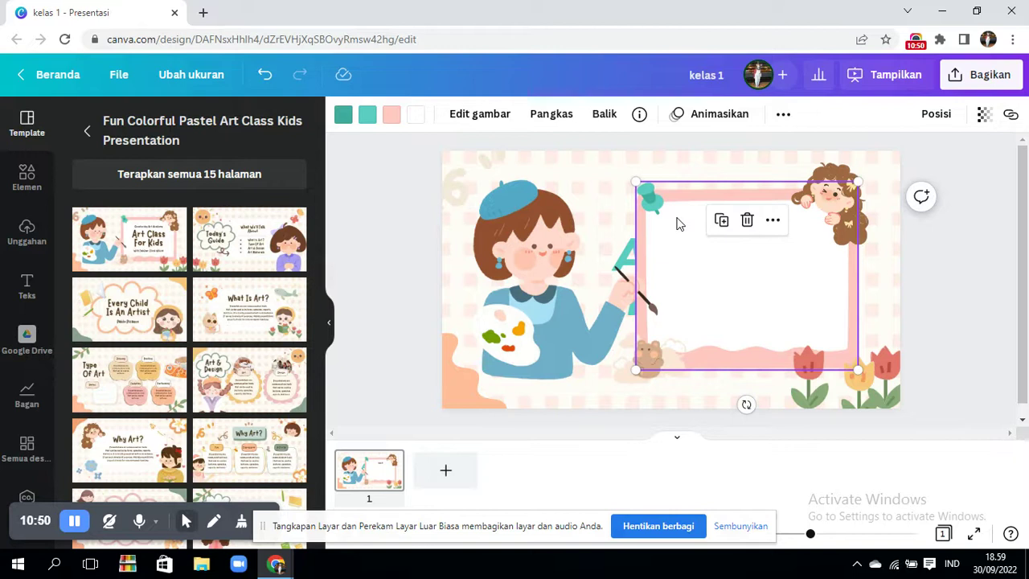
pyautogui.moveTo(677, 223); pyautogui.dragTo(627, 200)
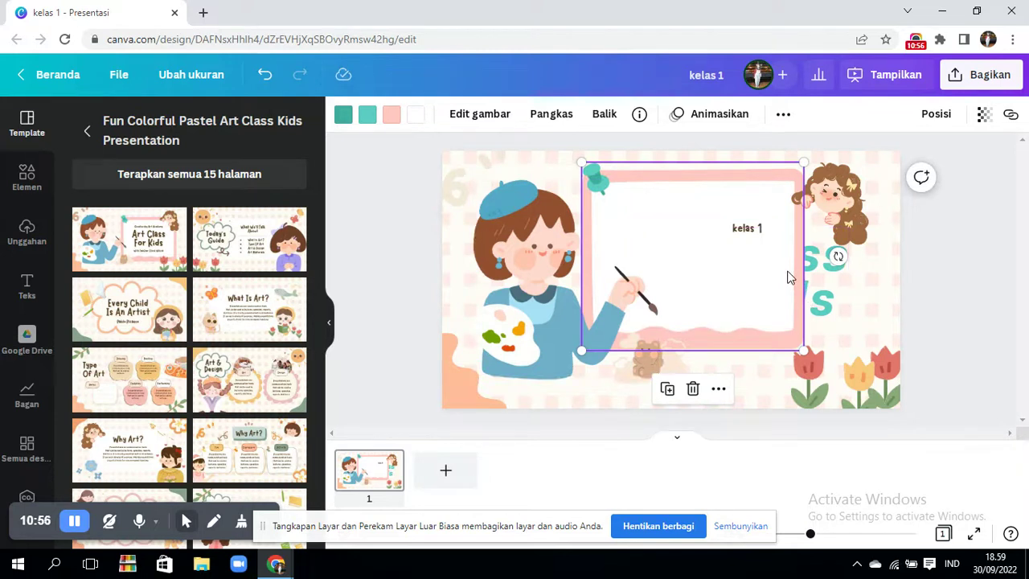
pyautogui.rightClick(788, 278)
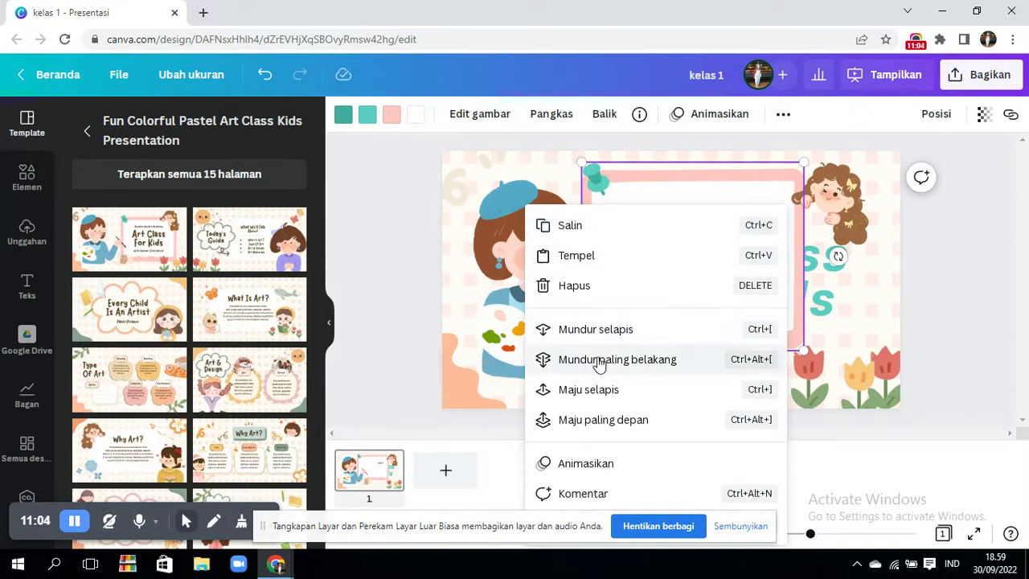
pyautogui.click(593, 331)
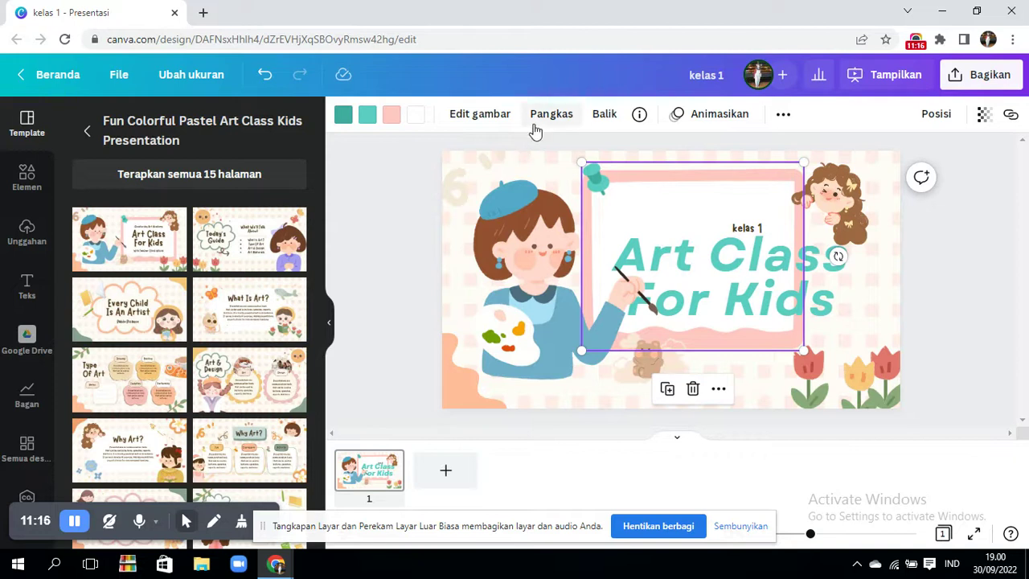
pyautogui.click(21, 180)
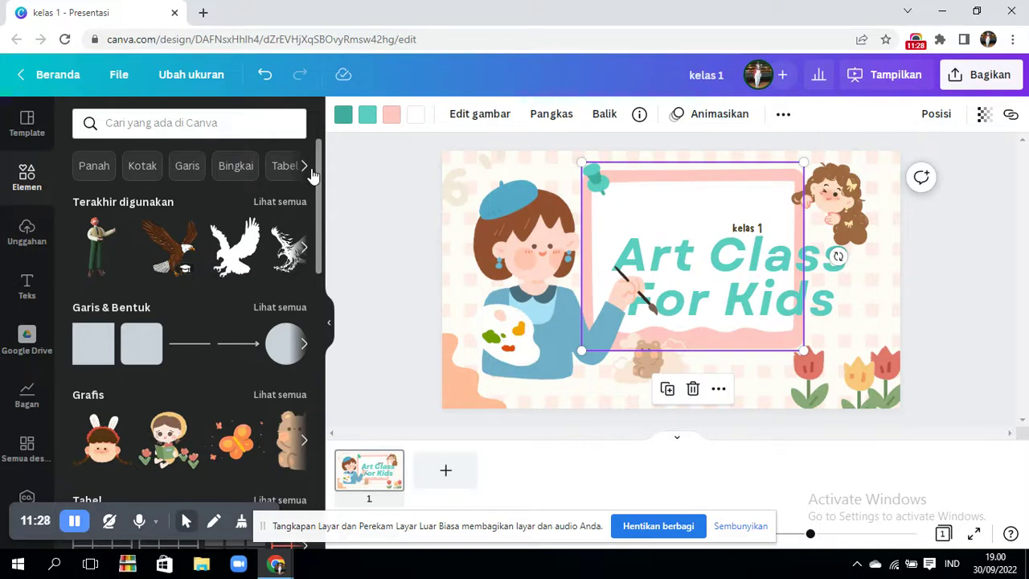
# - Shrink the Art Class For Kids title to size 107 and move it up inside the frame
pyautogui.scroll(-2, 314, 193)
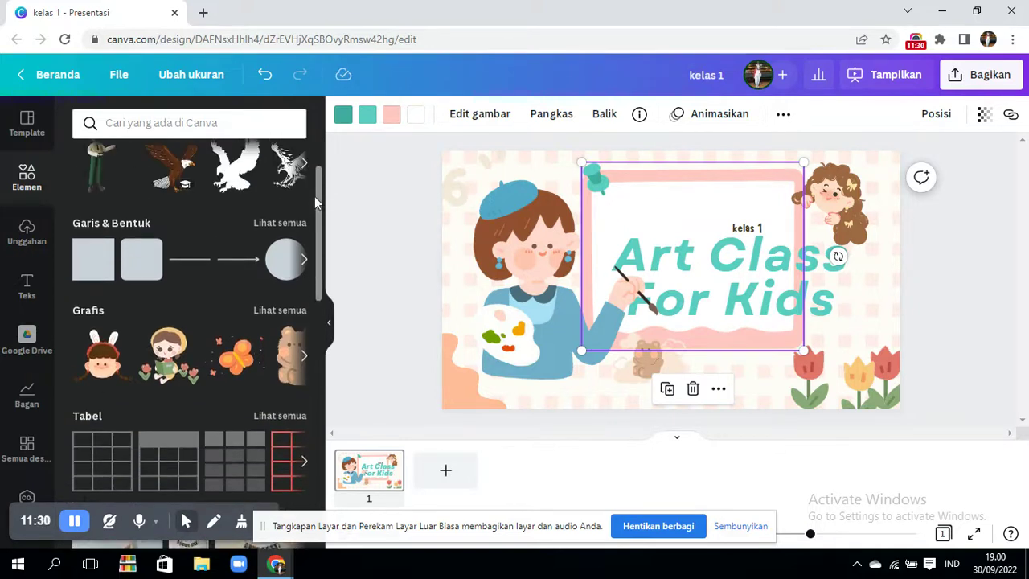
pyautogui.scroll(2, 316, 203)
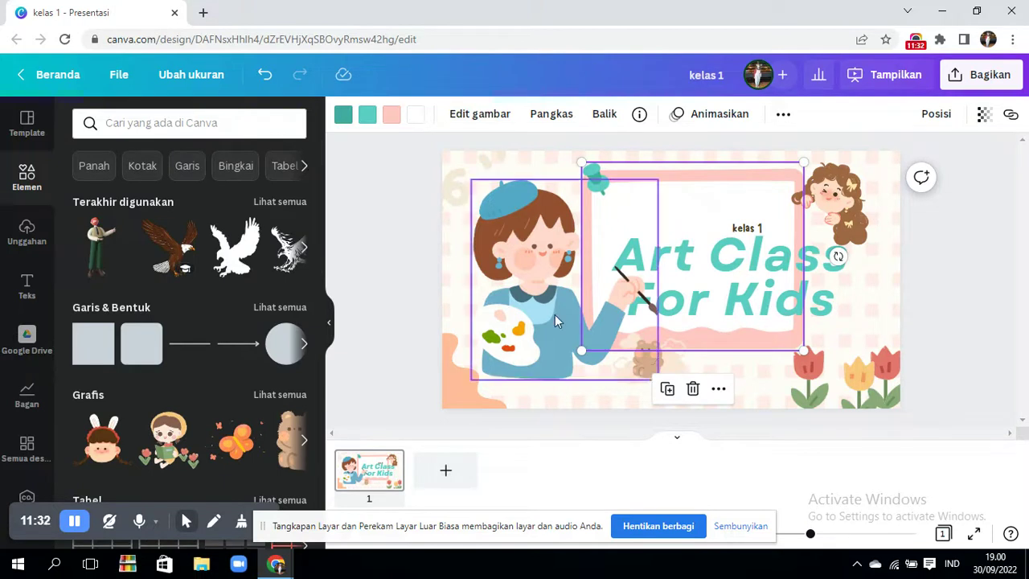
pyautogui.click(178, 119)
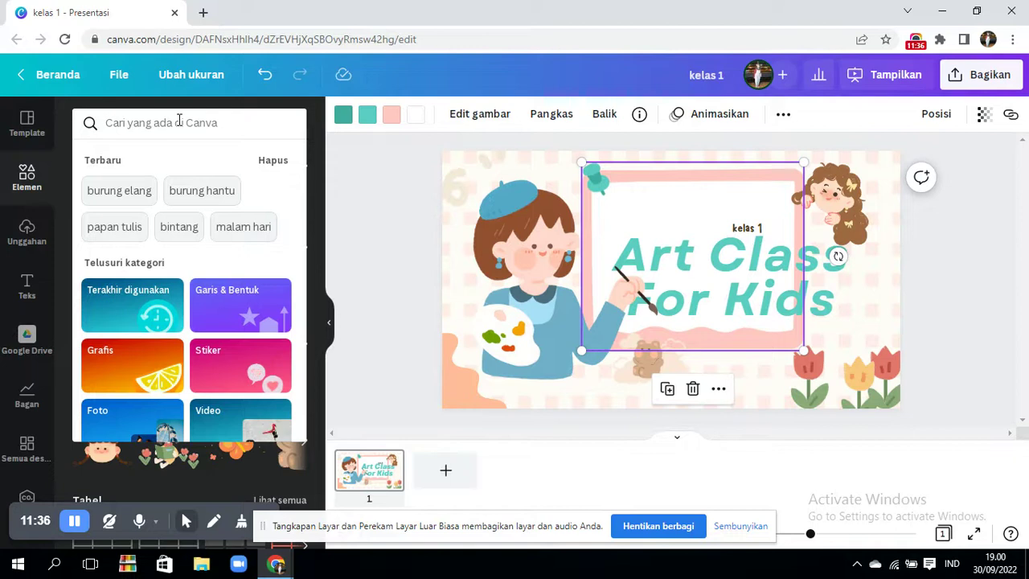
pyautogui.click(784, 270)
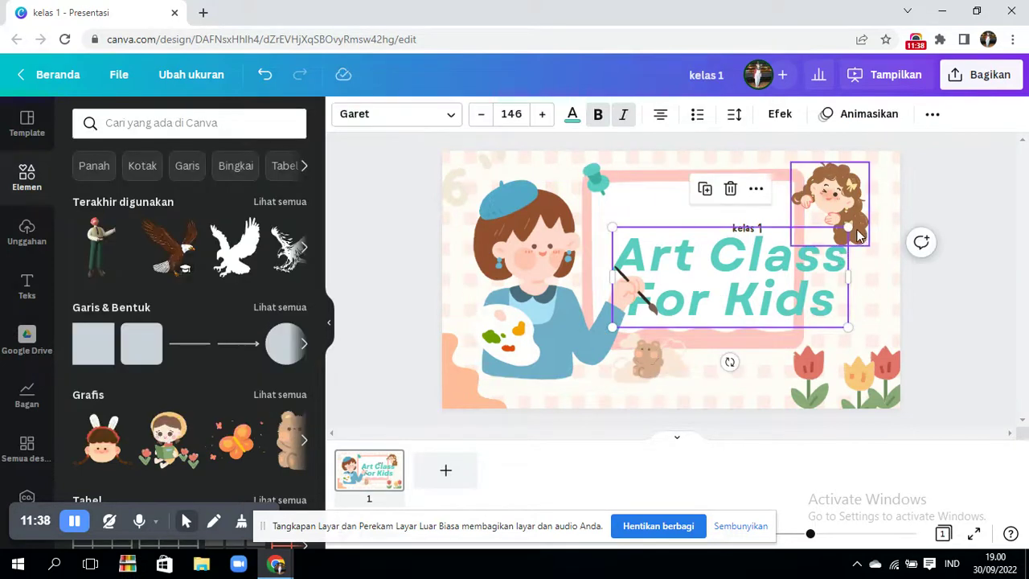
pyautogui.moveTo(848, 227); pyautogui.dragTo(786, 254)
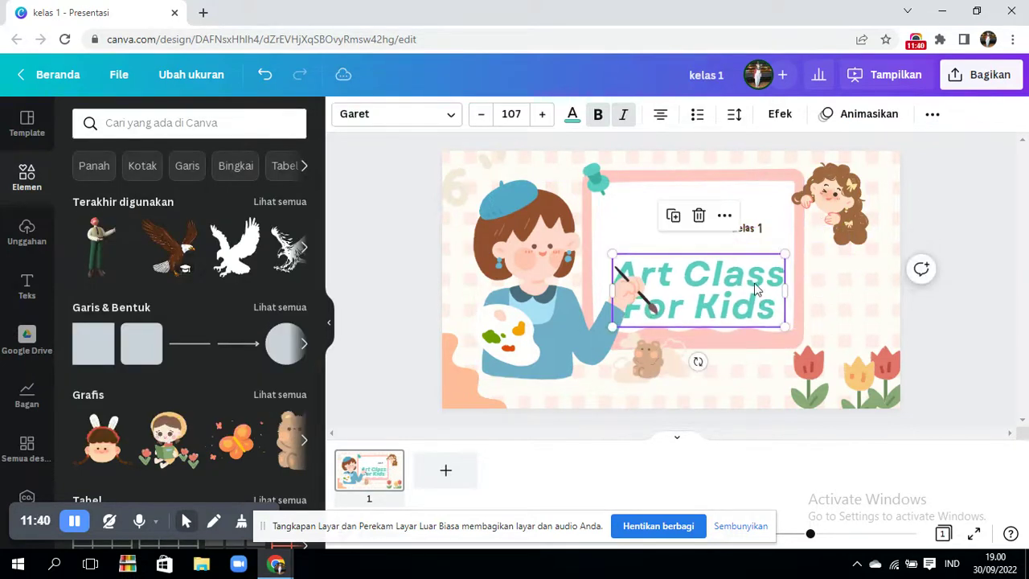
pyautogui.moveTo(699, 290); pyautogui.dragTo(699, 279)
# - Search the elements library for 'melukis'
pyautogui.click(275, 129)
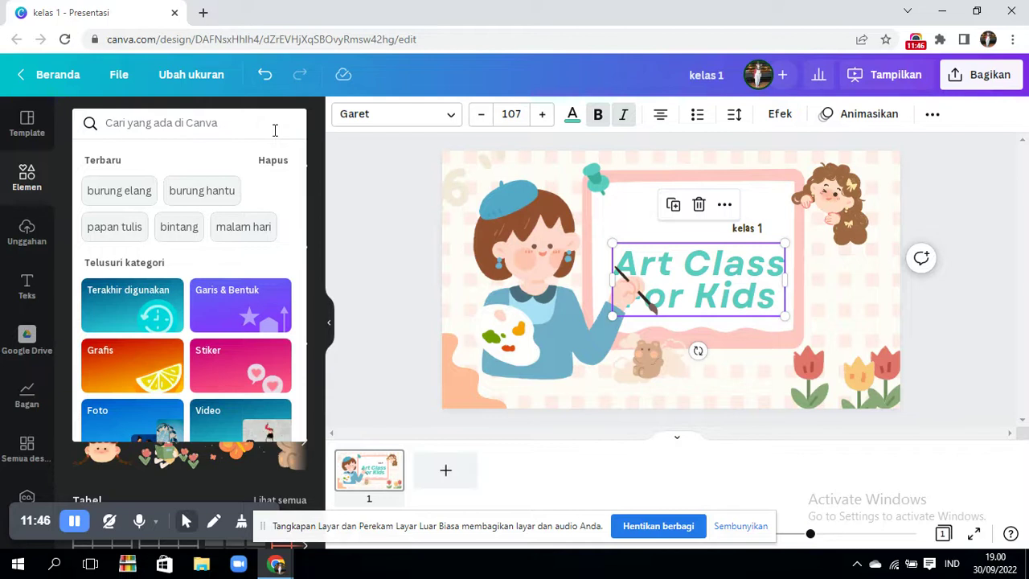
pyautogui.write('melukin')
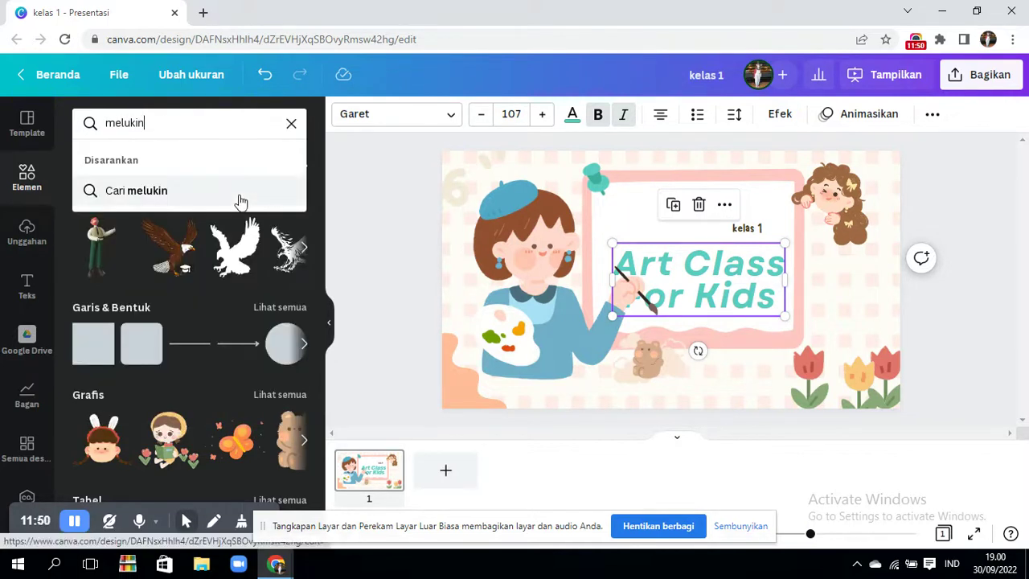
pyautogui.press('BackSpace')
pyautogui.write('s')
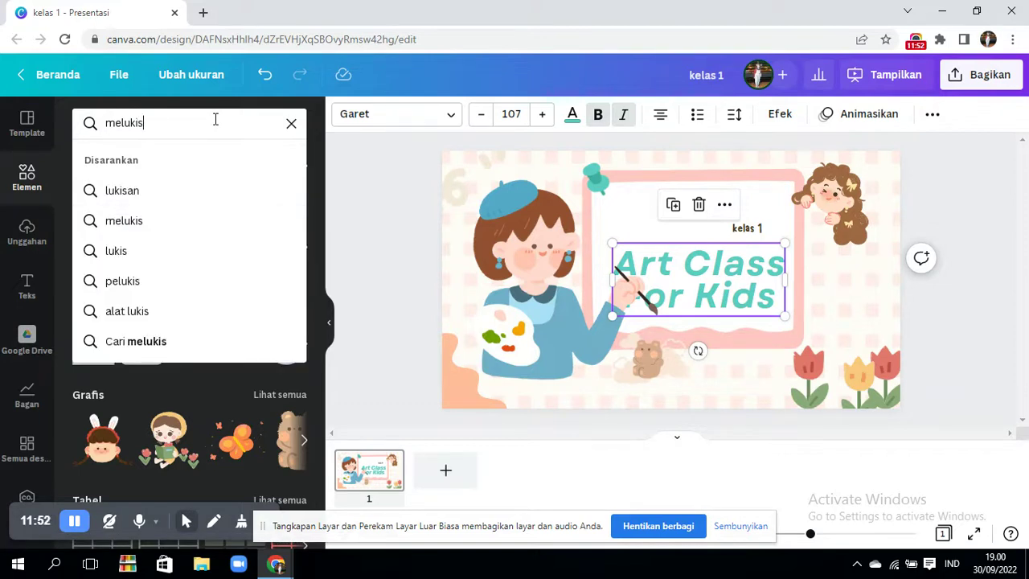
pyautogui.press('Return')
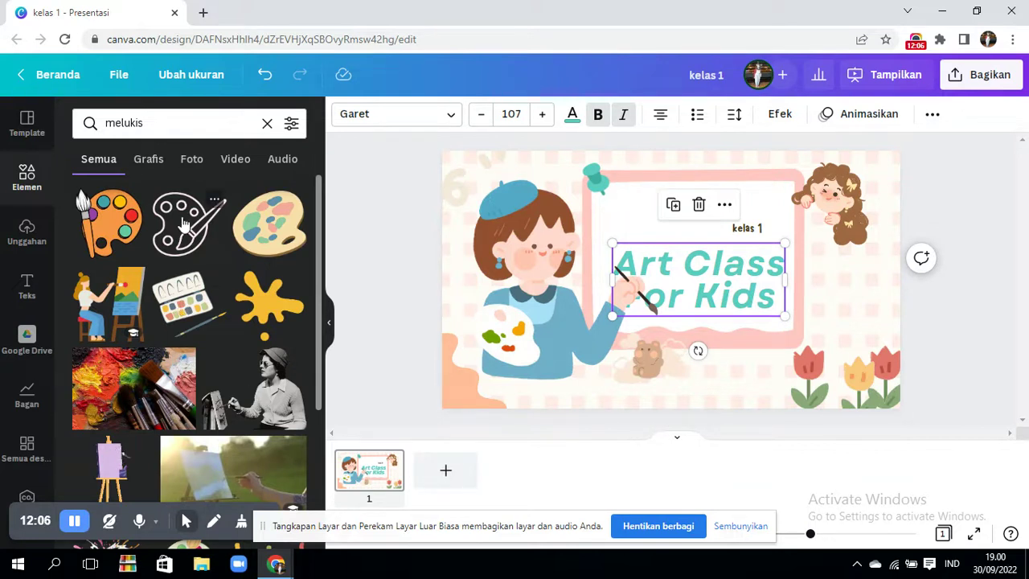
# - Try several melukis palette graphics, then place the palette-and-brush line drawing on the slide's right side
pyautogui.click(184, 225)
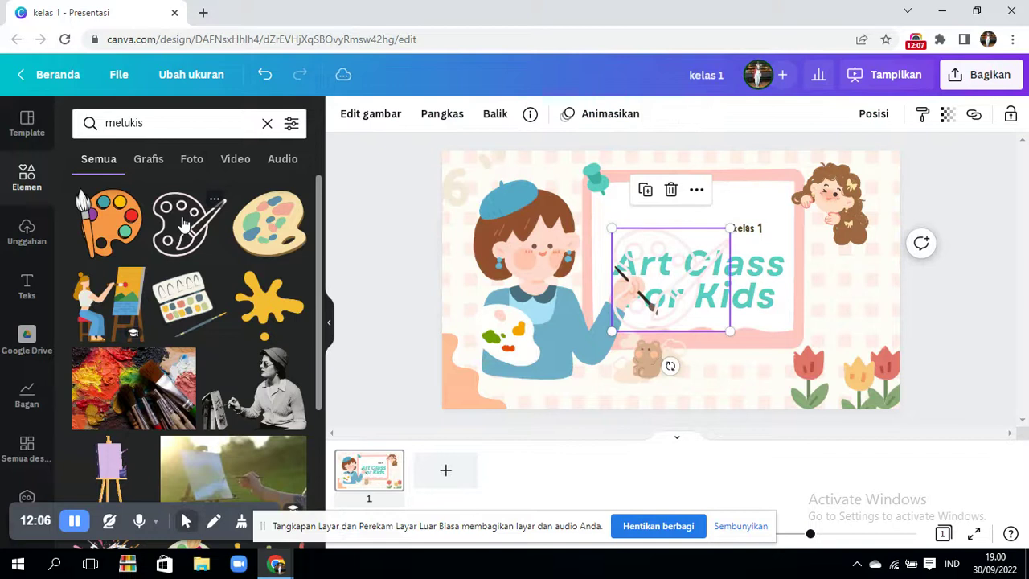
pyautogui.click(262, 241)
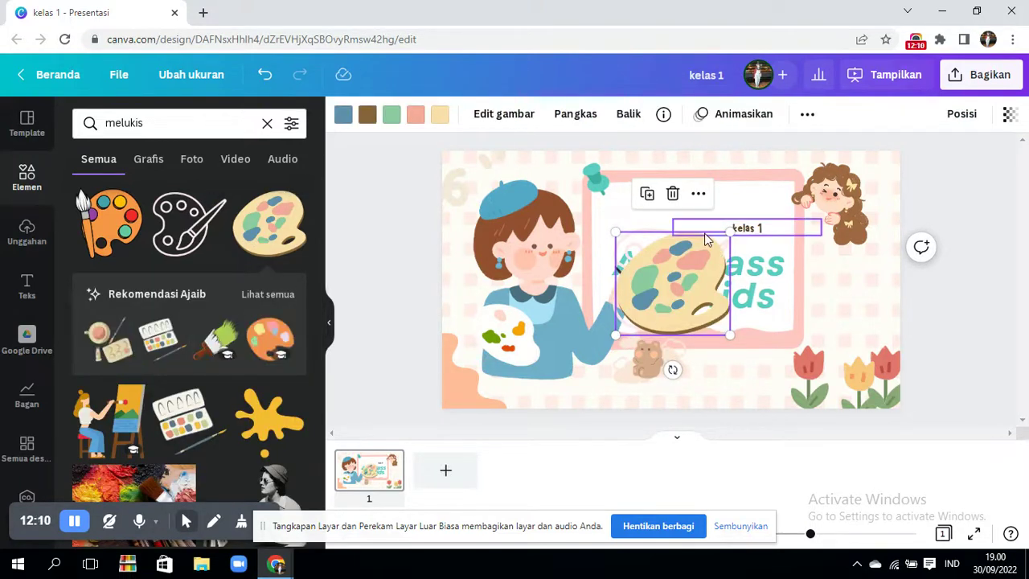
pyautogui.hotkey('ctrl', 'z')
pyautogui.hotkey('ctrl', 'z')
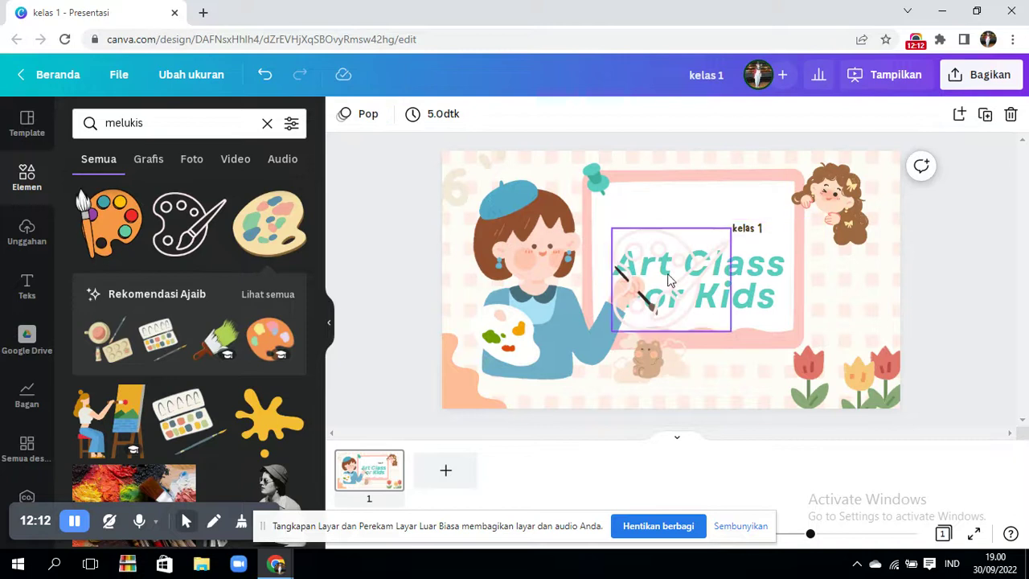
pyautogui.press('Delete')
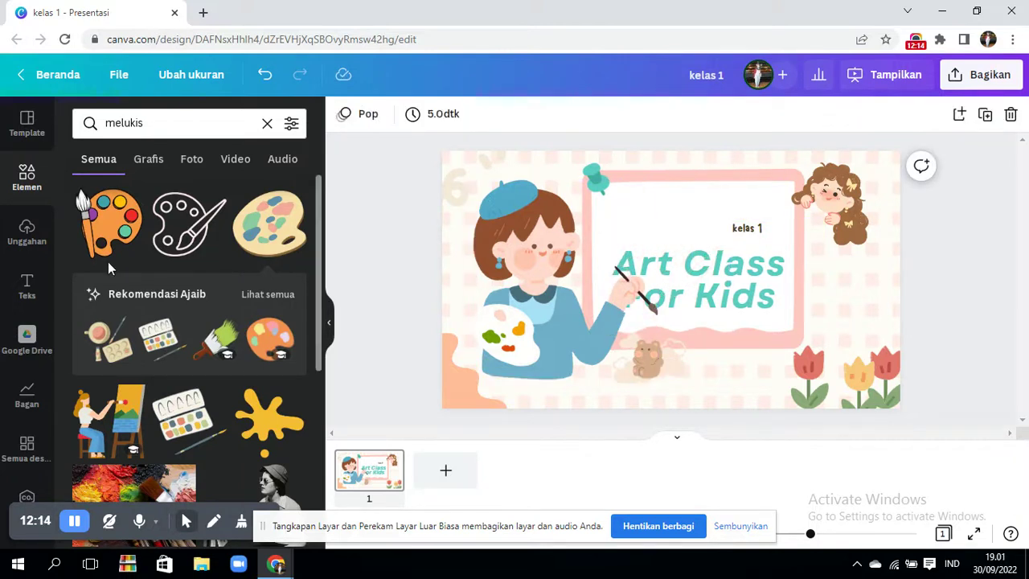
pyautogui.click(107, 233)
pyautogui.moveTo(709, 250); pyautogui.dragTo(874, 270)
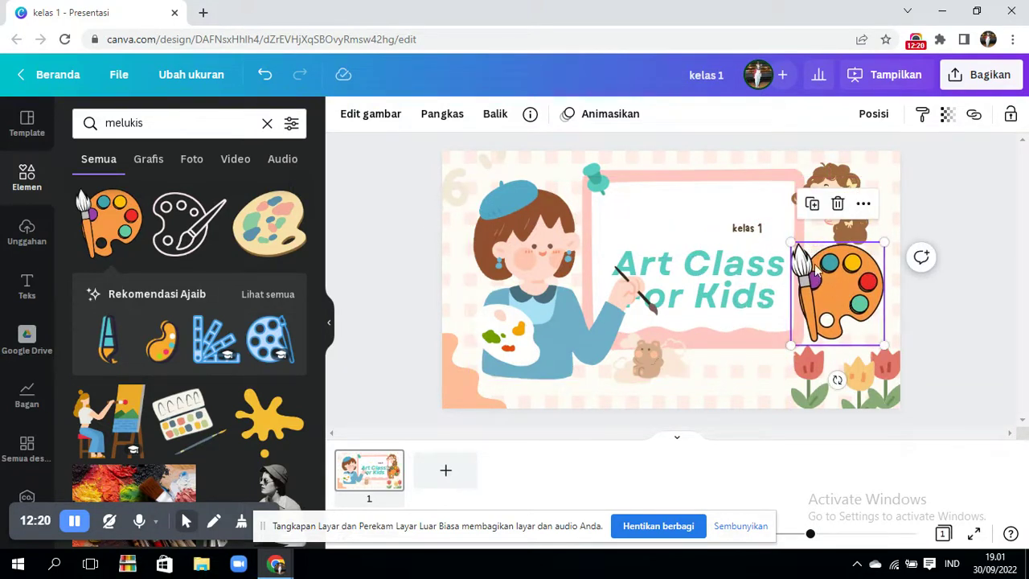
pyautogui.moveTo(836, 278); pyautogui.dragTo(850, 279)
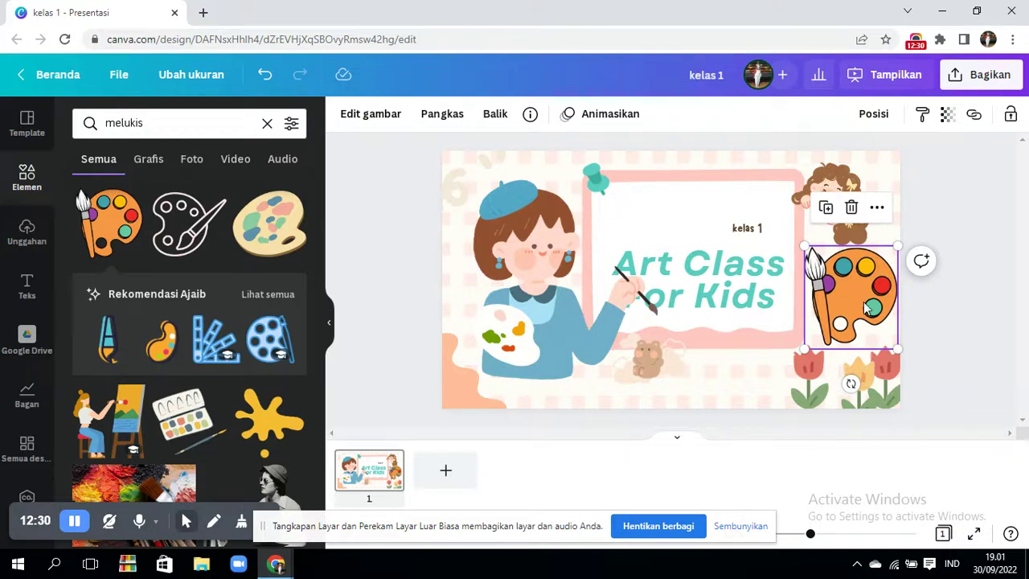
pyautogui.press('Delete')
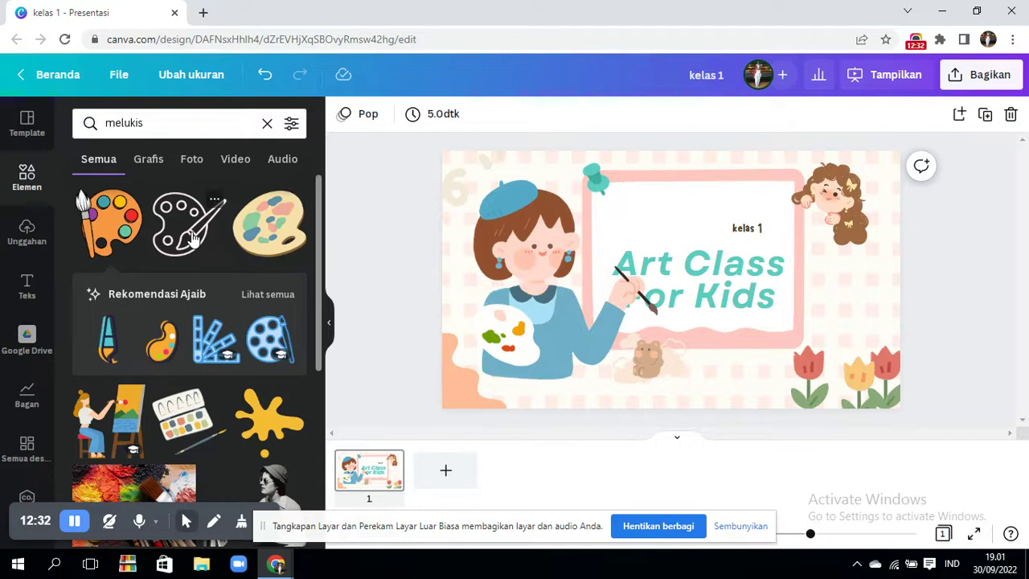
pyautogui.click(192, 237)
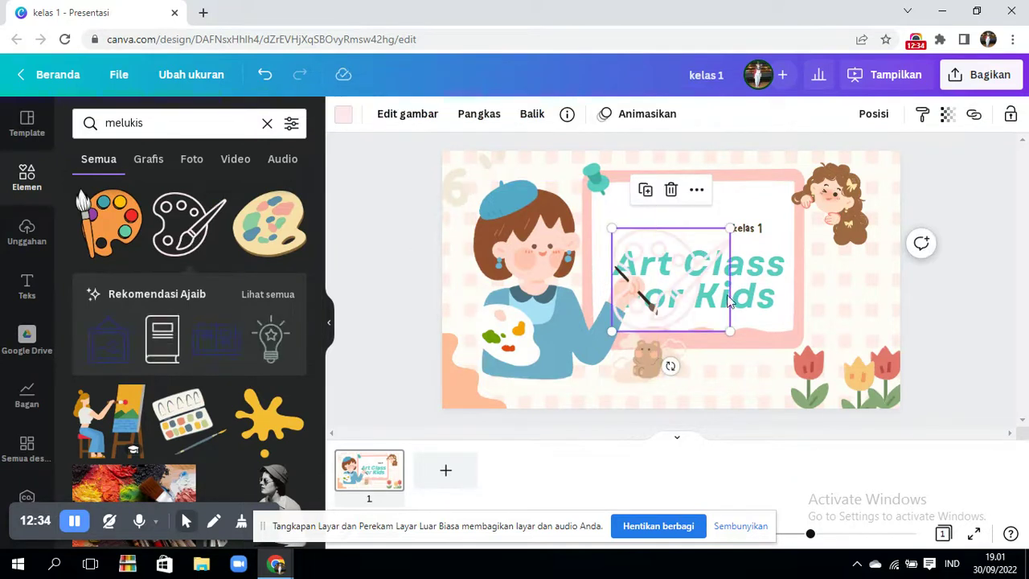
pyautogui.moveTo(691, 291)
pyautogui.mouseDown()
pyautogui.moveTo(859, 292)
pyautogui.moveTo(856, 303)
pyautogui.mouseUp()
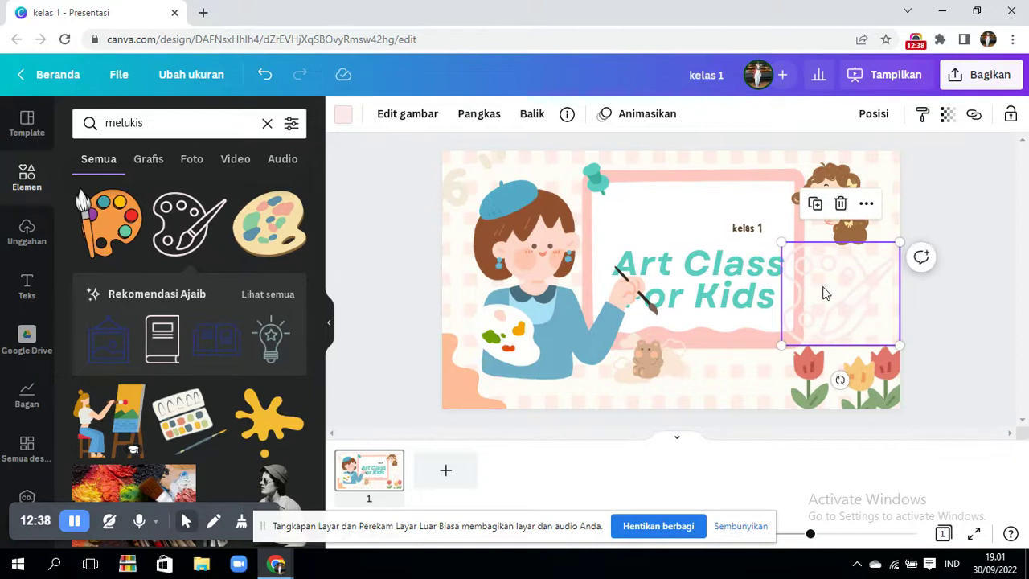
# - Recolour the palette-and-brush drawing dark brown, after trying teal, and shift it slightly right
pyautogui.click(344, 117)
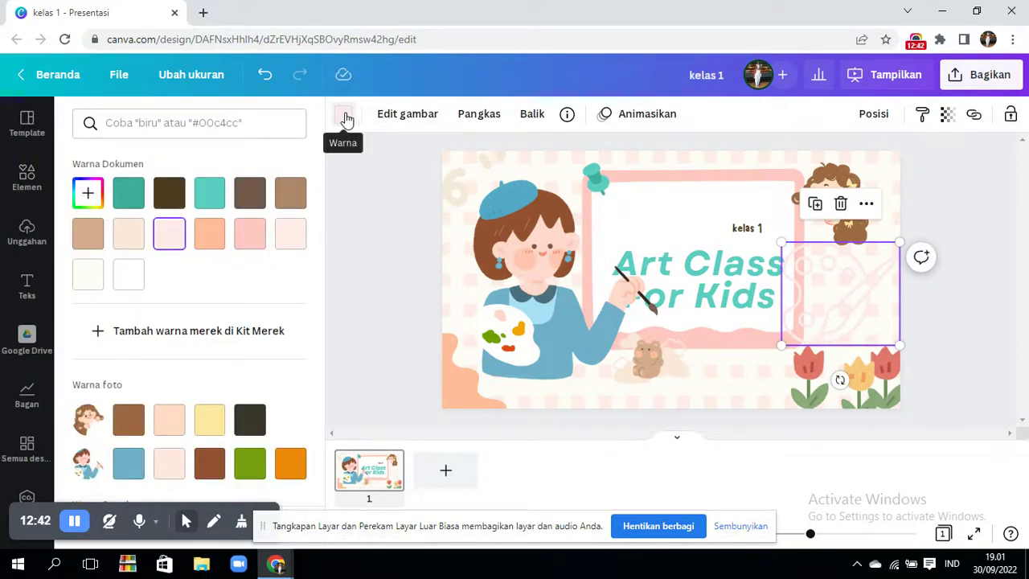
pyautogui.click(209, 193)
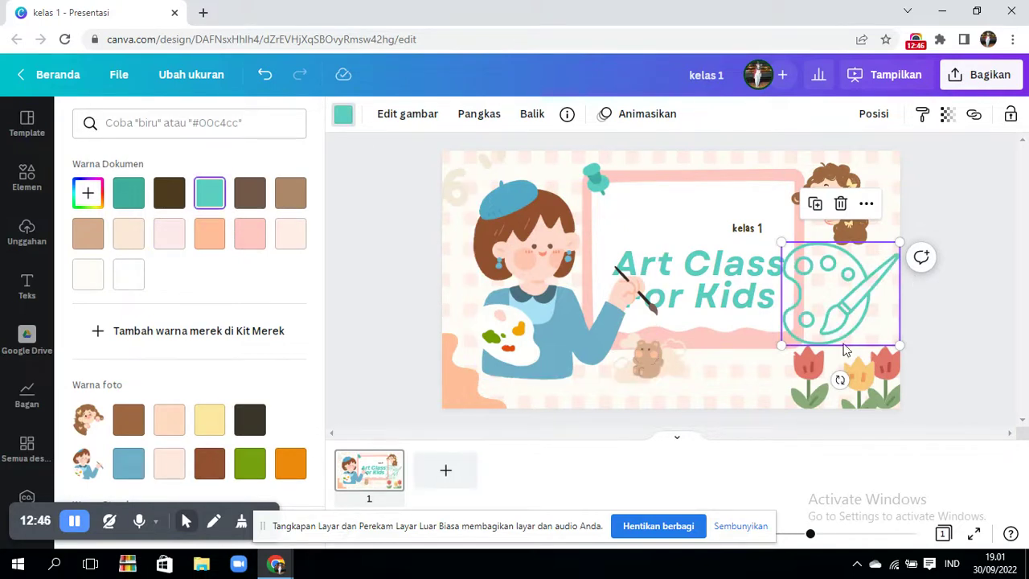
pyautogui.click(251, 429)
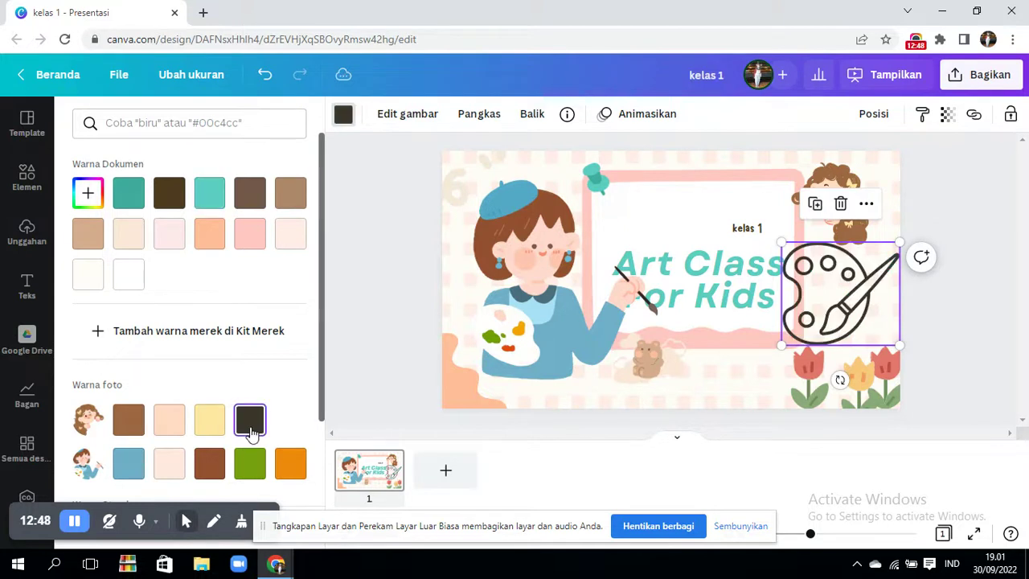
pyautogui.moveTo(841, 303); pyautogui.dragTo(850, 300)
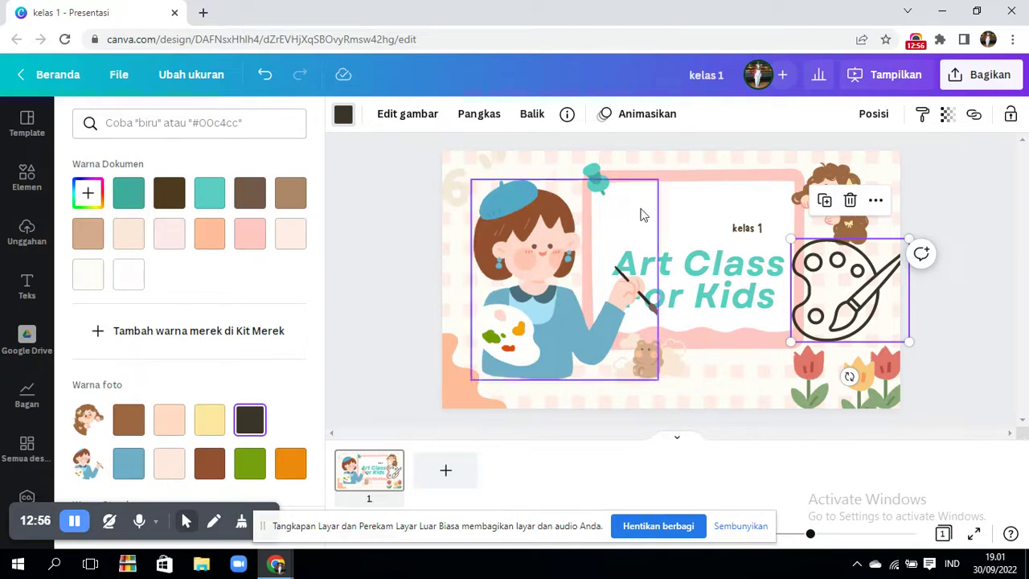
# - Move the girl-with-paintbrush illustration up and left, leaving its orientation unflipped
pyautogui.click(564, 237)
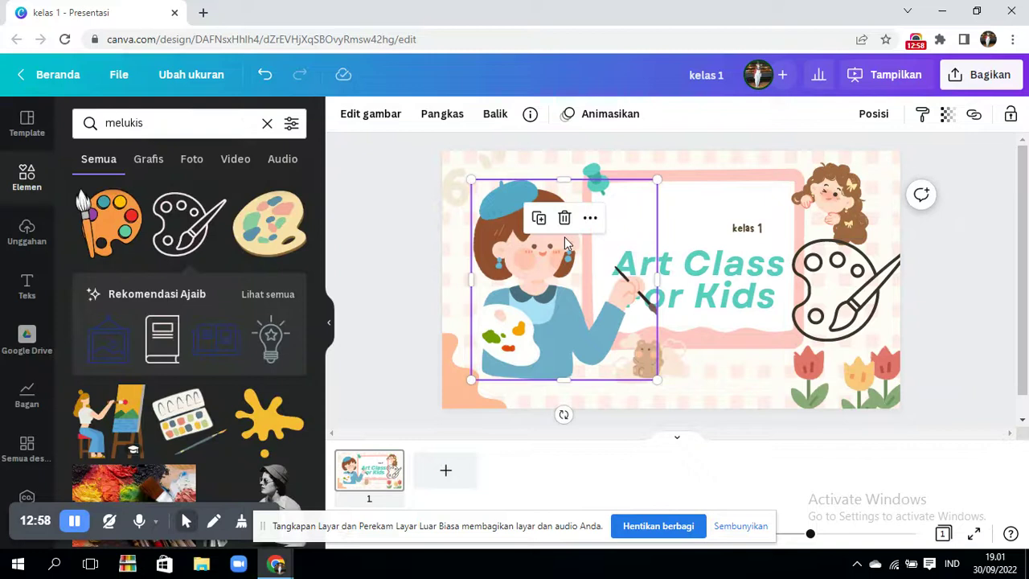
pyautogui.moveTo(550, 297); pyautogui.dragTo(530, 277)
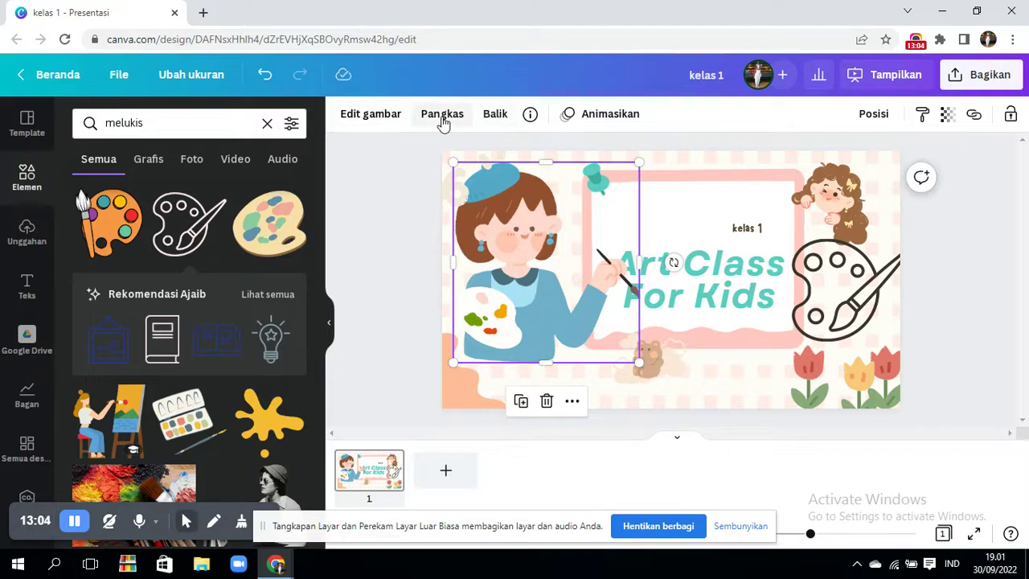
pyautogui.click(492, 118)
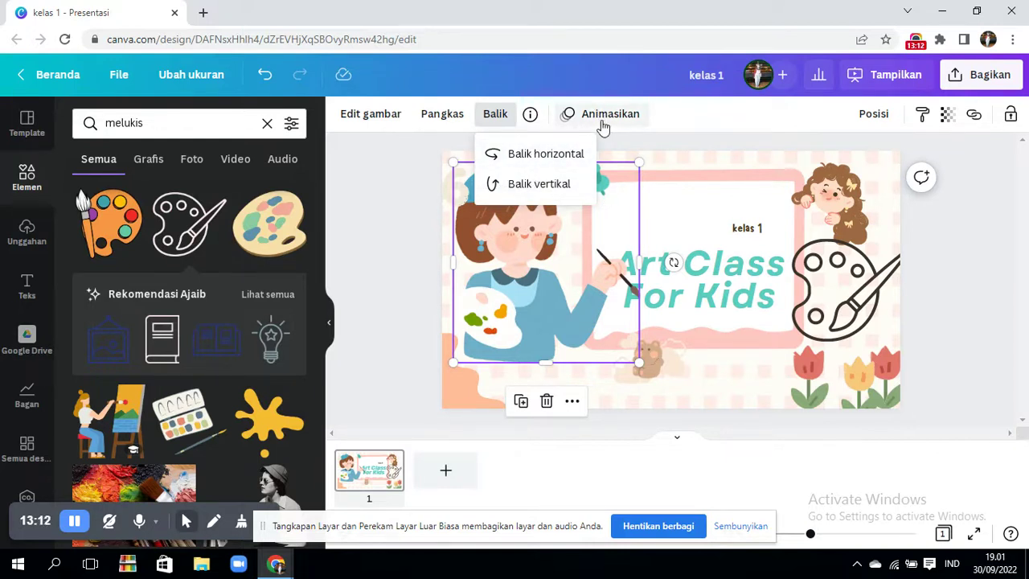
pyautogui.click(398, 171)
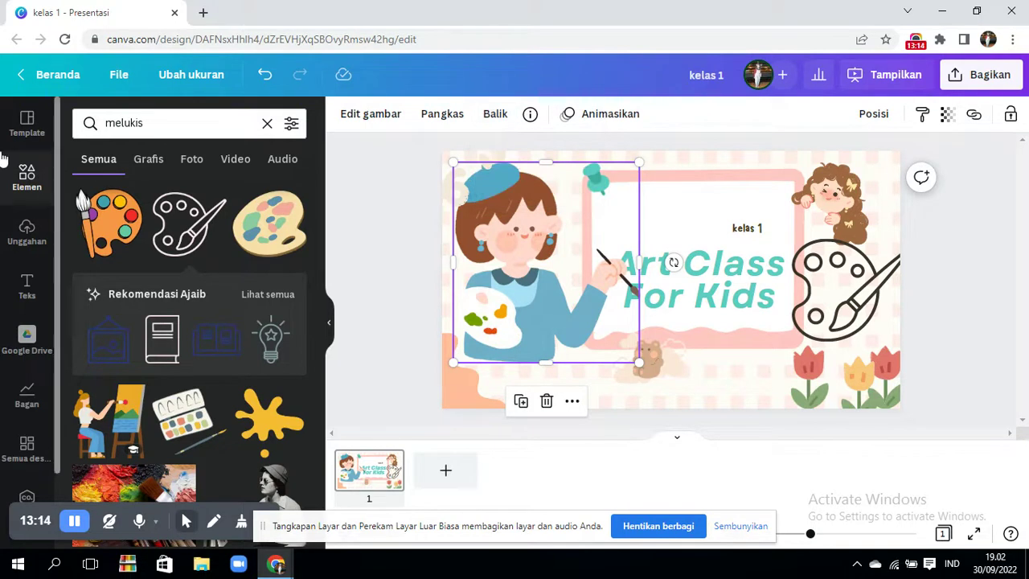
# - Open the Unggahan uploads library and browse the upload sources, cancelling the computer file picker
pyautogui.click(27, 129)
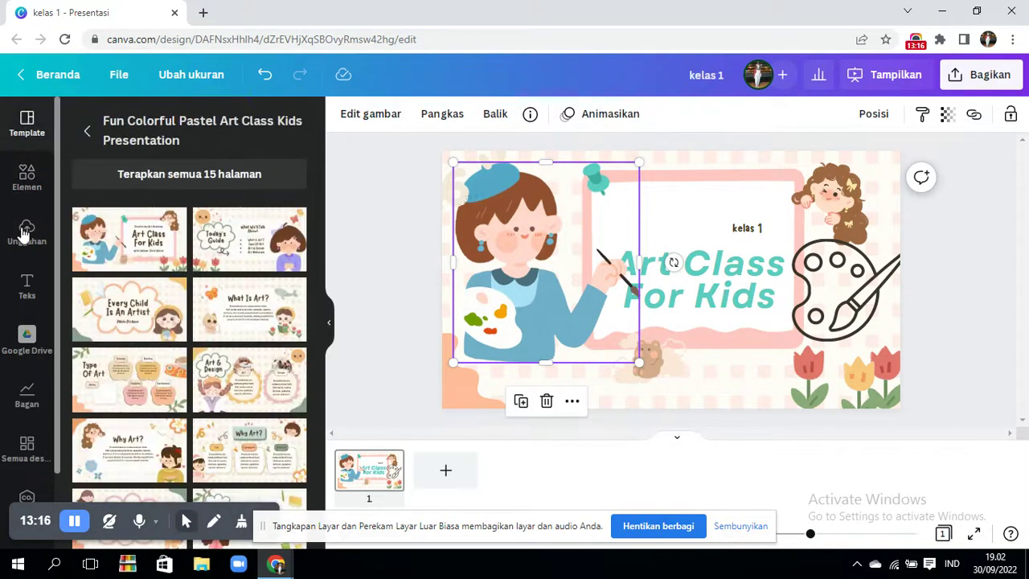
pyautogui.click(26, 233)
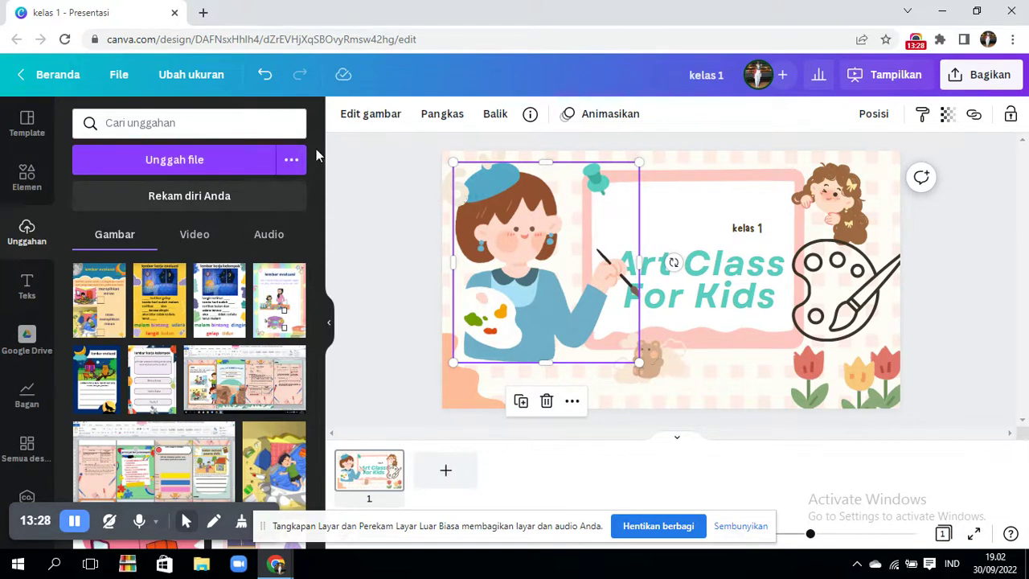
pyautogui.click(294, 161)
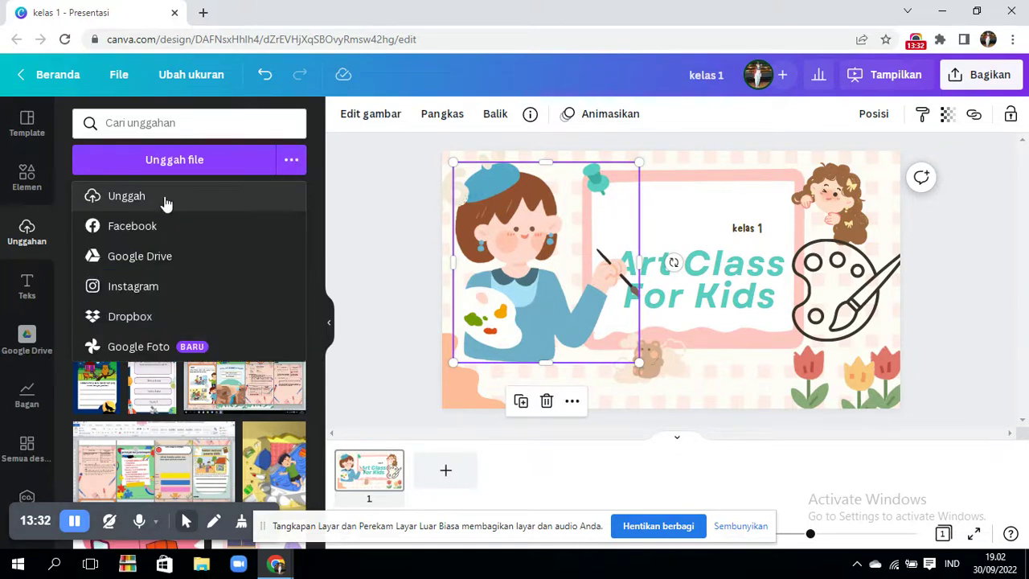
pyautogui.click(166, 196)
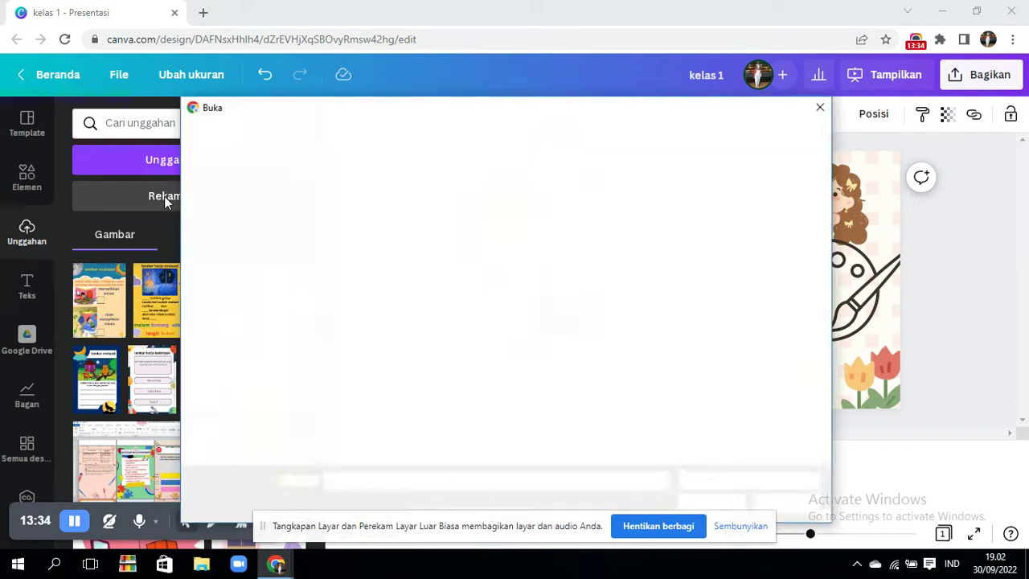
pyautogui.click(819, 107)
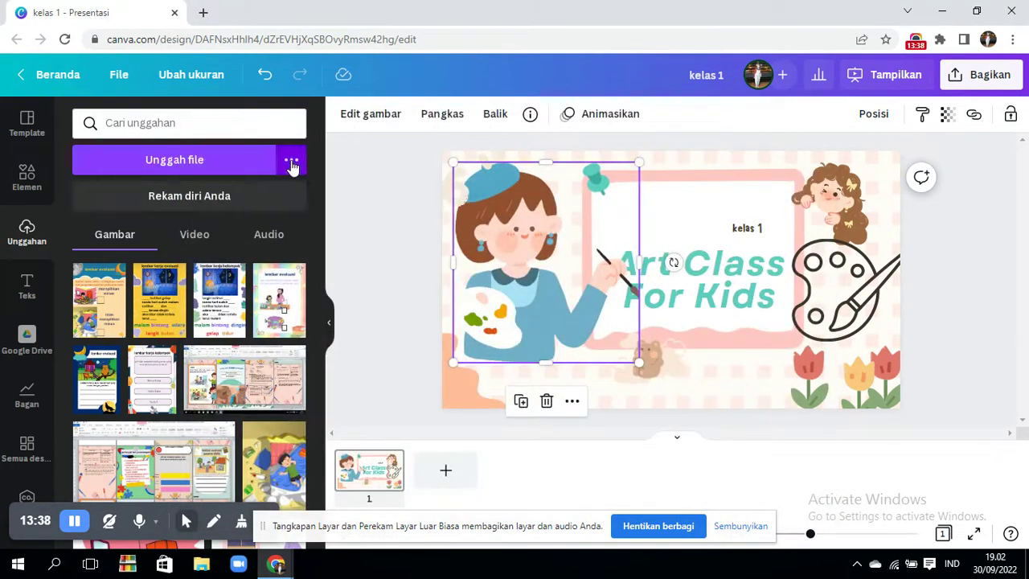
pyautogui.click(291, 160)
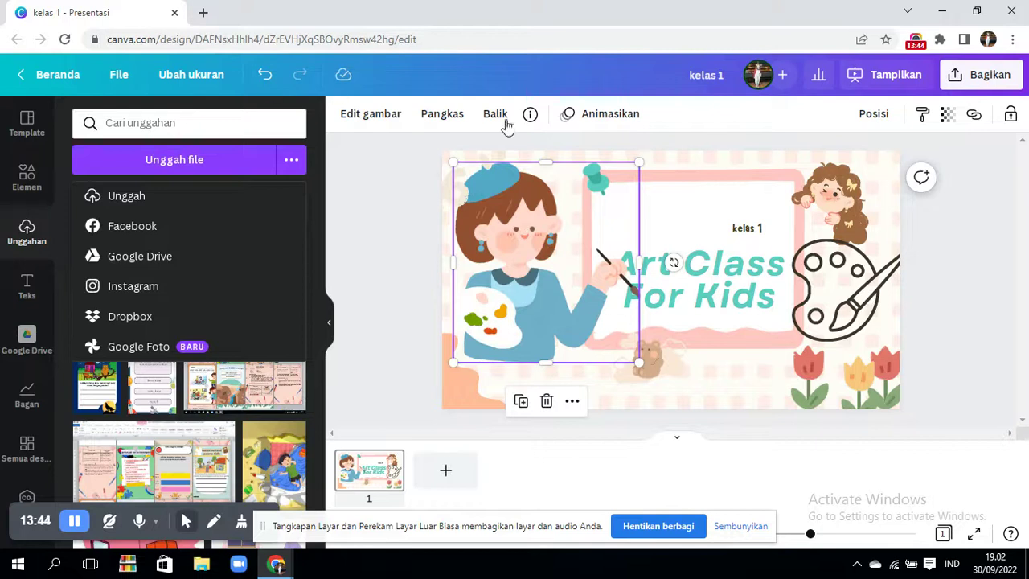
pyautogui.click(944, 285)
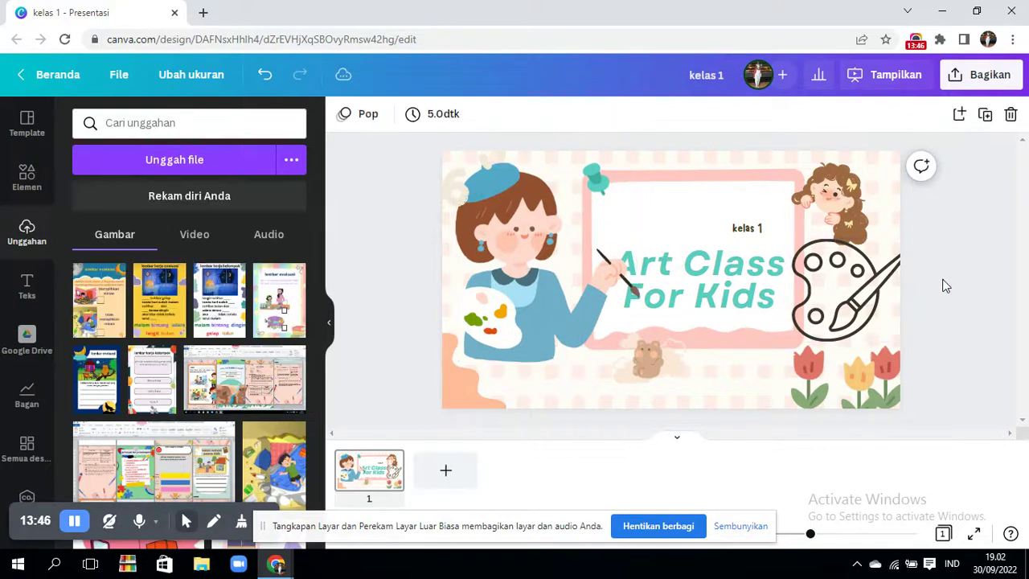
# - Add a blank second page to the presentation
pyautogui.click(467, 467)
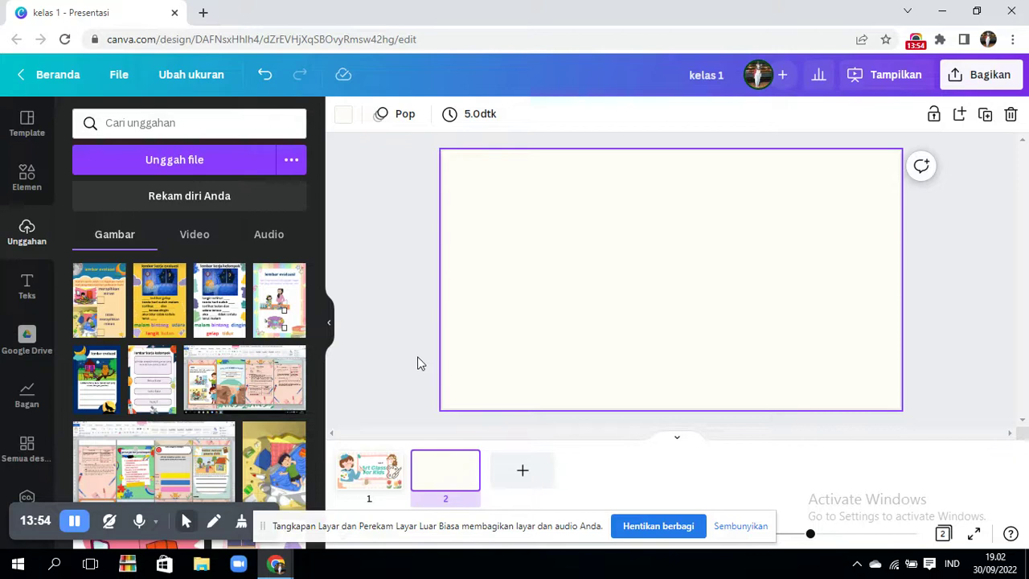
# - Open a new Chrome browser tab
pyautogui.click(204, 13)
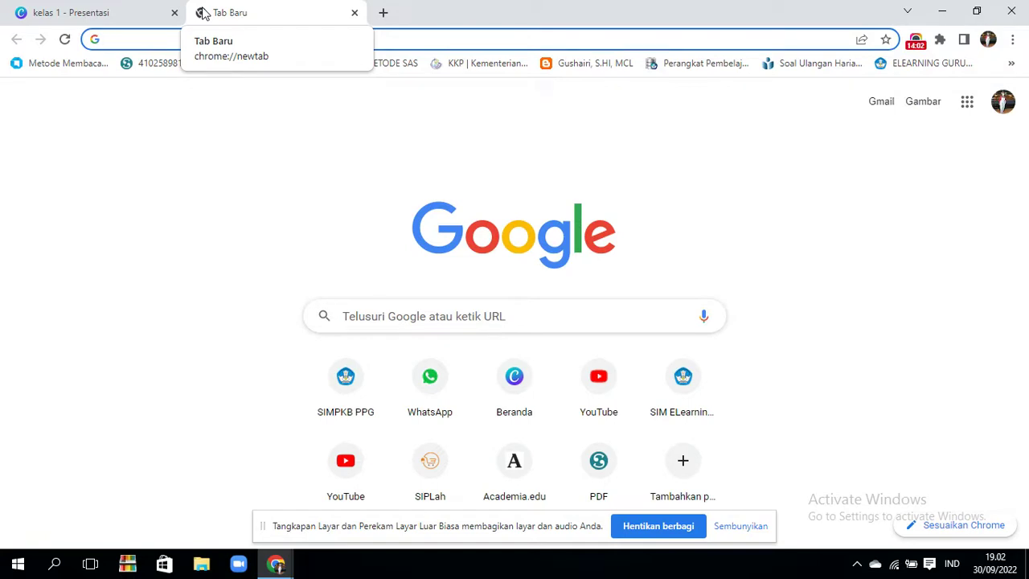
# - Search Google for 'seni lukis' and show the image results
pyautogui.write('seni lukis')
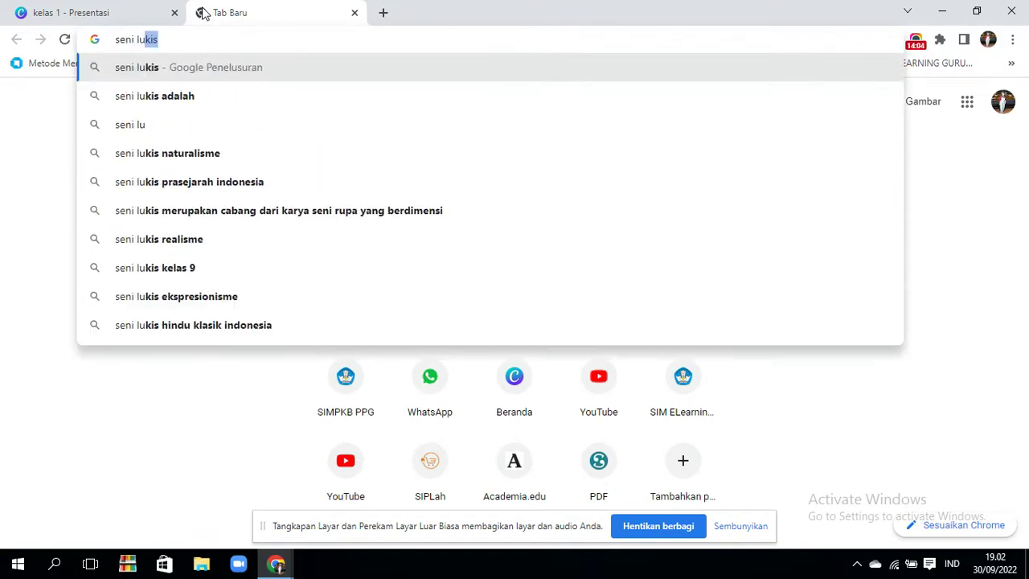
pyautogui.press('Return')
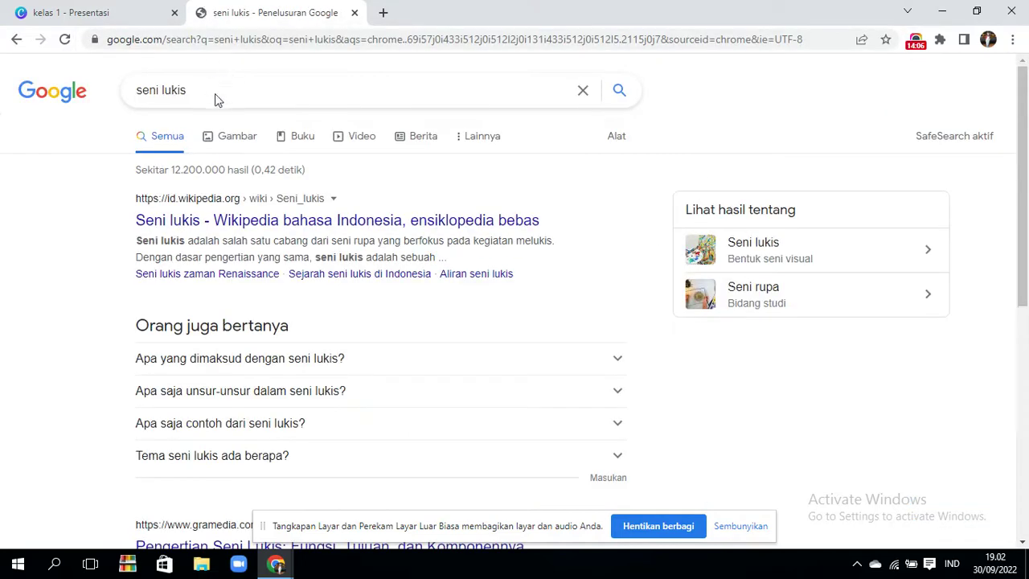
pyautogui.click(233, 146)
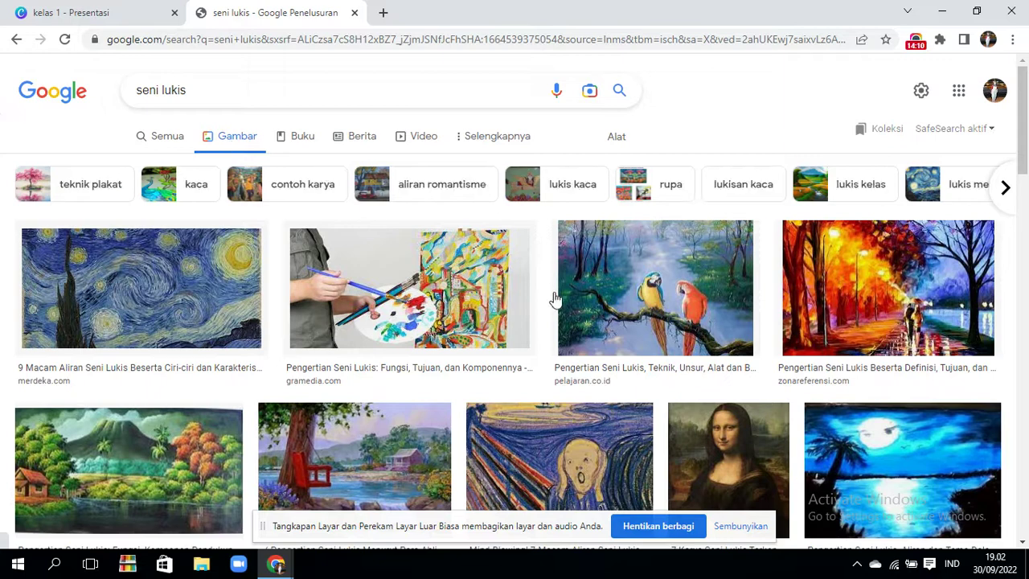
# - Copy the Mona Lisa image with Salin gambar and return to the Canva tab
pyautogui.click(730, 464)
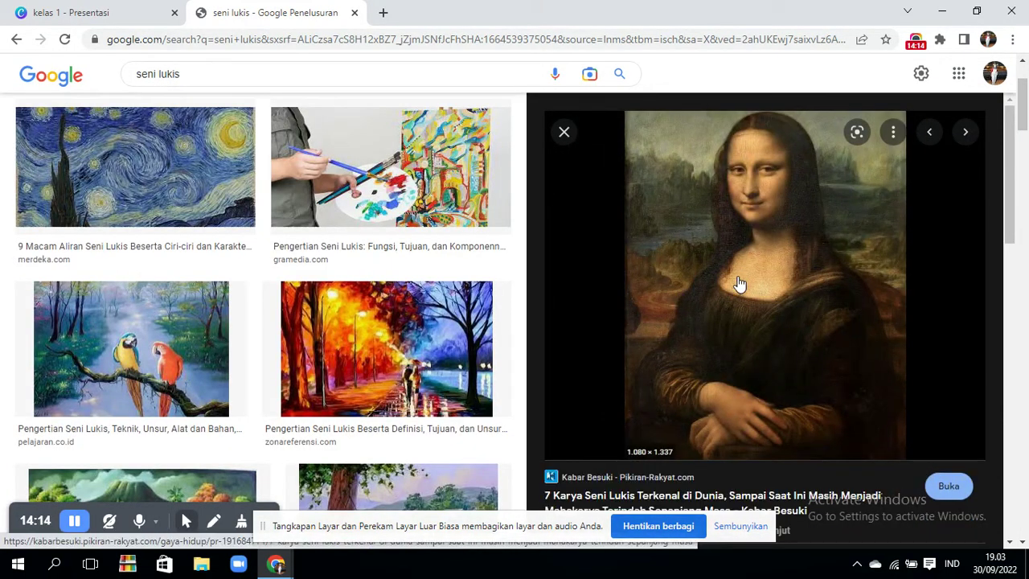
pyautogui.rightClick(740, 283)
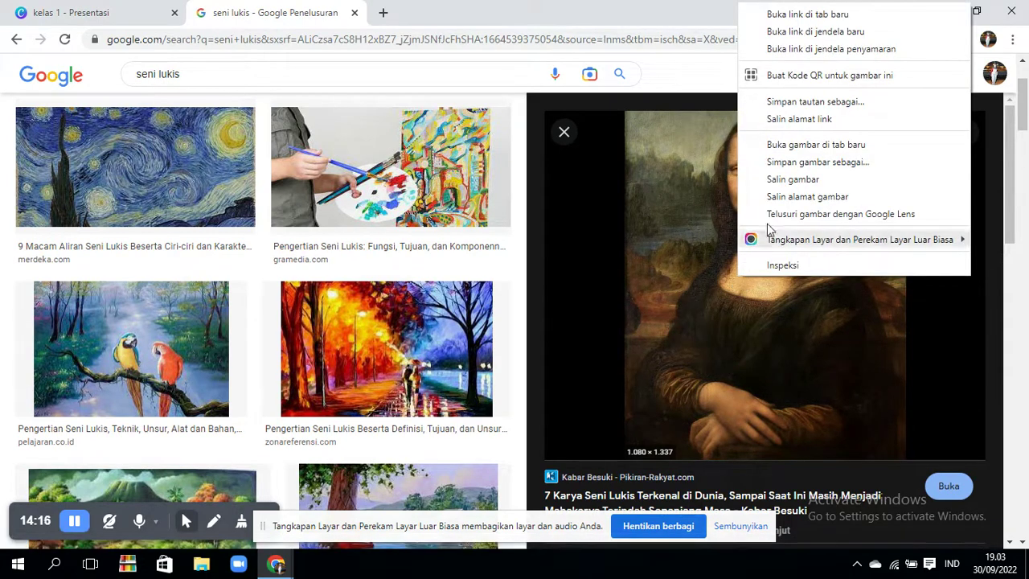
pyautogui.click(796, 180)
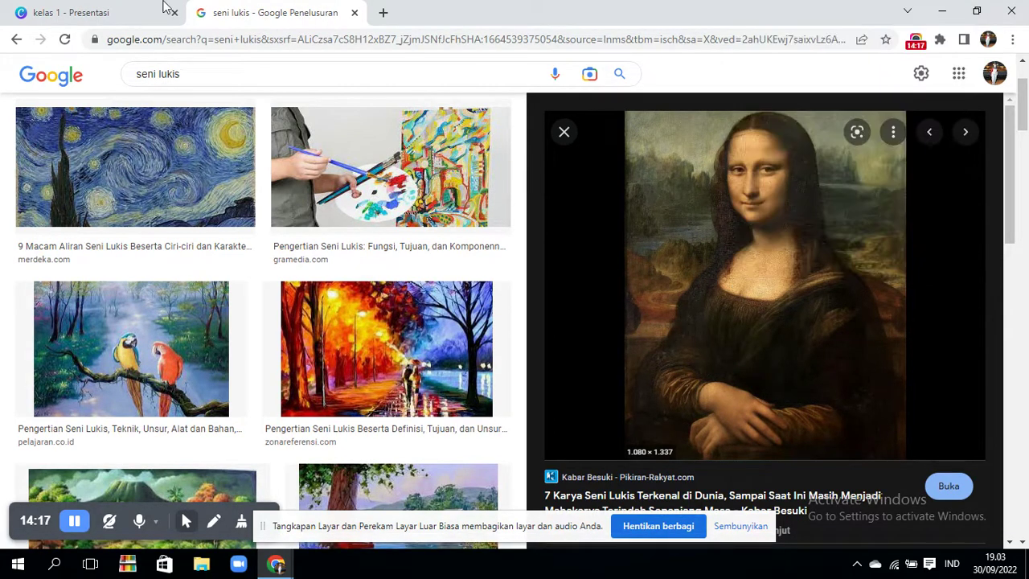
pyautogui.click(129, 10)
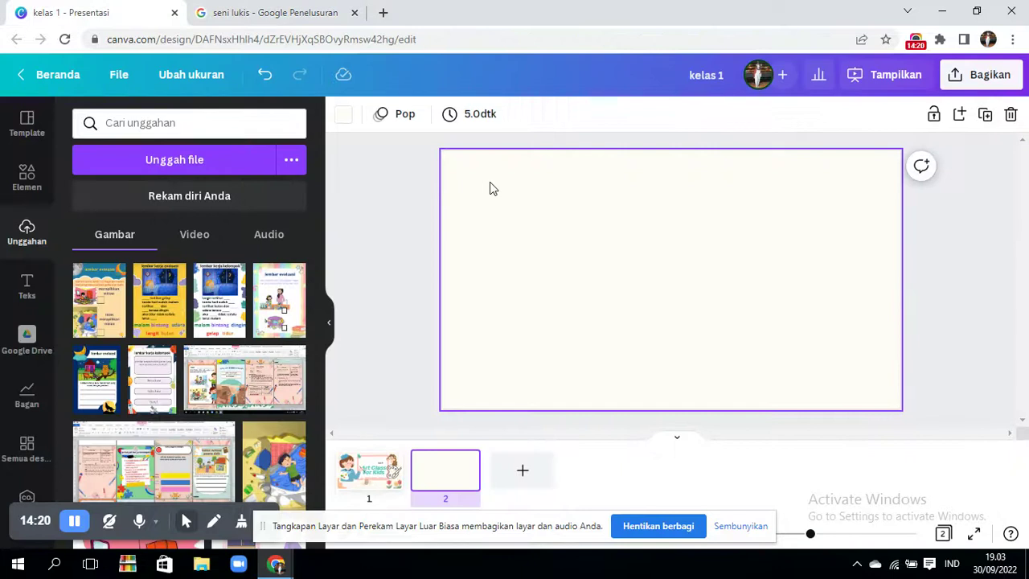
# - Paste the Mona Lisa onto page 2 and enlarge it to full slide height
pyautogui.rightClick(630, 245)
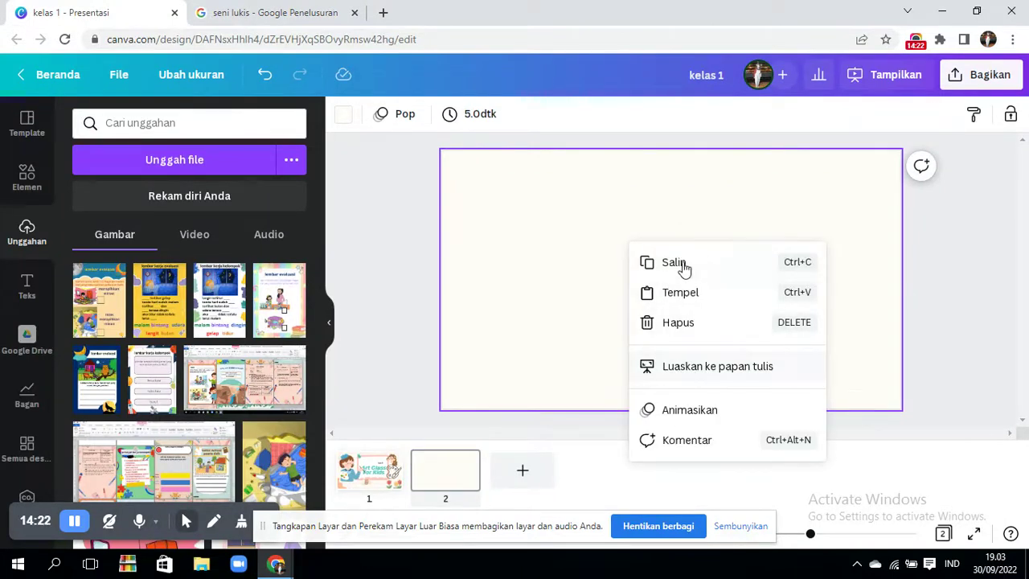
pyautogui.click(686, 292)
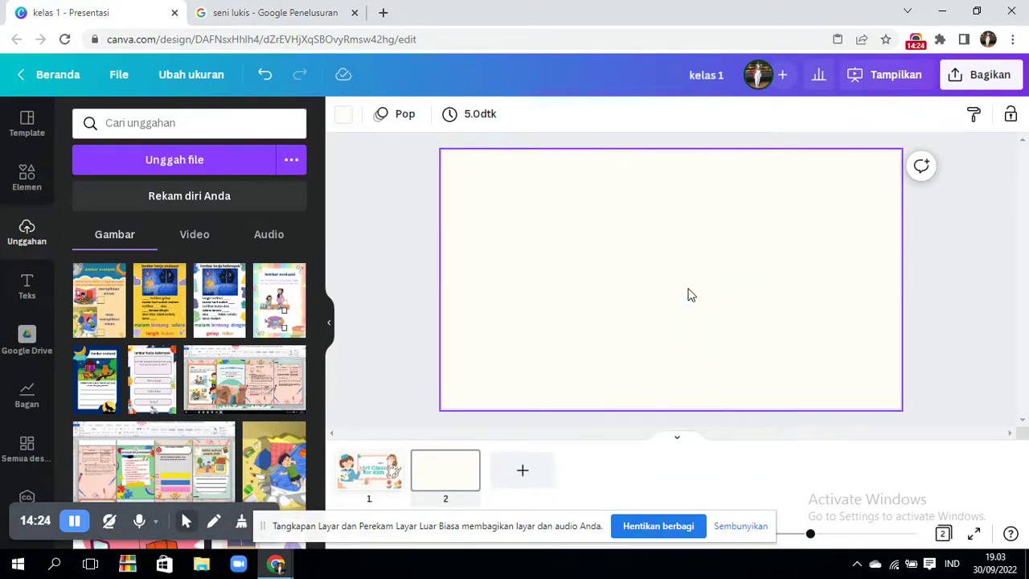
pyautogui.moveTo(688, 295); pyautogui.dragTo(655, 249)
pyautogui.moveTo(704, 324); pyautogui.dragTo(771, 396)
# - Deselect the painting and return to the Art Class For Kids title slide
pyautogui.click(328, 209)
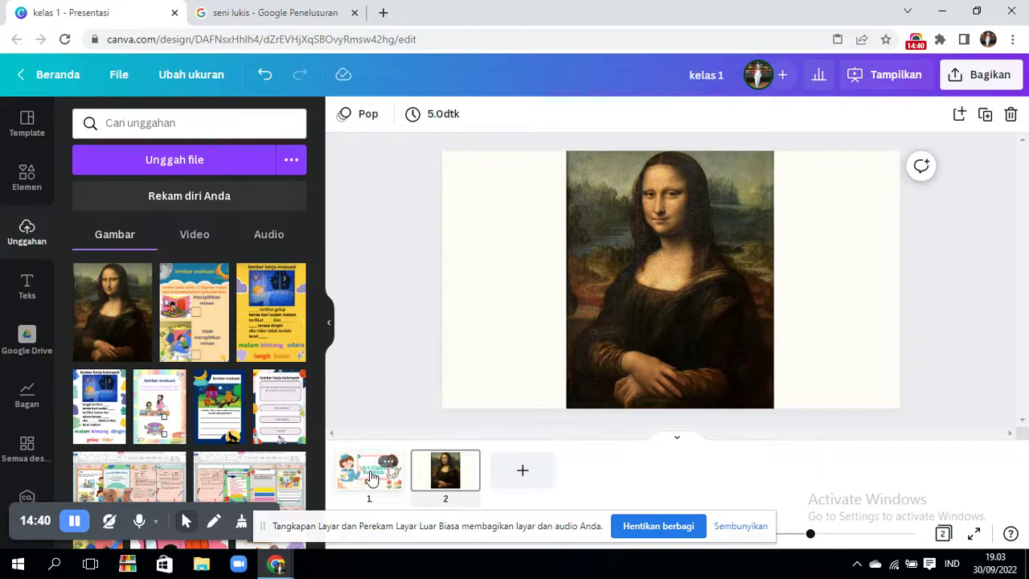
pyautogui.click(372, 478)
pyautogui.click(511, 309)
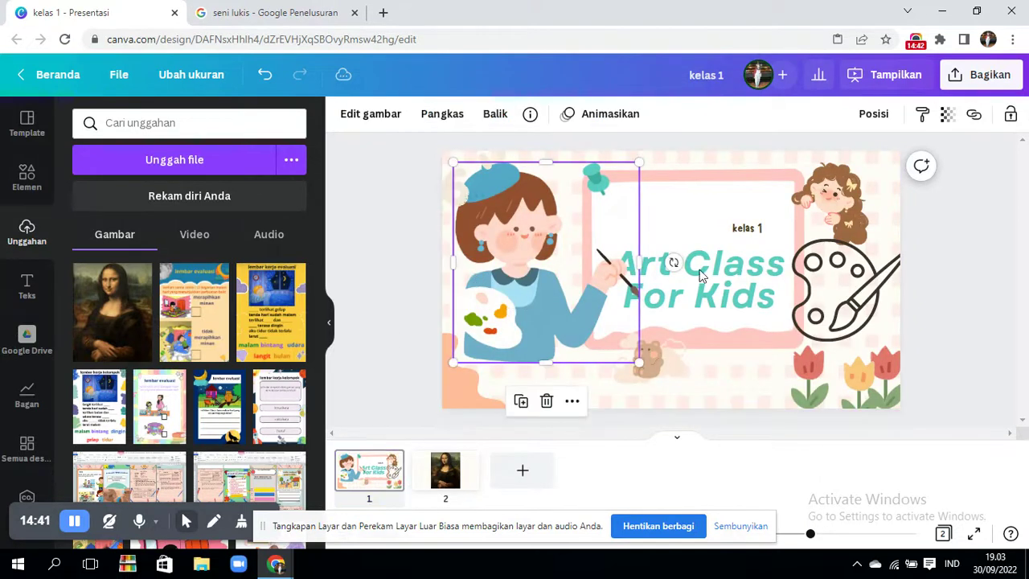
# - Copy the tulip illustration from the title slide
pyautogui.click(819, 368)
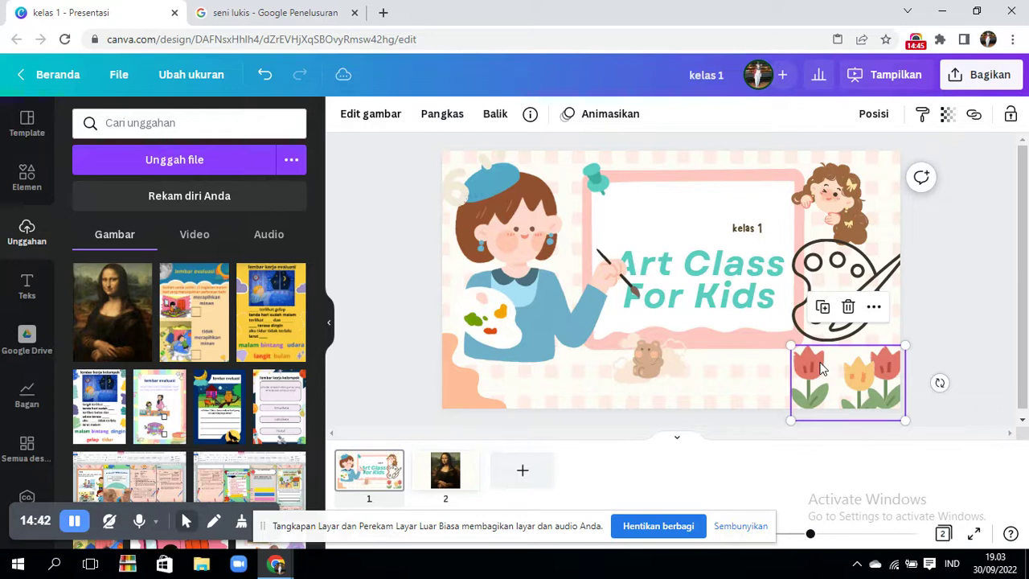
pyautogui.rightClick(822, 368)
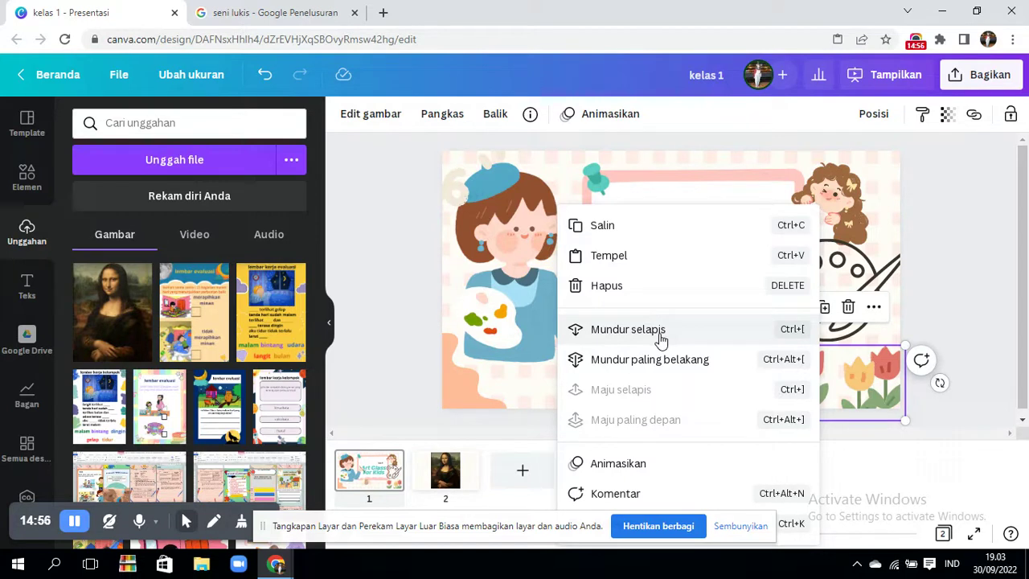
pyautogui.click(649, 226)
# - Paste the tulips onto the Mona Lisa slide, placing them to the painting's right
pyautogui.click(465, 463)
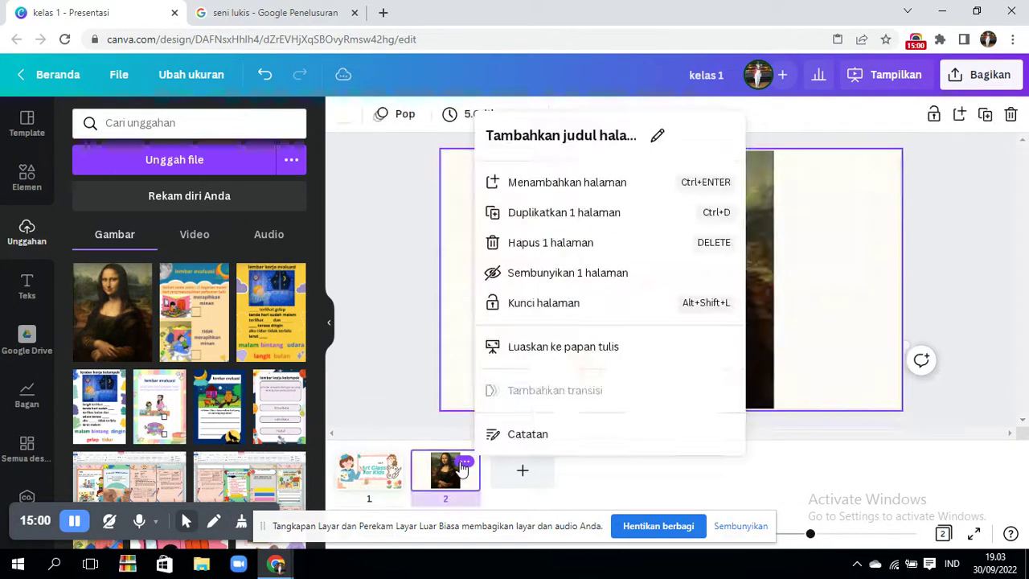
pyautogui.click(421, 298)
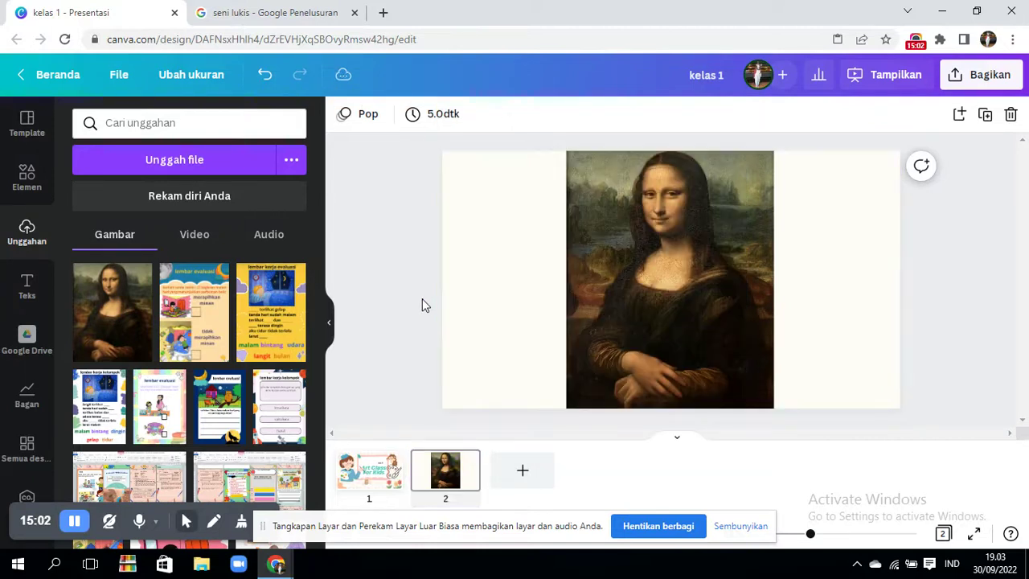
pyautogui.rightClick(500, 308)
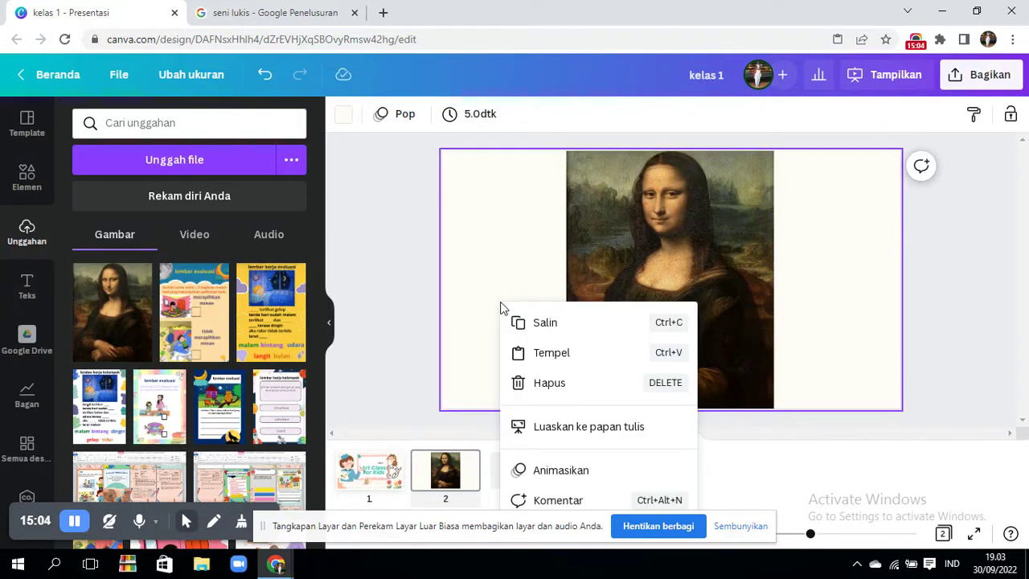
pyautogui.click(529, 352)
pyautogui.moveTo(826, 393); pyautogui.dragTo(819, 381)
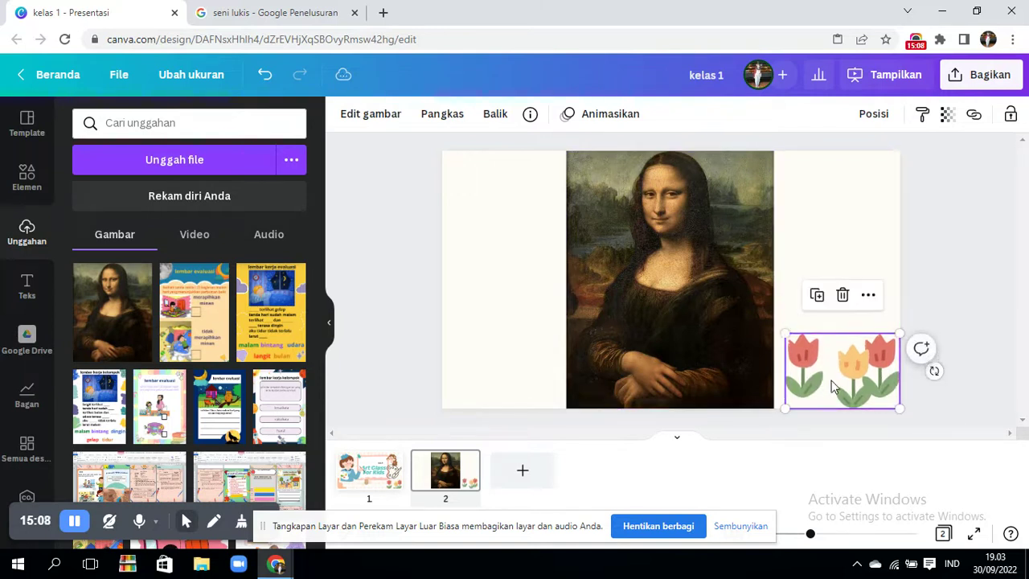
pyautogui.click(943, 403)
pyautogui.click(375, 485)
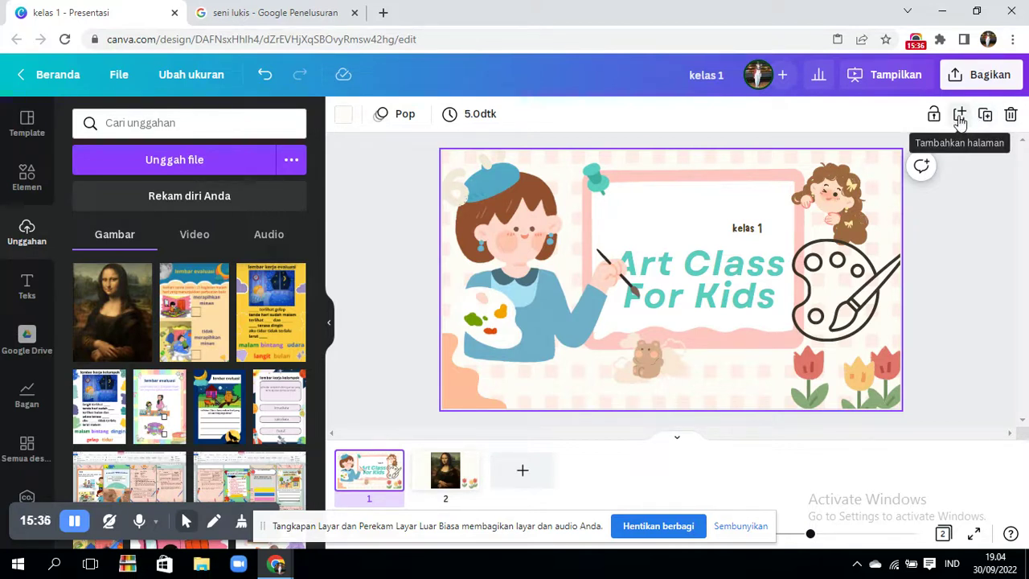
# - Insert a blank page after the title slide and duplicate the title slide as page 2
pyautogui.click(959, 114)
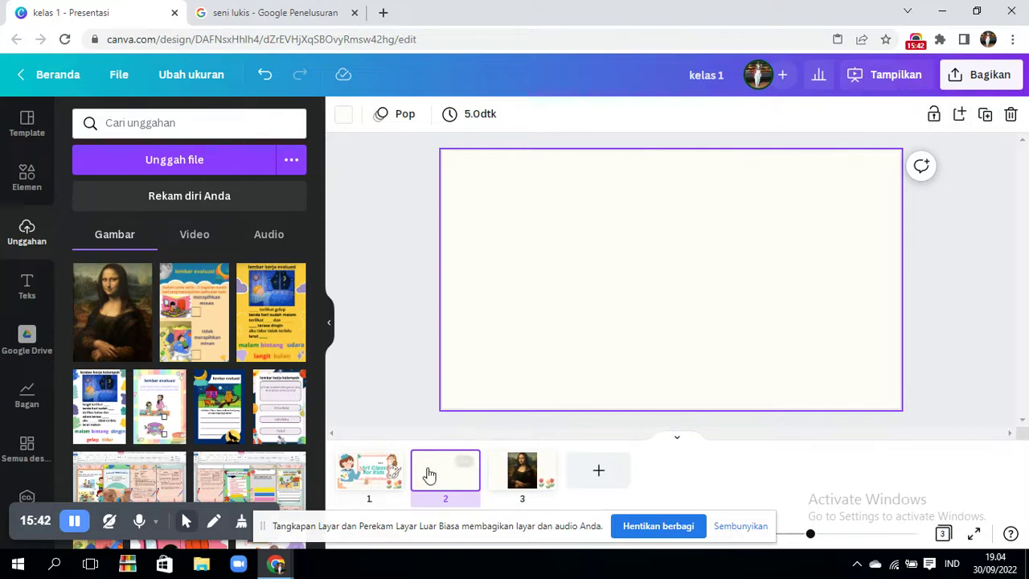
pyautogui.click(388, 480)
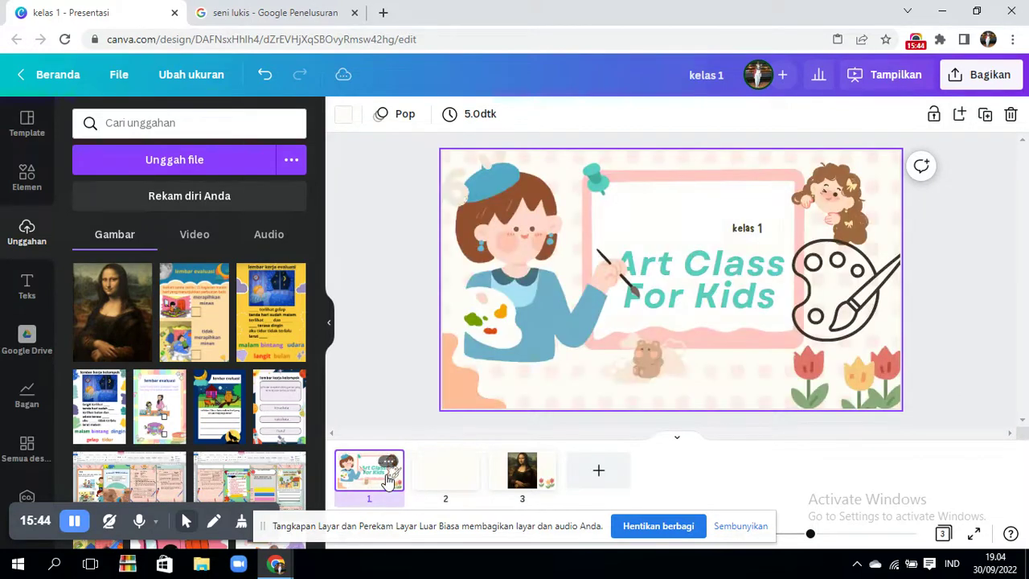
pyautogui.click(985, 117)
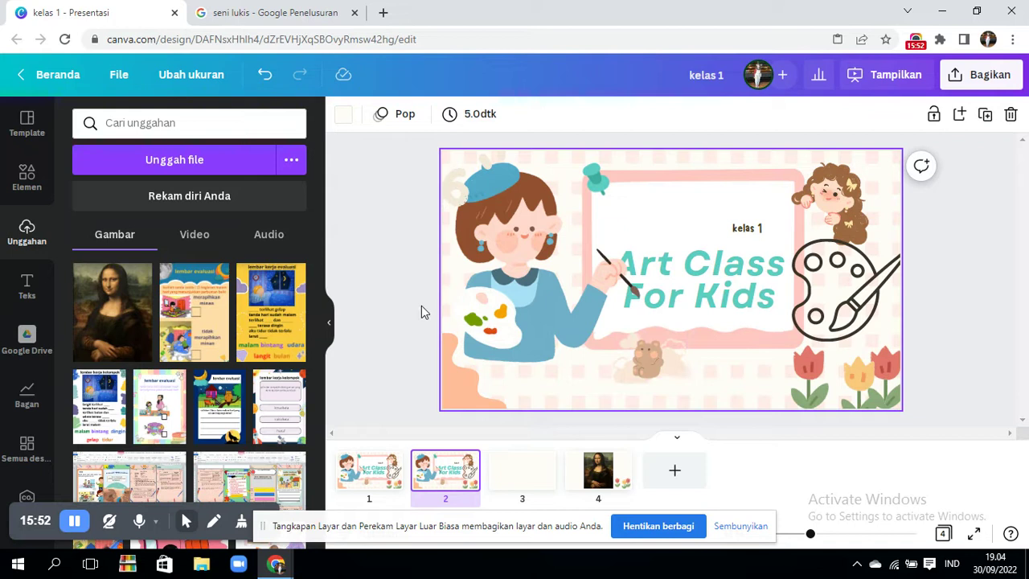
pyautogui.click(770, 291)
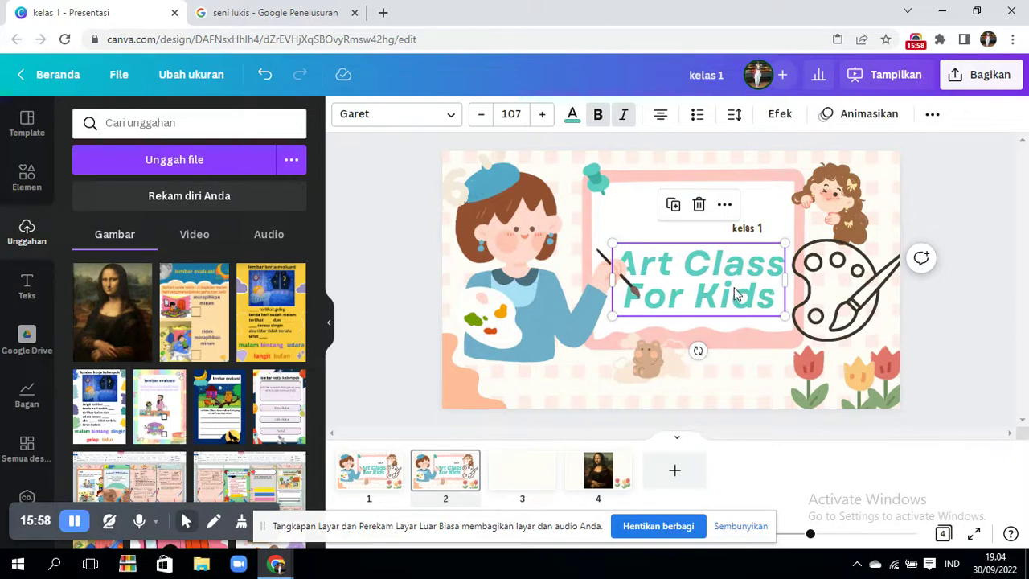
# - Replace the duplicated slide's 'Art Class For Kids' title with 'seni lukis'
pyautogui.doubleClick(773, 294)
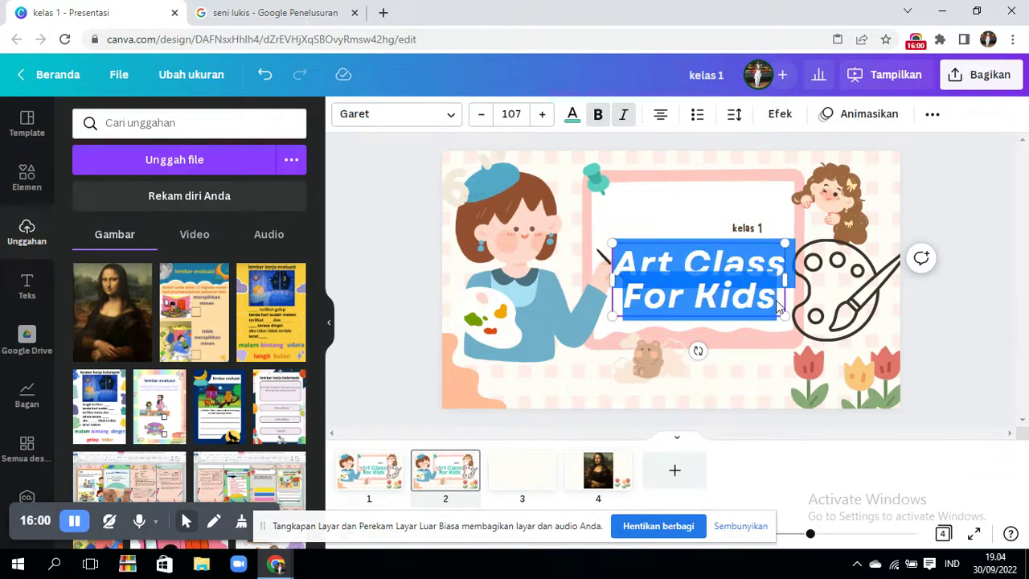
pyautogui.press('BackSpace')
pyautogui.write('seni')
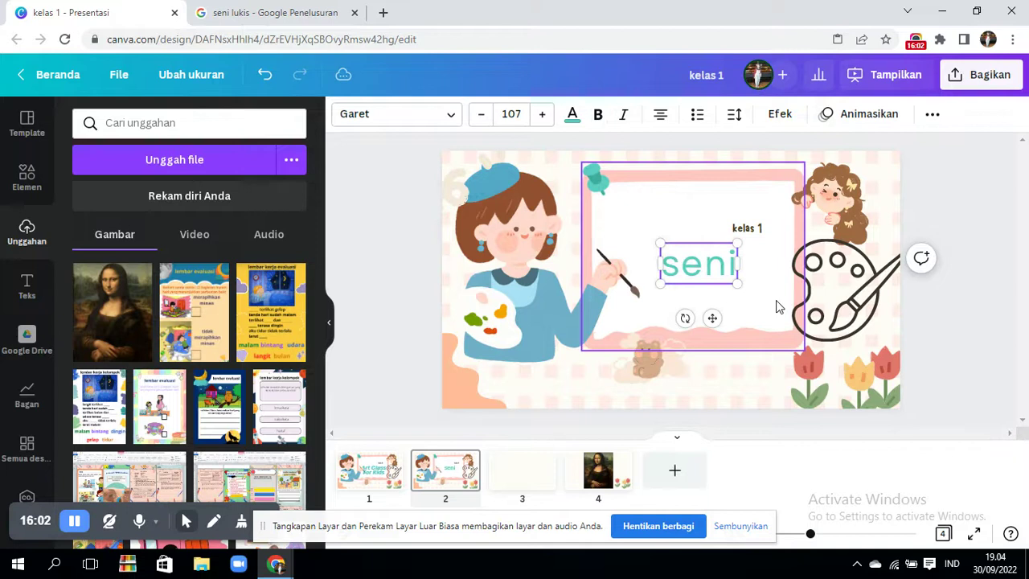
pyautogui.write(' lukis')
pyautogui.click(924, 312)
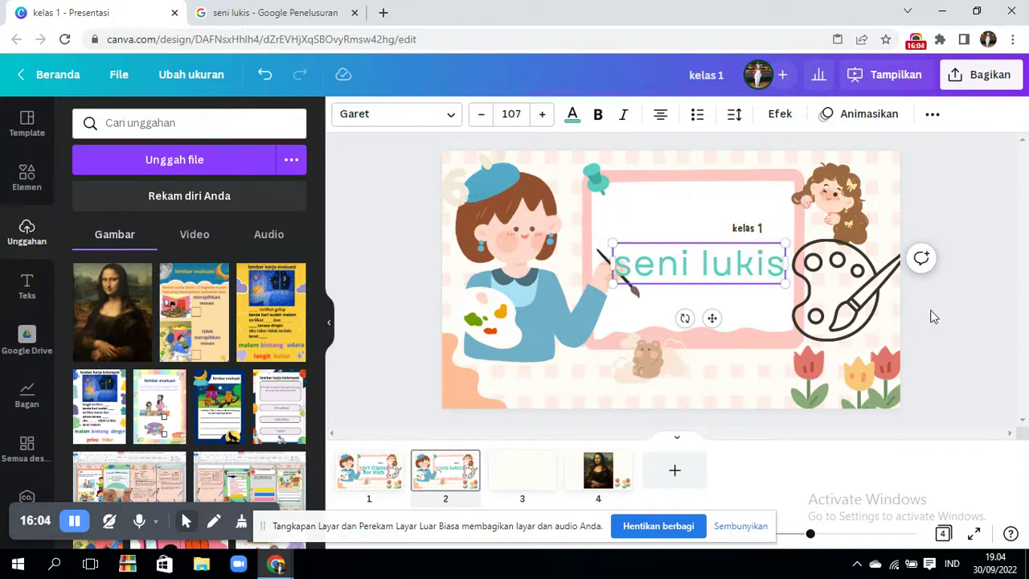
pyautogui.click(392, 474)
pyautogui.press('Right')
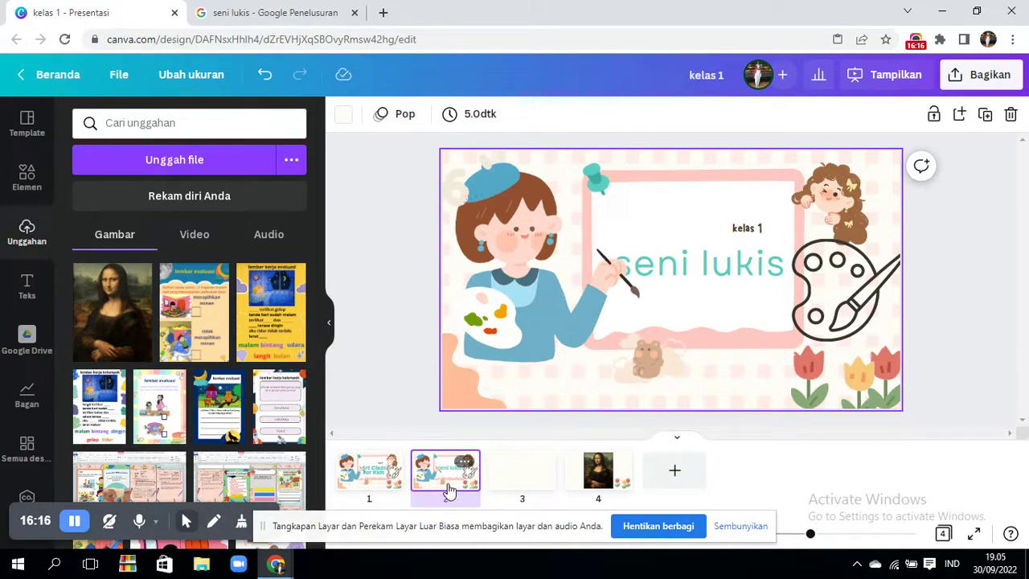
# - Move the seni lukis slide to page 4 and open the uploaded videos on blank page 2
pyautogui.moveTo(449, 490); pyautogui.dragTo(659, 482)
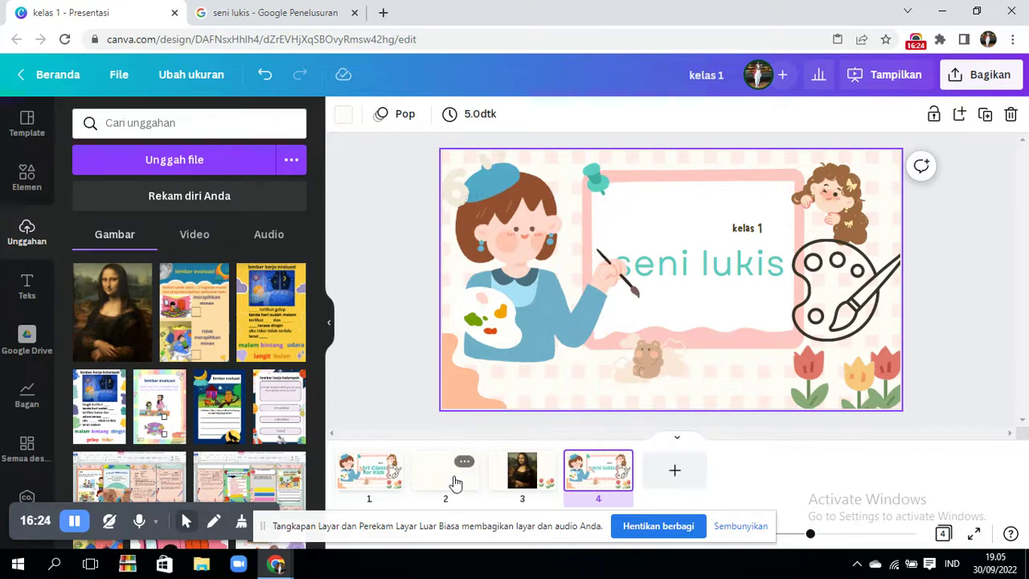
pyautogui.click(455, 482)
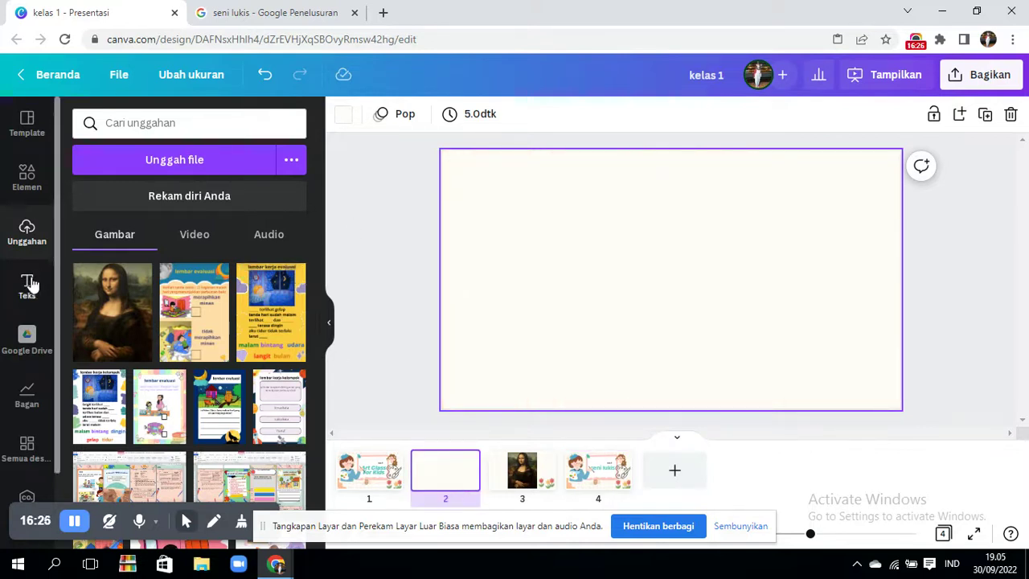
pyautogui.click(190, 241)
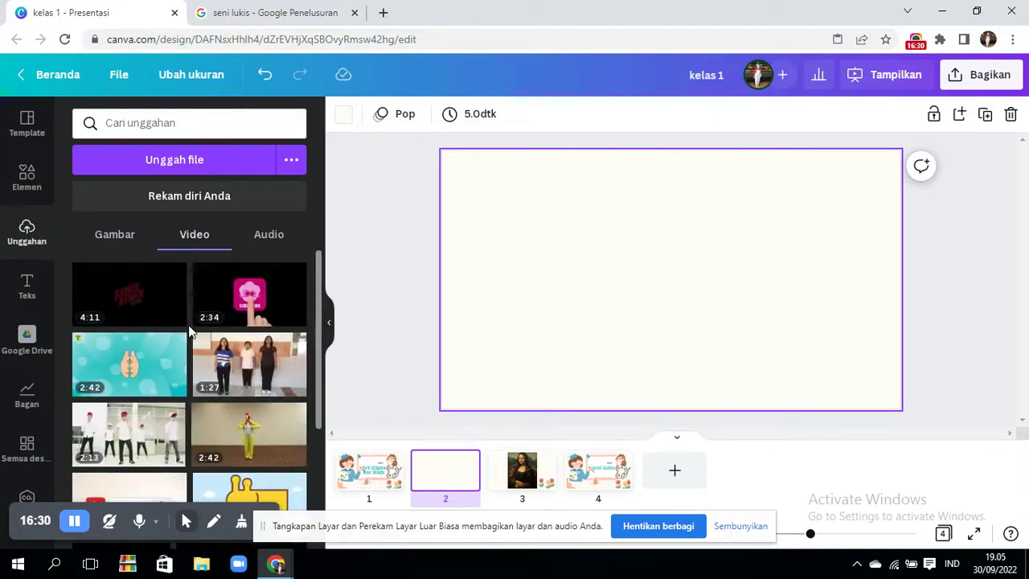
# - Add the 4:11 video to page 2, delete it, and list the upload sources
pyautogui.click(122, 296)
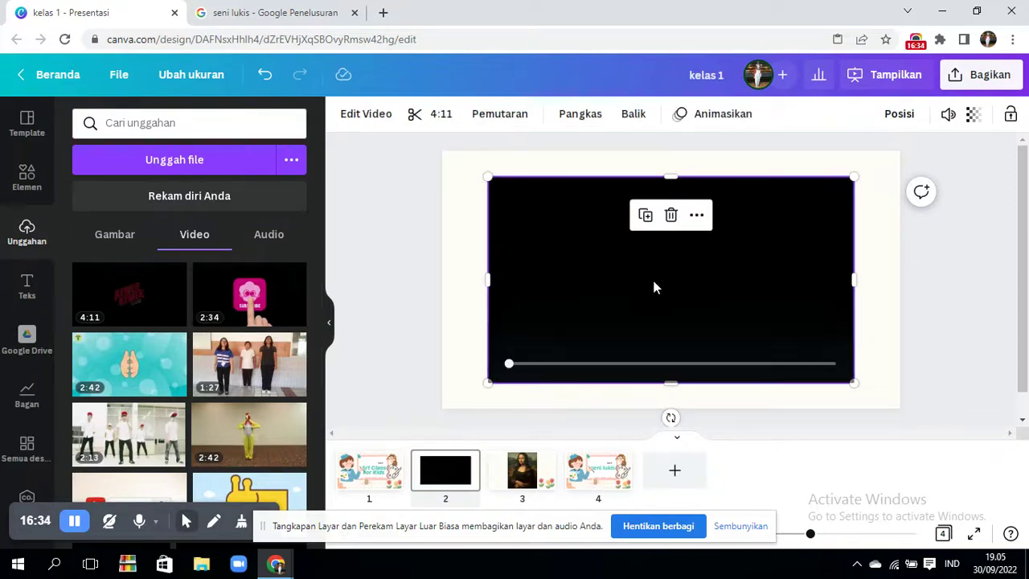
pyautogui.press('Delete')
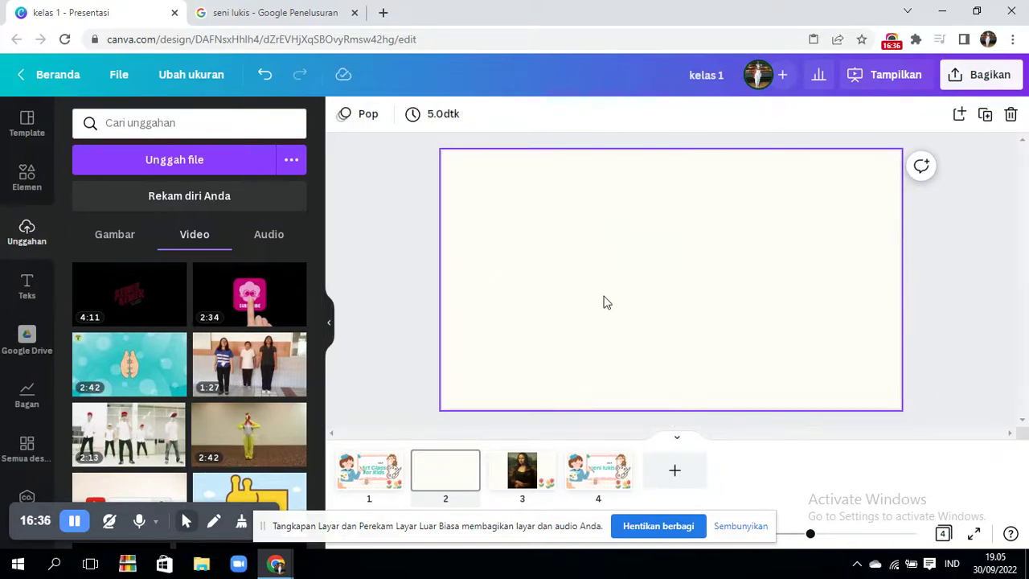
pyautogui.click(292, 165)
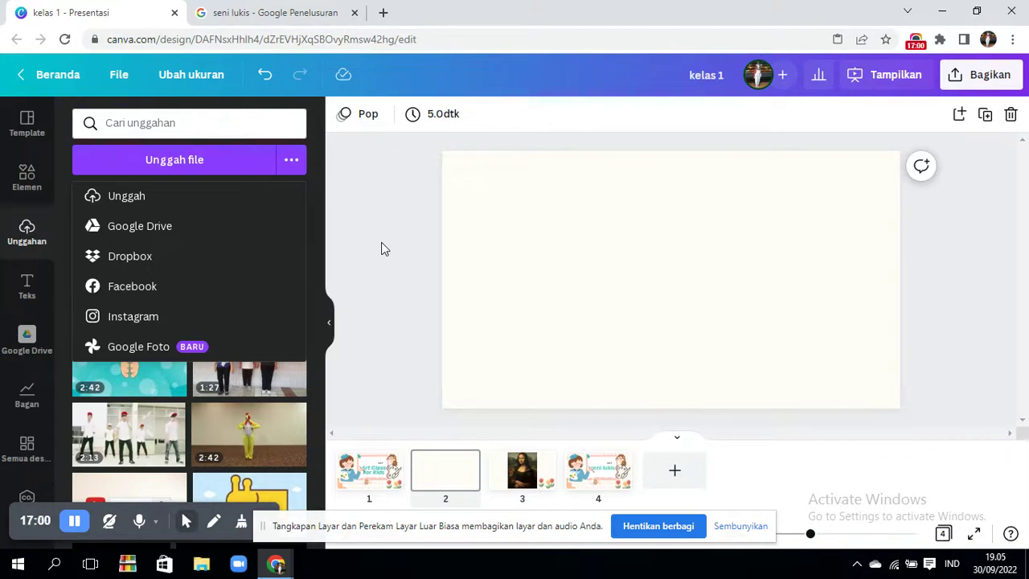
# - Dismiss the upload-from-computer file picker without uploading anything
pyautogui.click(382, 248)
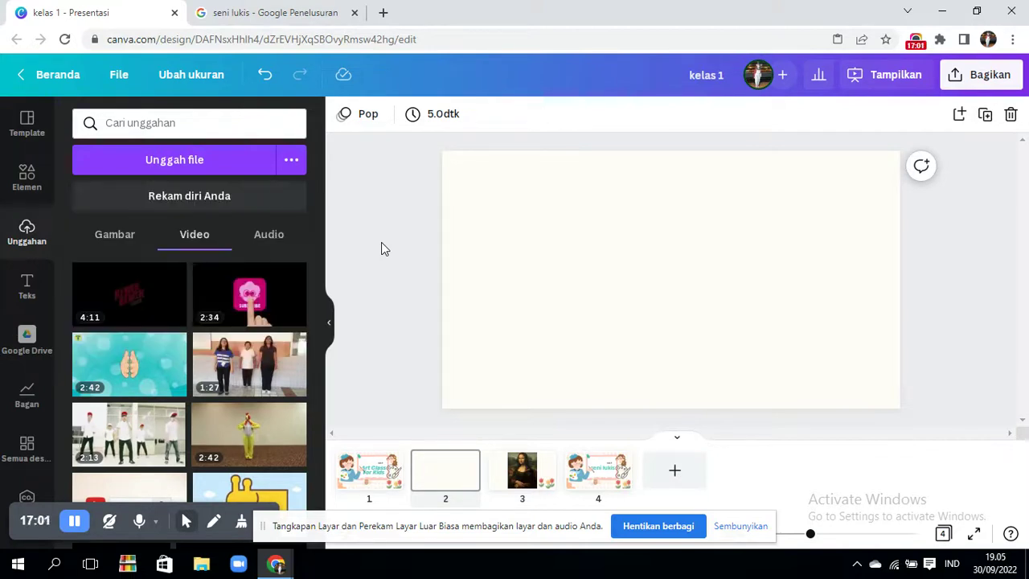
pyautogui.click(291, 169)
pyautogui.click(241, 198)
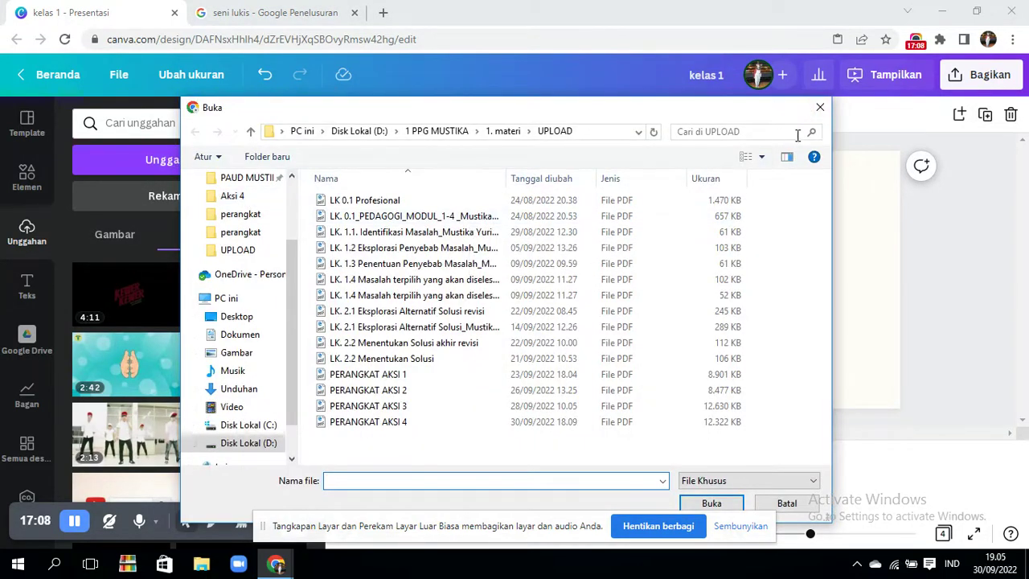
pyautogui.click(819, 107)
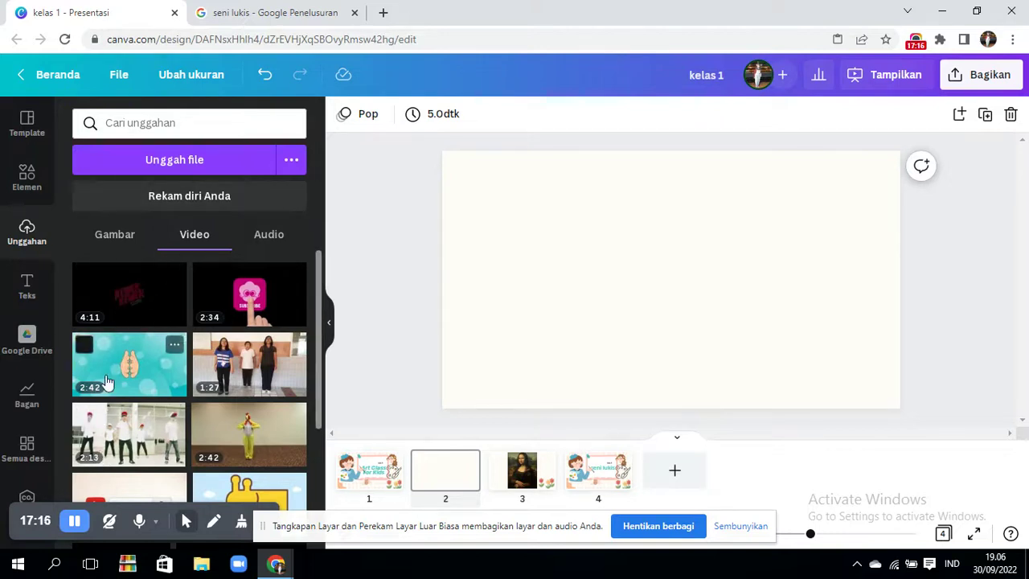
# - Put the 4:11 uploaded video on slide 2, preview it, and add a blank fifth slide
pyautogui.click(146, 306)
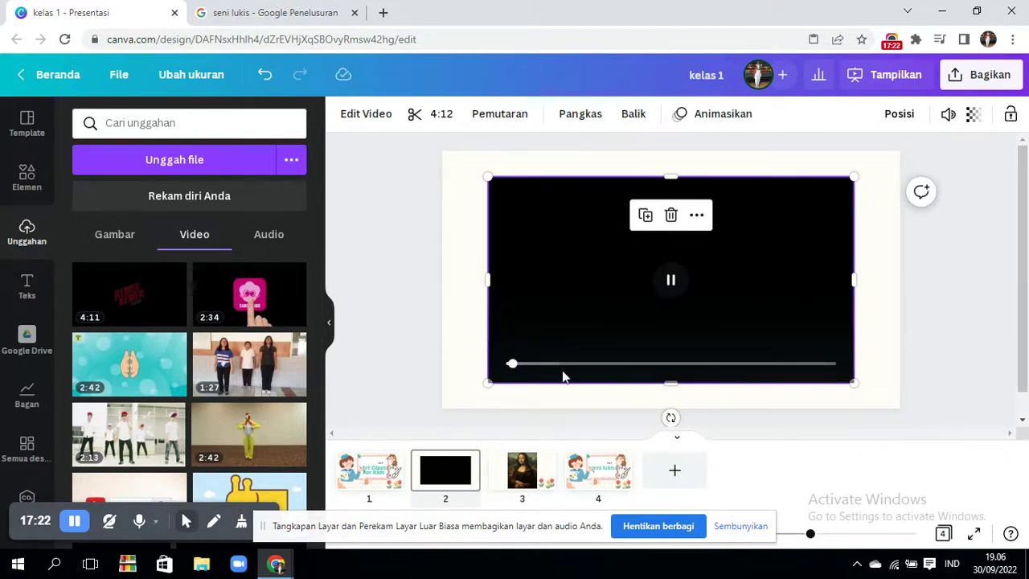
pyautogui.click(537, 363)
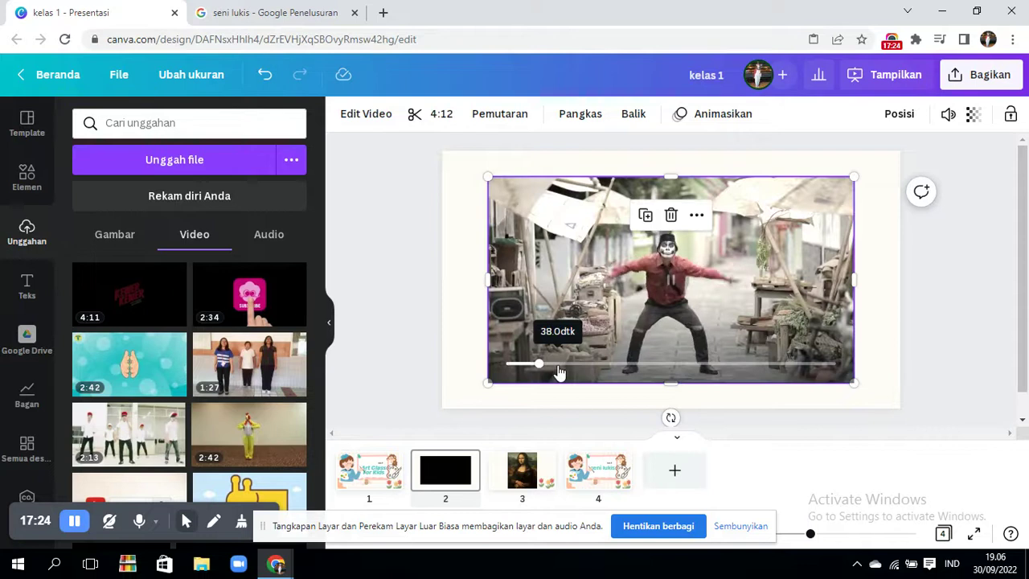
pyautogui.click(573, 232)
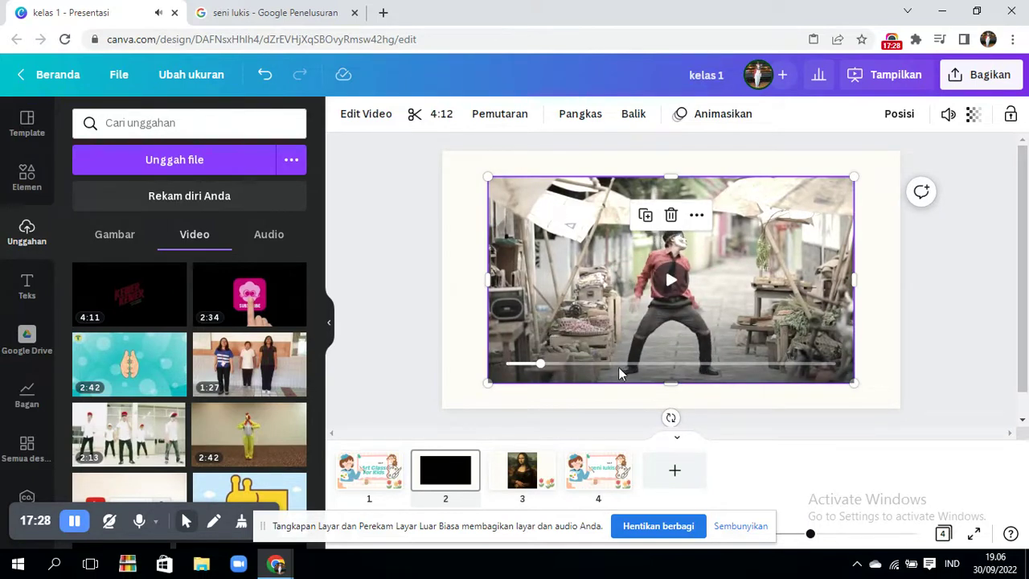
pyautogui.click(662, 483)
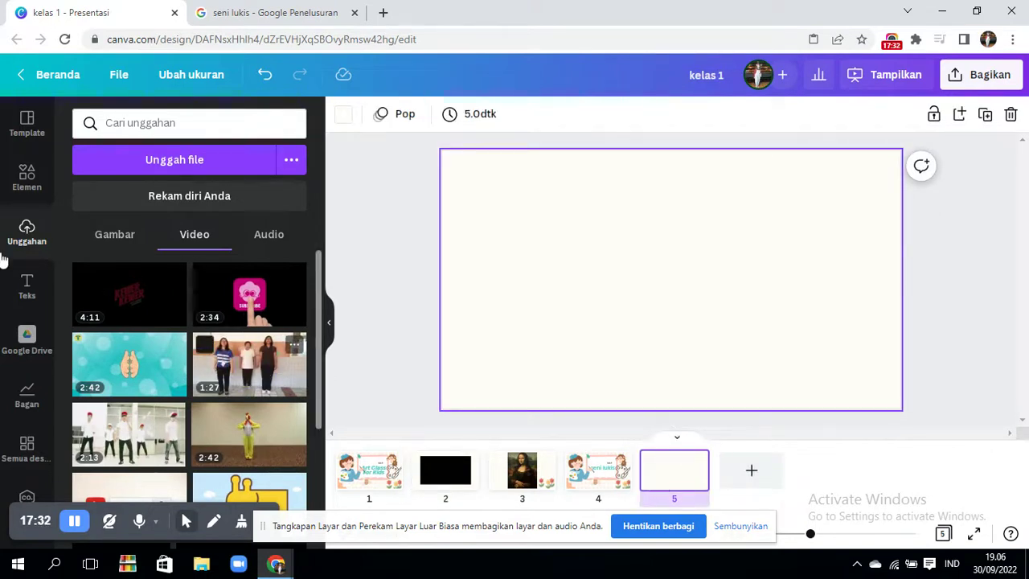
# - Add a 'Teks paragraf Anda' paragraph text box to slide 5 and shrink it from size 107 to 81
pyautogui.click(37, 286)
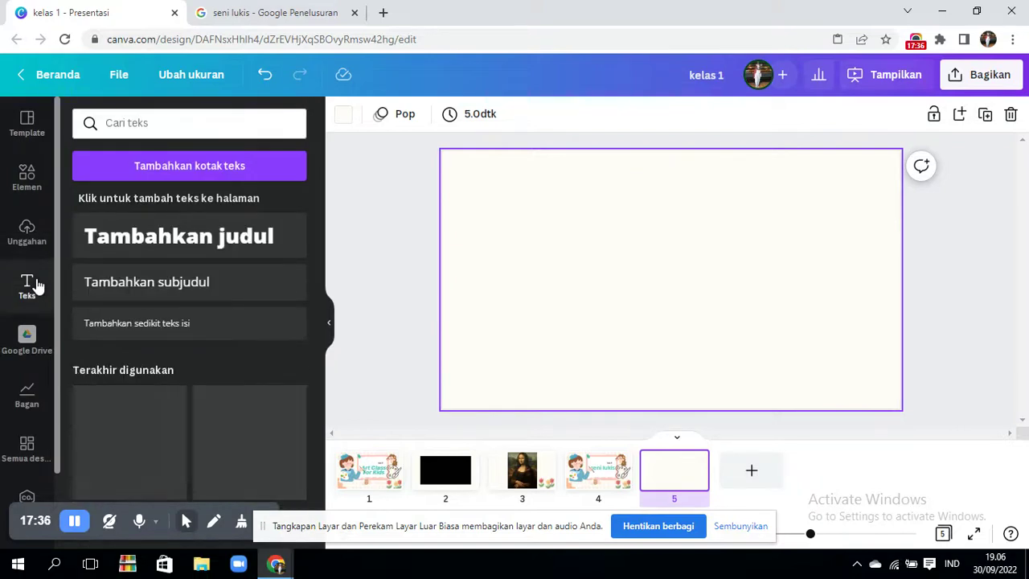
pyautogui.click(213, 169)
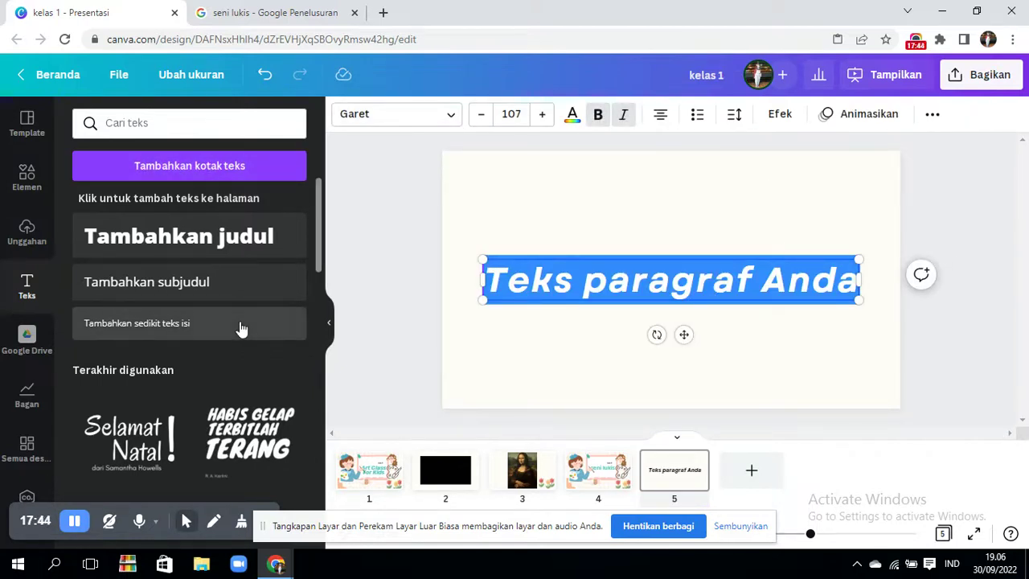
pyautogui.click(624, 260)
pyautogui.moveTo(857, 299); pyautogui.dragTo(764, 312)
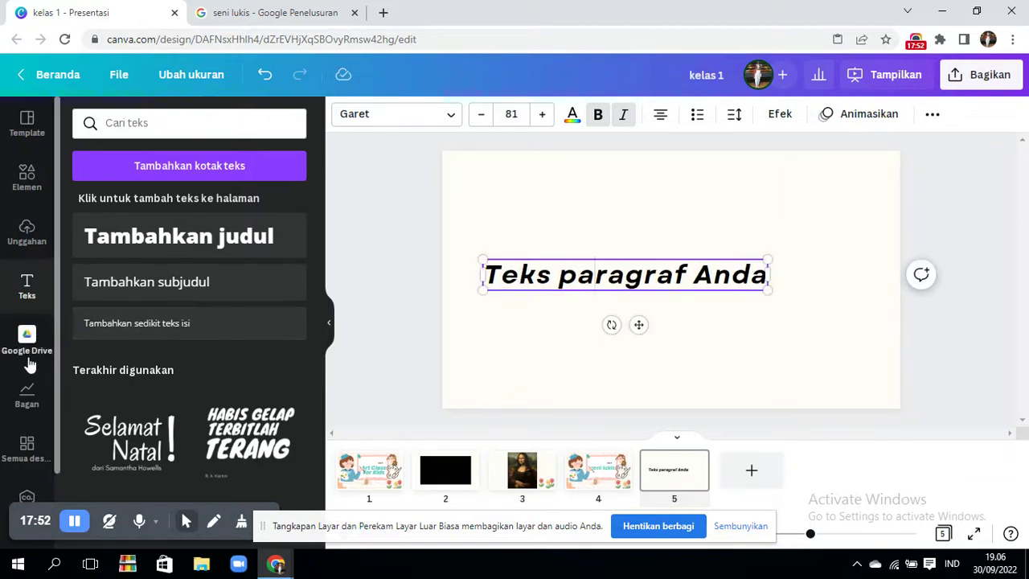
pyautogui.moveTo(56, 373); pyautogui.dragTo(56, 409)
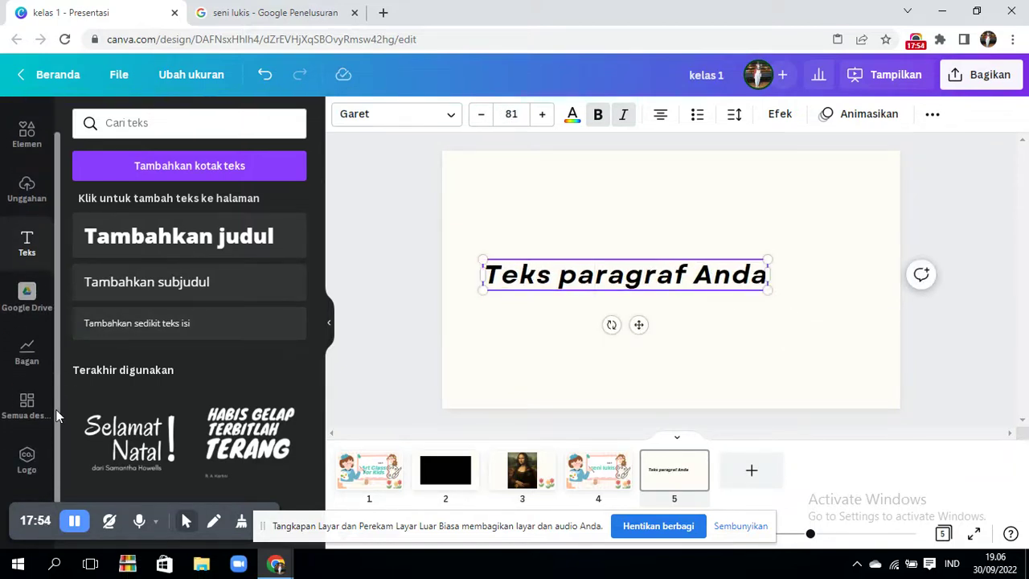
# - Show all designs, such as Kegiatan Malam Hari and kegiatan sore hari, then deselect the text box
pyautogui.click(24, 350)
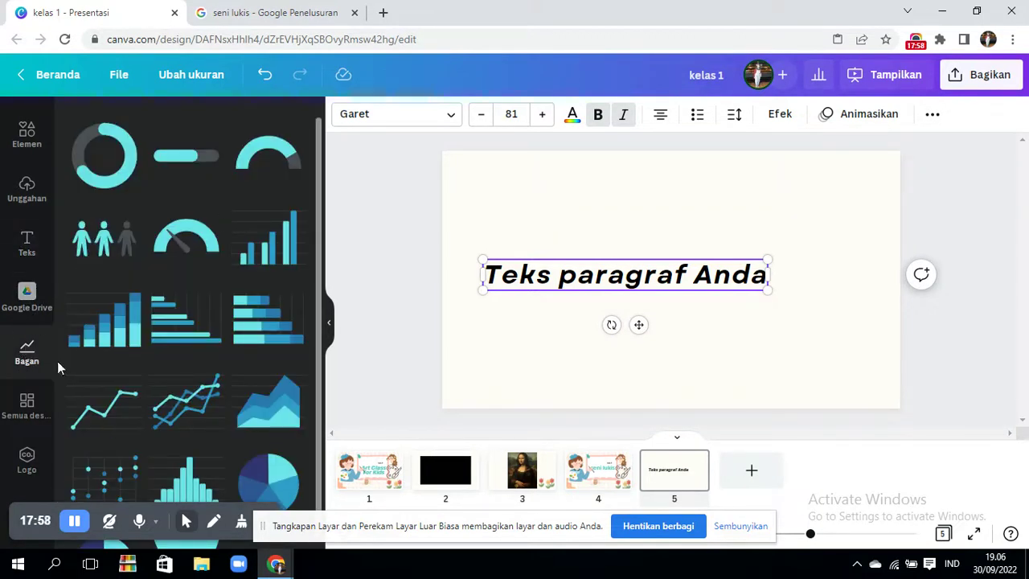
pyautogui.scroll(-1, 320, 469)
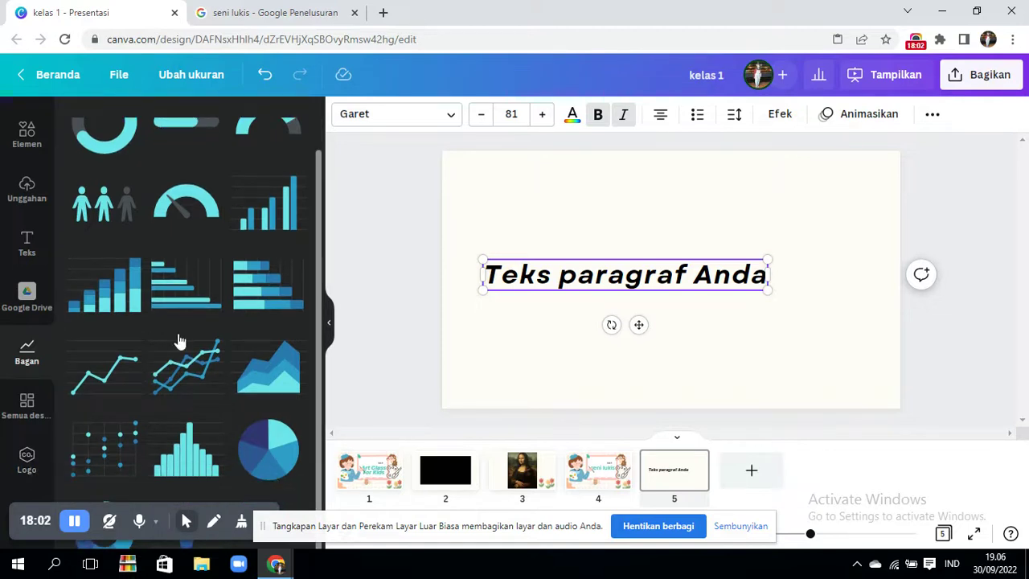
pyautogui.click(29, 406)
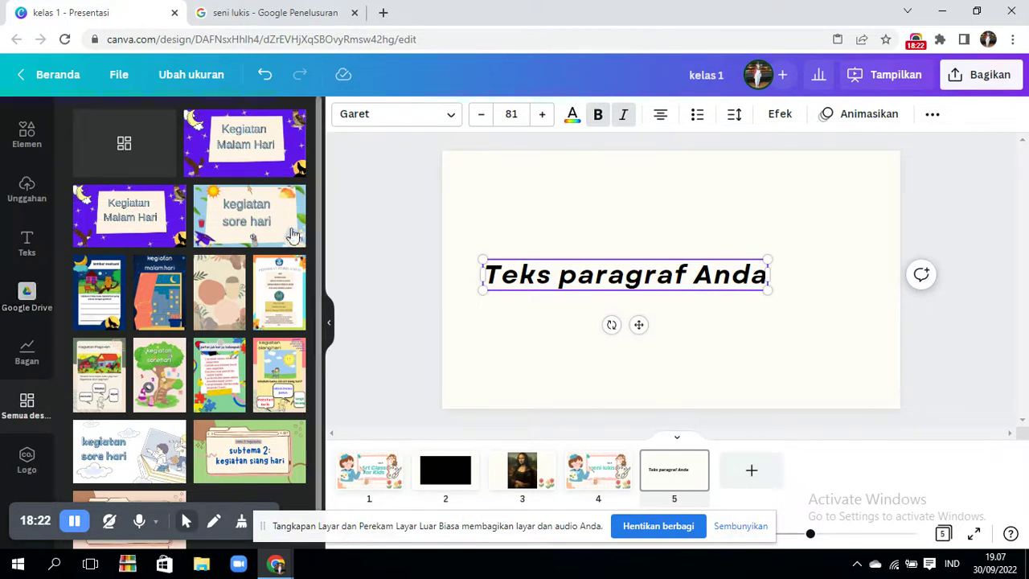
pyautogui.click(402, 248)
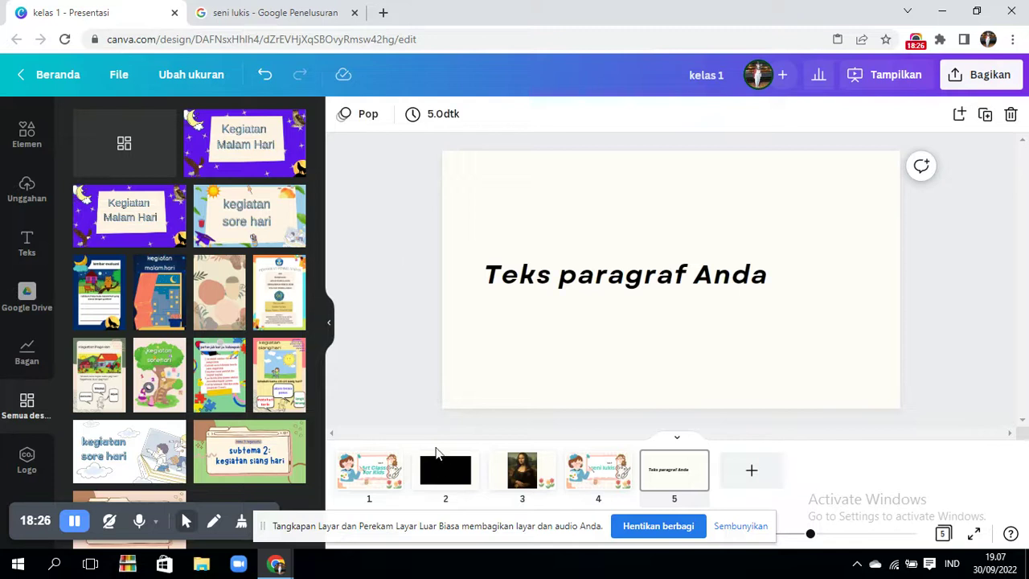
# - Lock the slide 1 Art Class For Kids cover so its elements show lock badges
pyautogui.click(381, 462)
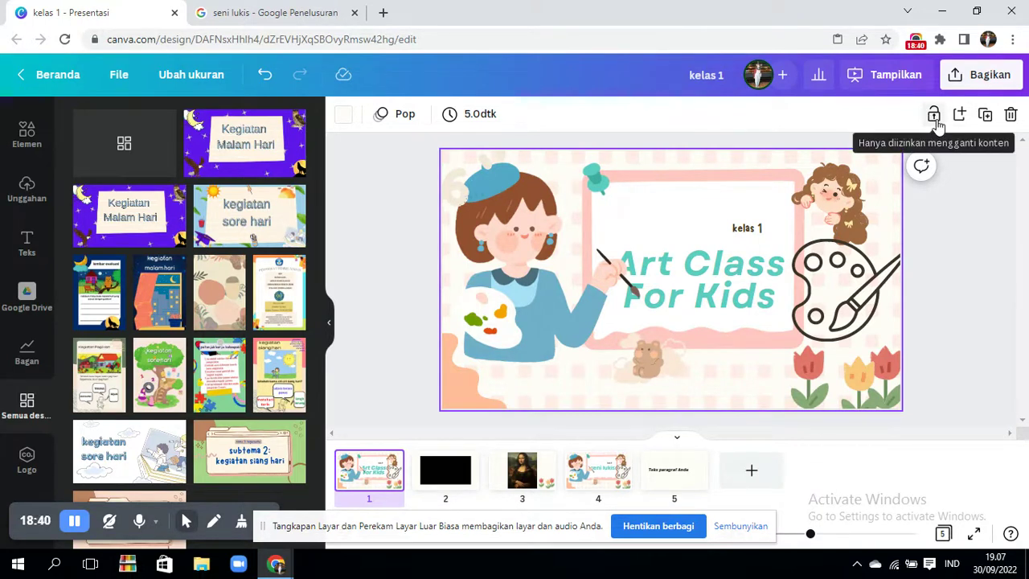
pyautogui.click(934, 115)
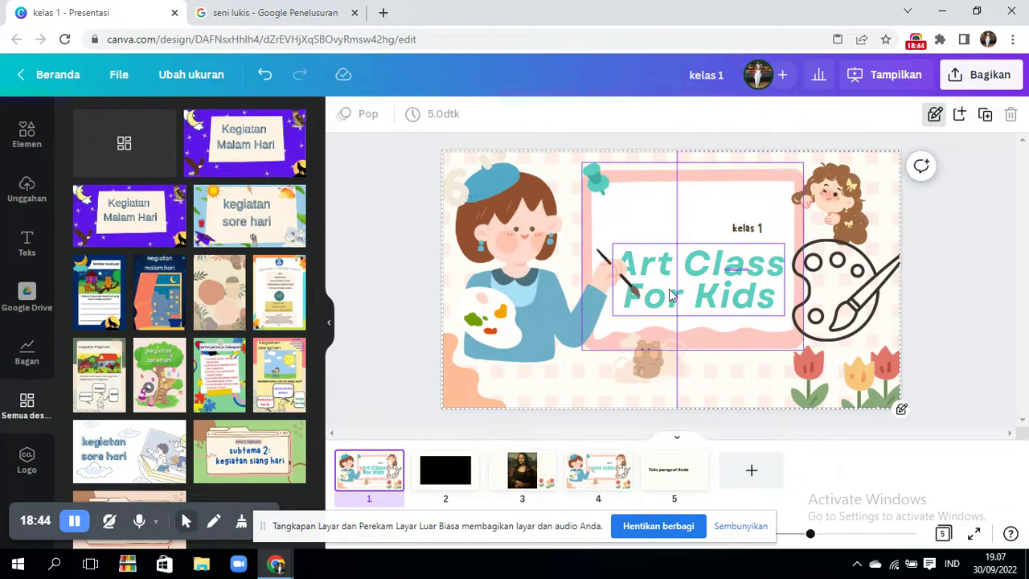
pyautogui.click(813, 299)
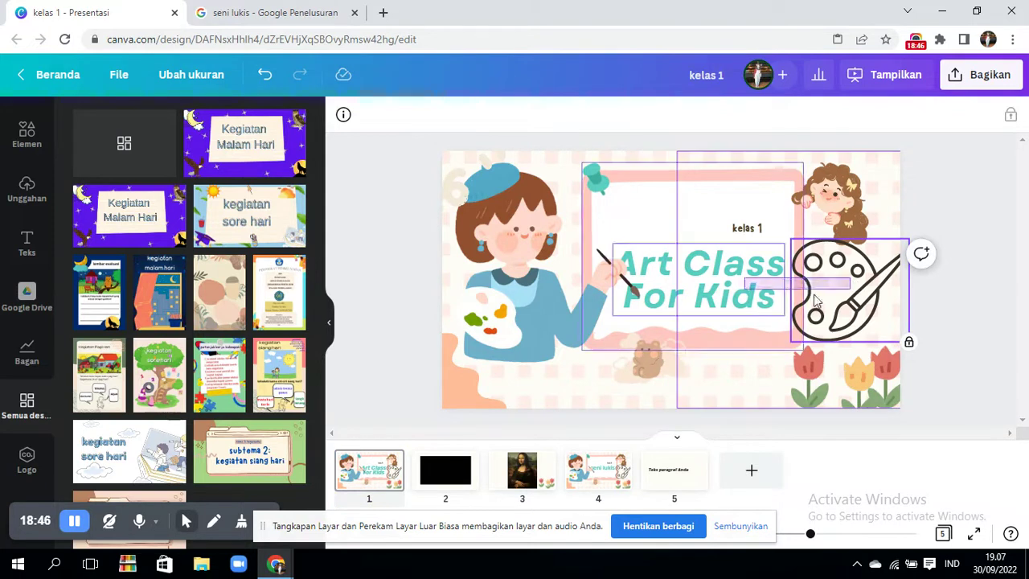
pyautogui.click(937, 244)
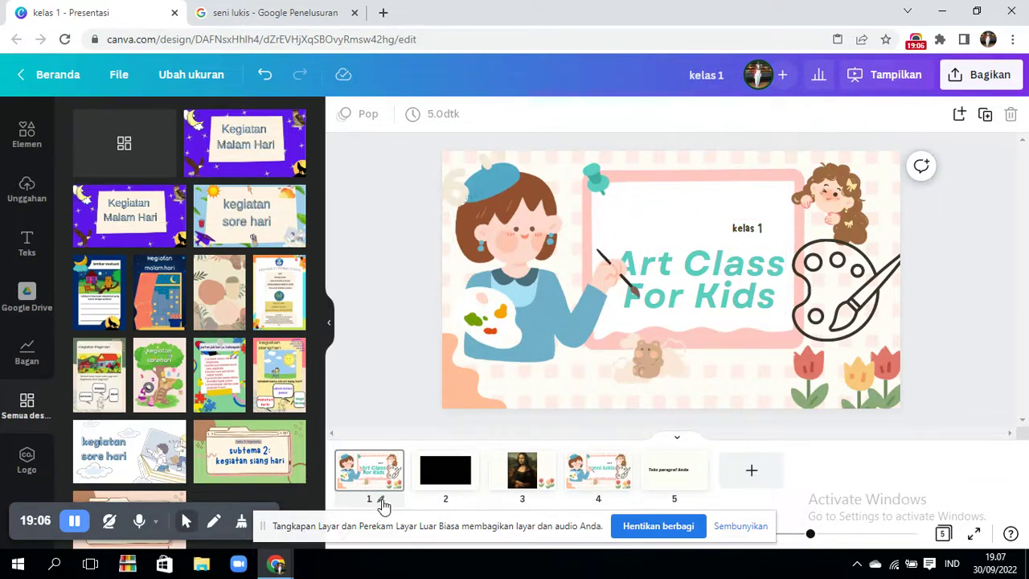
# - Title slide 1 'cover' and slide 2 'ice breaking'
pyautogui.click(381, 500)
pyautogui.write('cover')
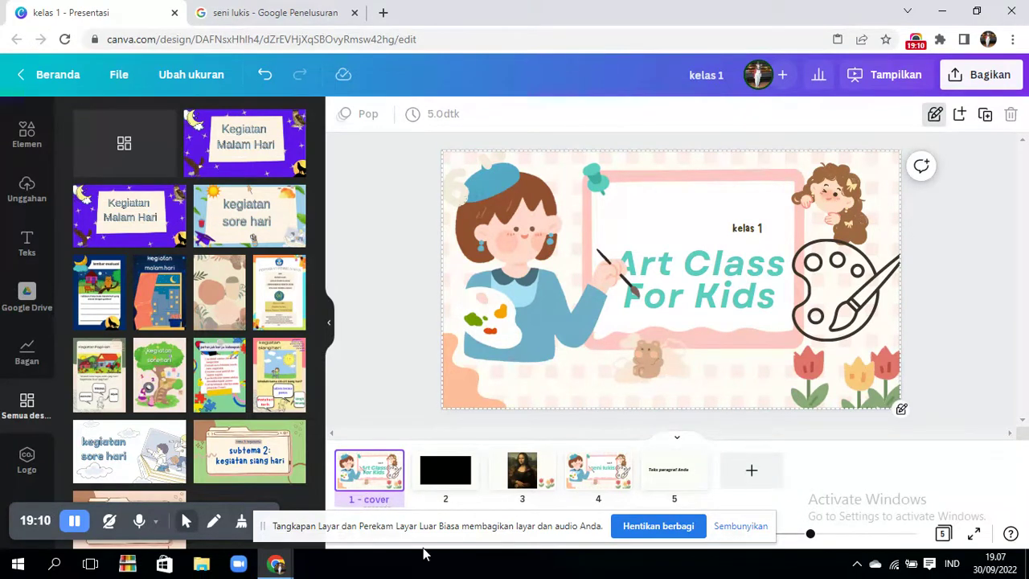
pyautogui.click(453, 499)
pyautogui.write('i')
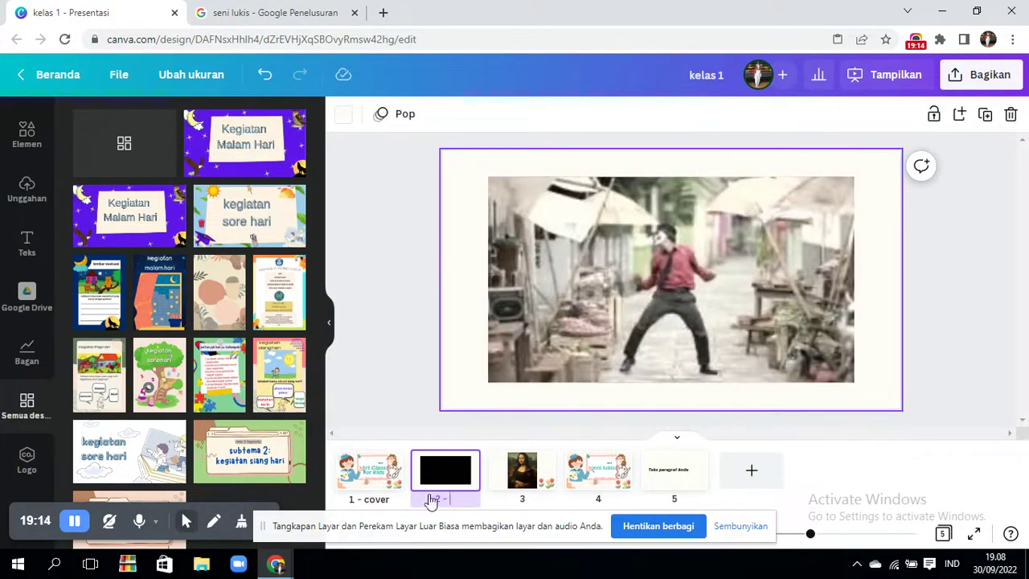
pyautogui.write('ce breakig')
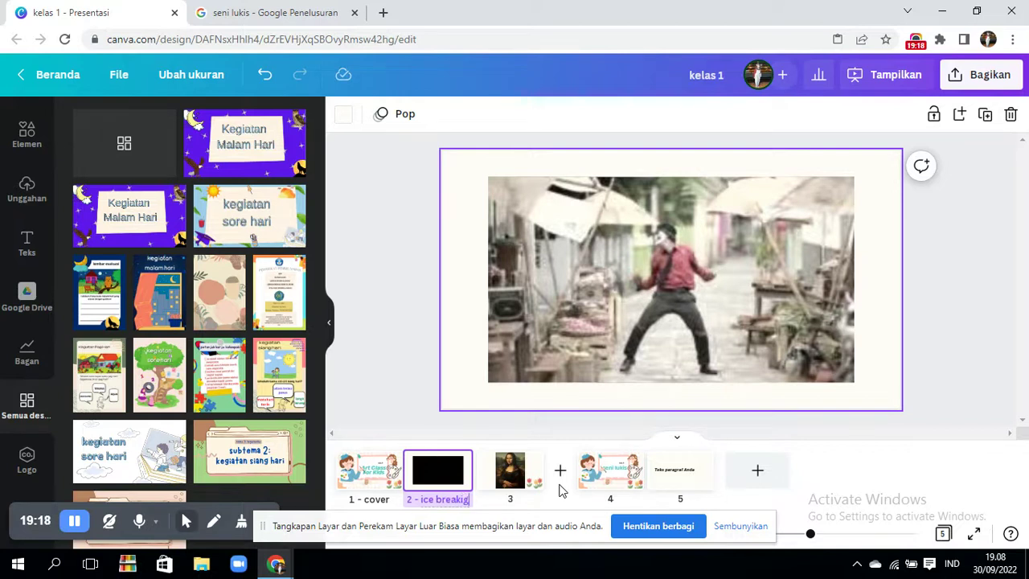
pyautogui.press('BackSpace')
pyautogui.write('ng')
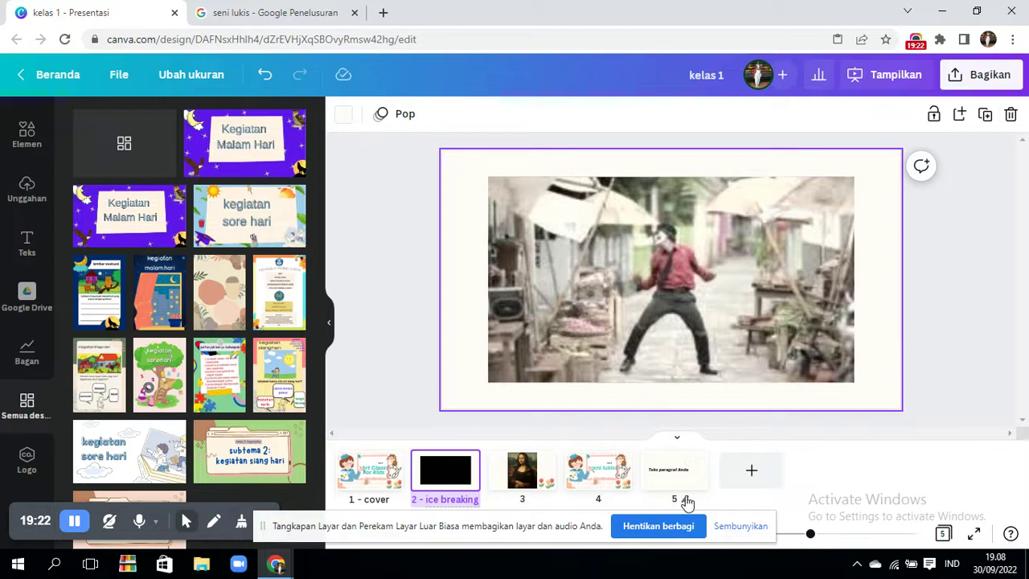
pyautogui.click(381, 474)
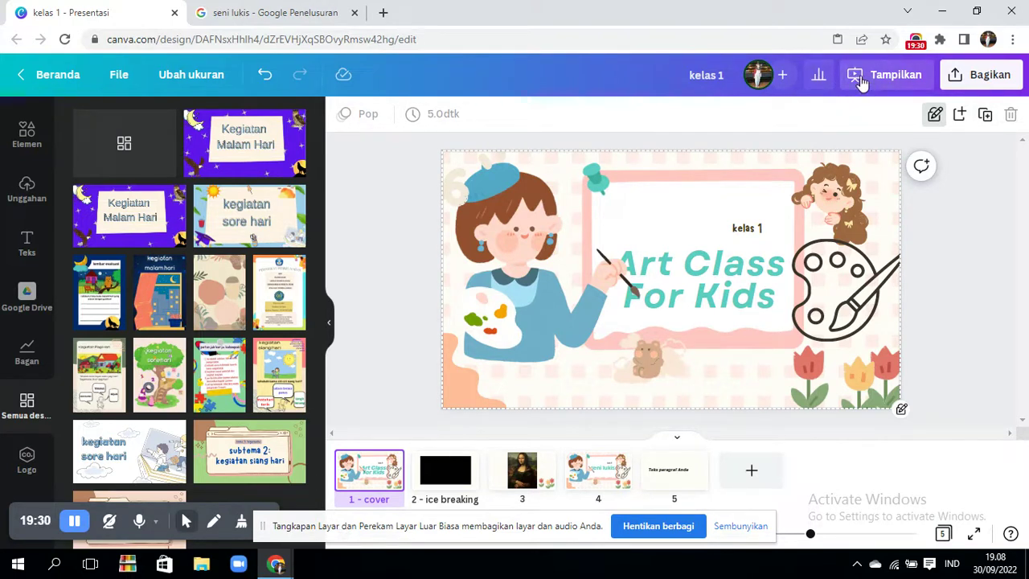
# - Play the kelas 1 slideshow full screen through all five slides, then exit with Esc
pyautogui.click(892, 78)
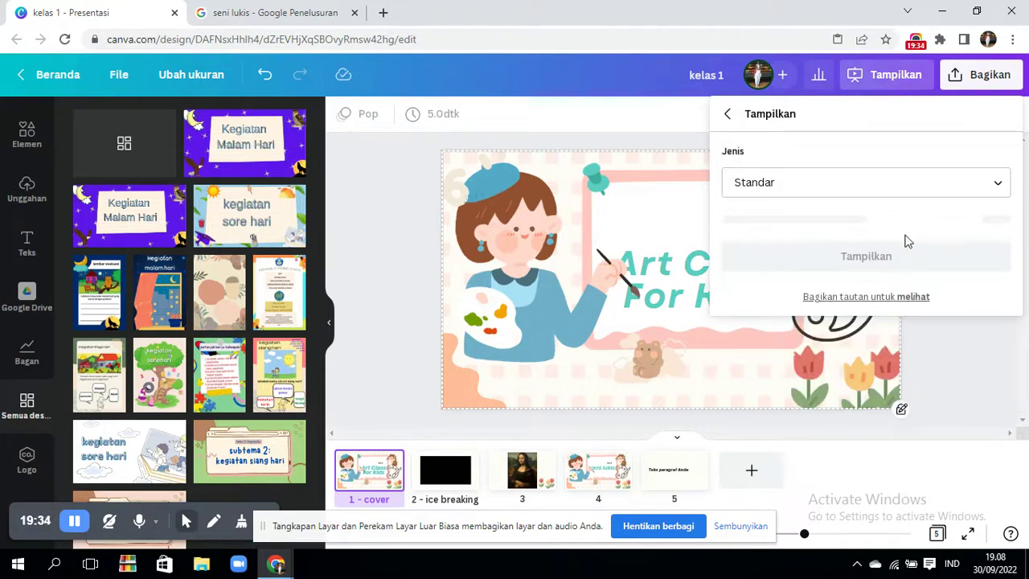
pyautogui.click(872, 221)
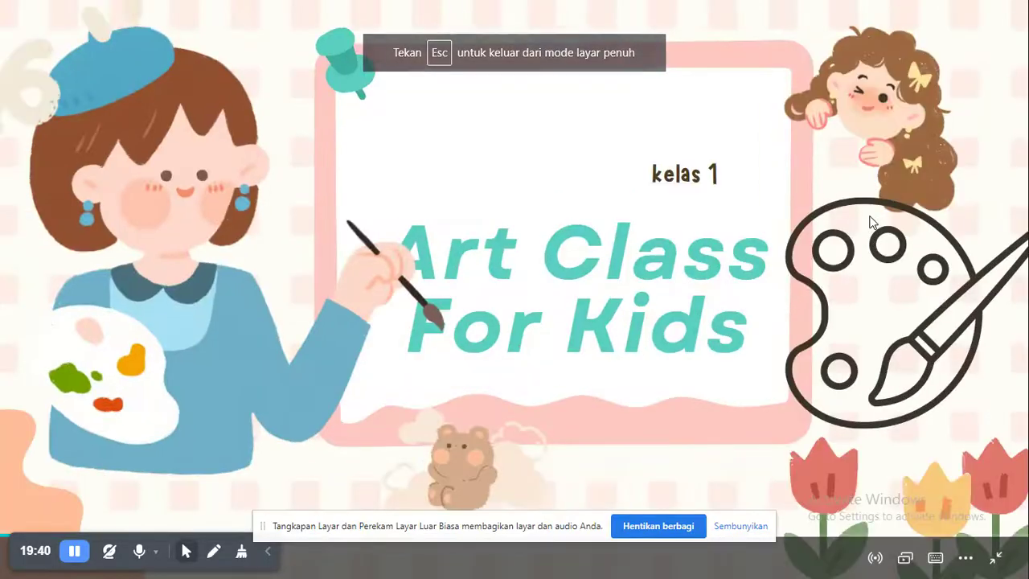
pyautogui.press('Right')
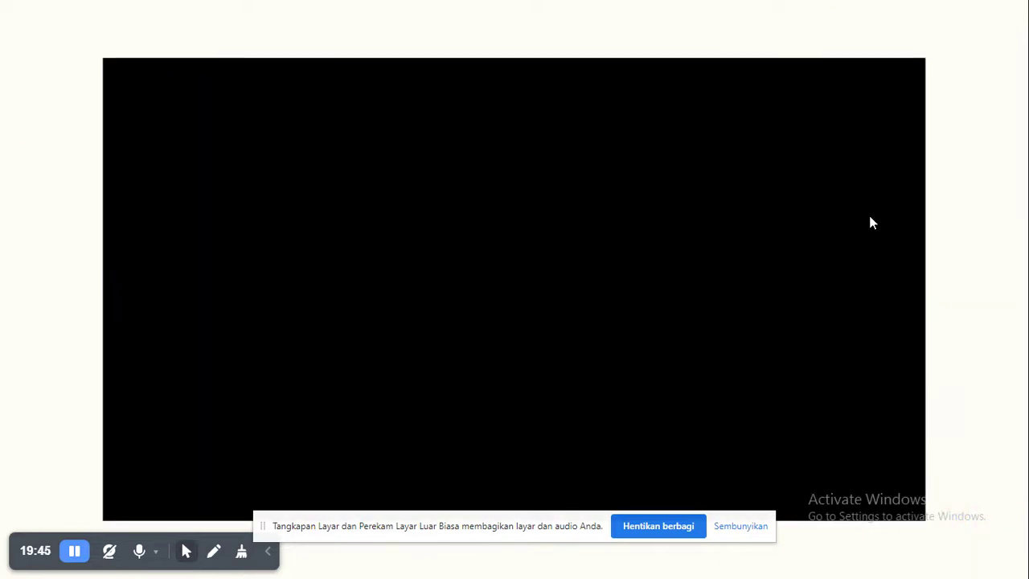
pyautogui.press('Left')
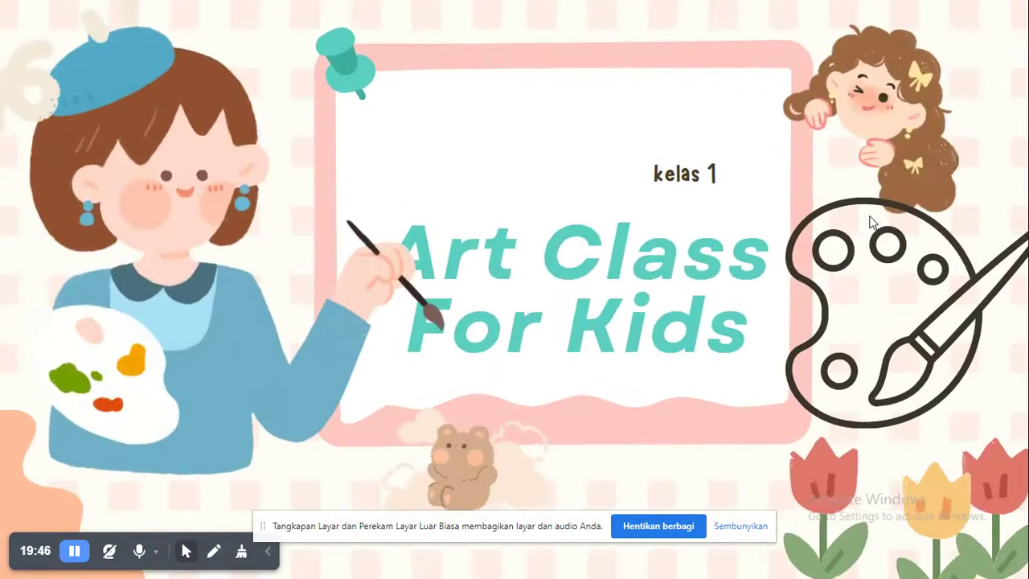
pyautogui.press('Right')
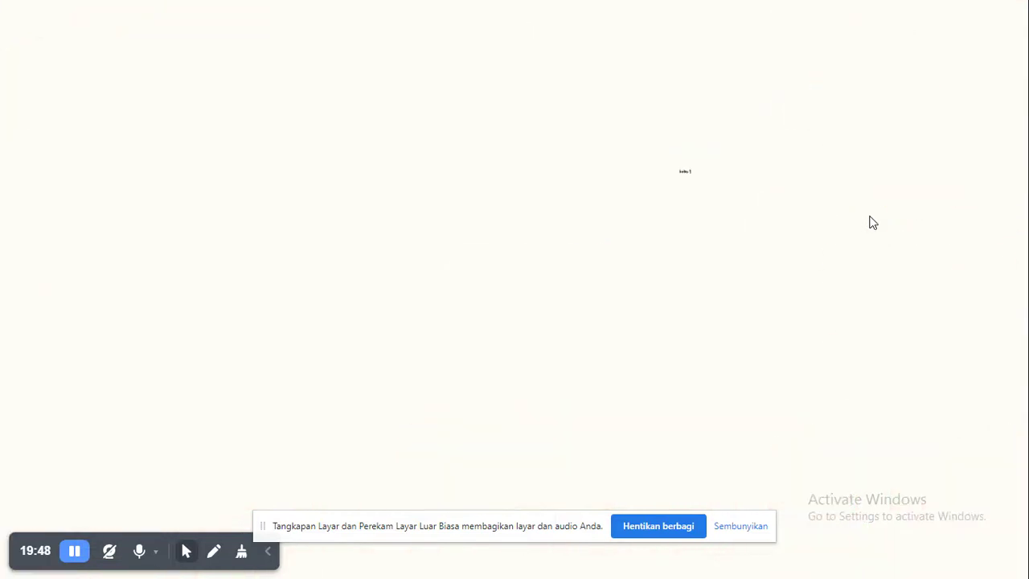
pyautogui.press('Right')
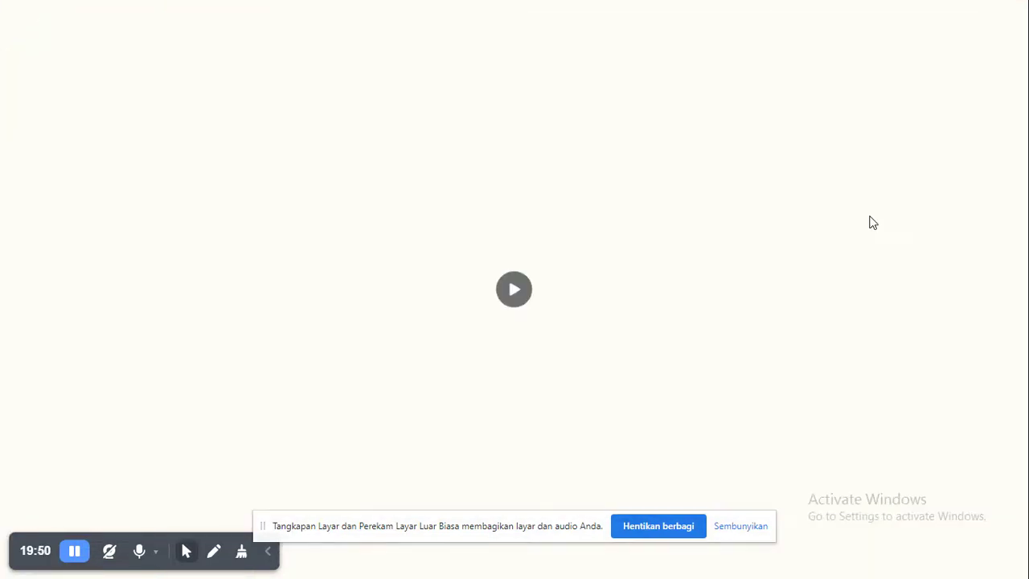
pyautogui.press('Right')
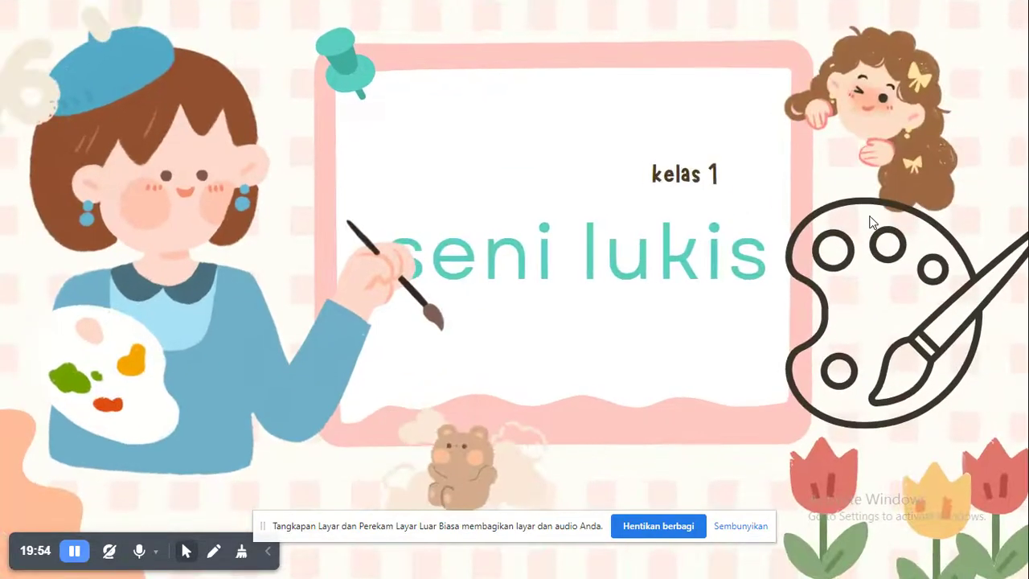
pyautogui.press('Right')
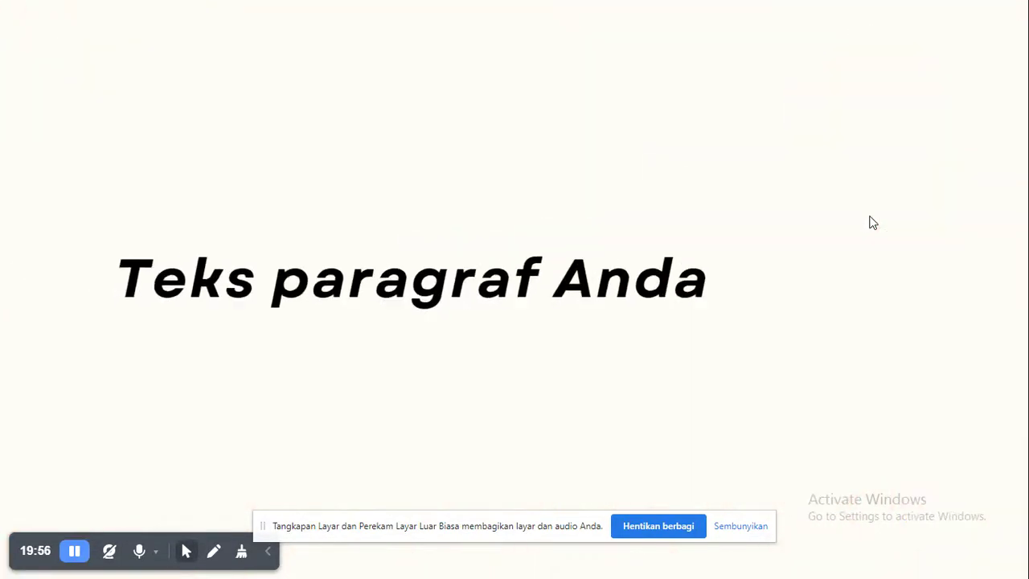
pyautogui.press('Escape')
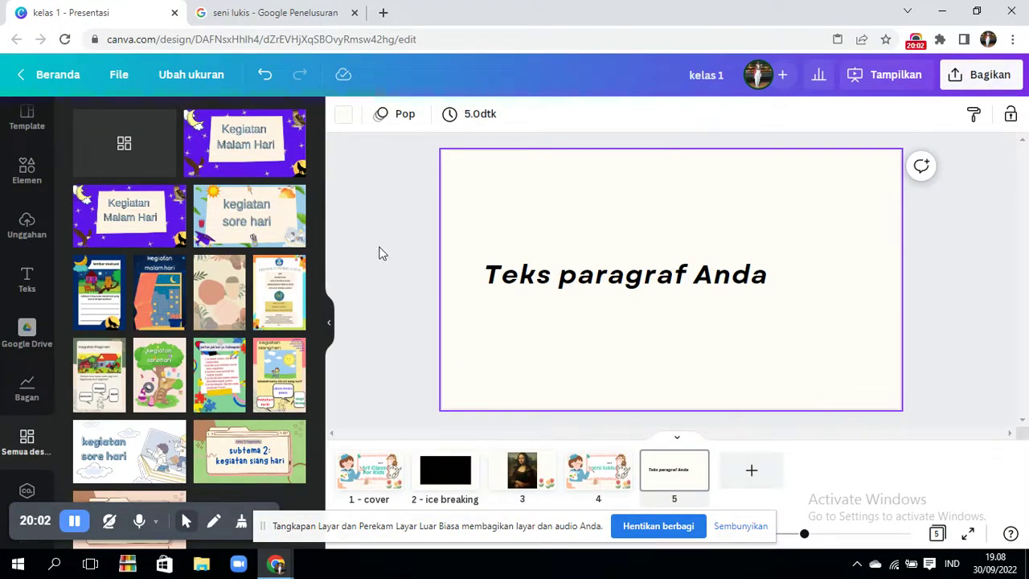
# - Go from the kelas 1 editor back to the Canva Beranda home page
pyautogui.click(64, 80)
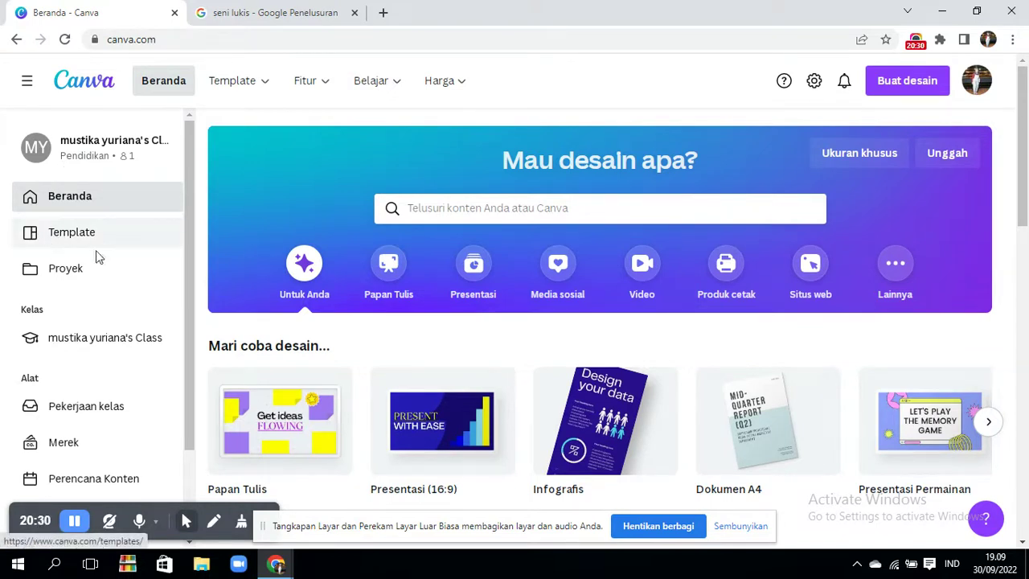
# - Rename the kelas 1 design to 'coba' on the Proyek page, then open presentasi malam hari 1
pyautogui.click(69, 279)
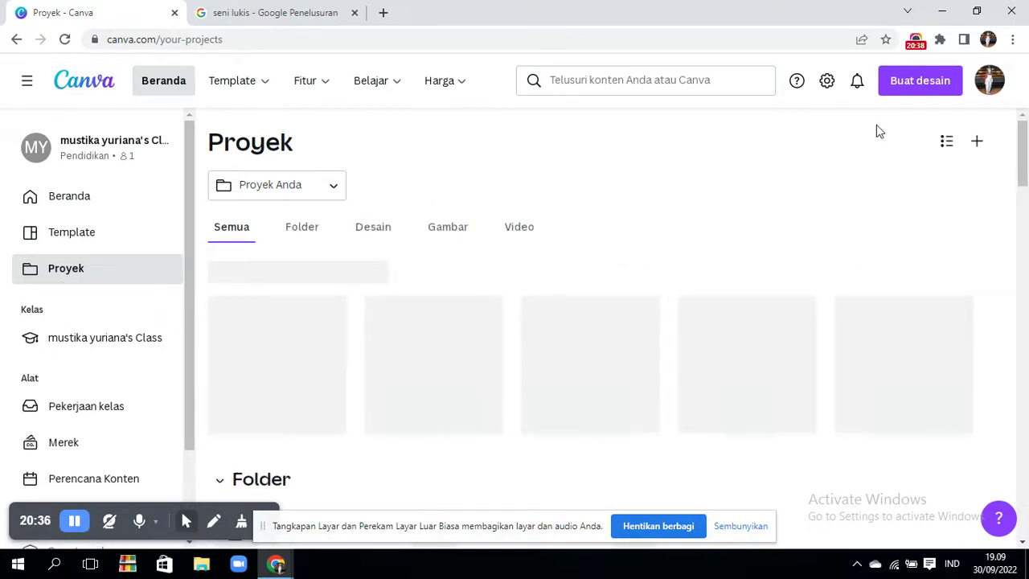
pyautogui.moveTo(1025, 186); pyautogui.dragTo(1024, 199)
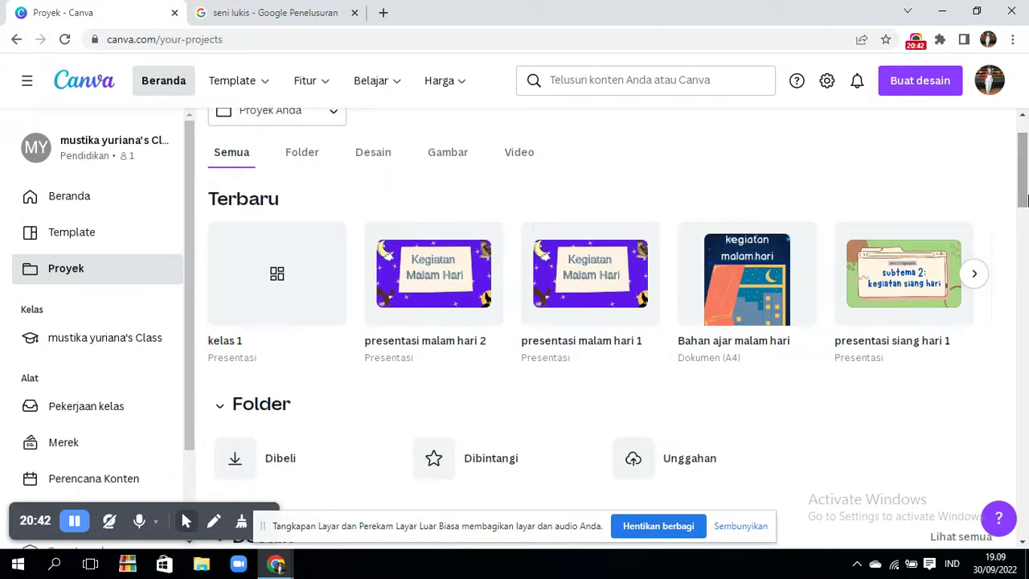
pyautogui.click(975, 275)
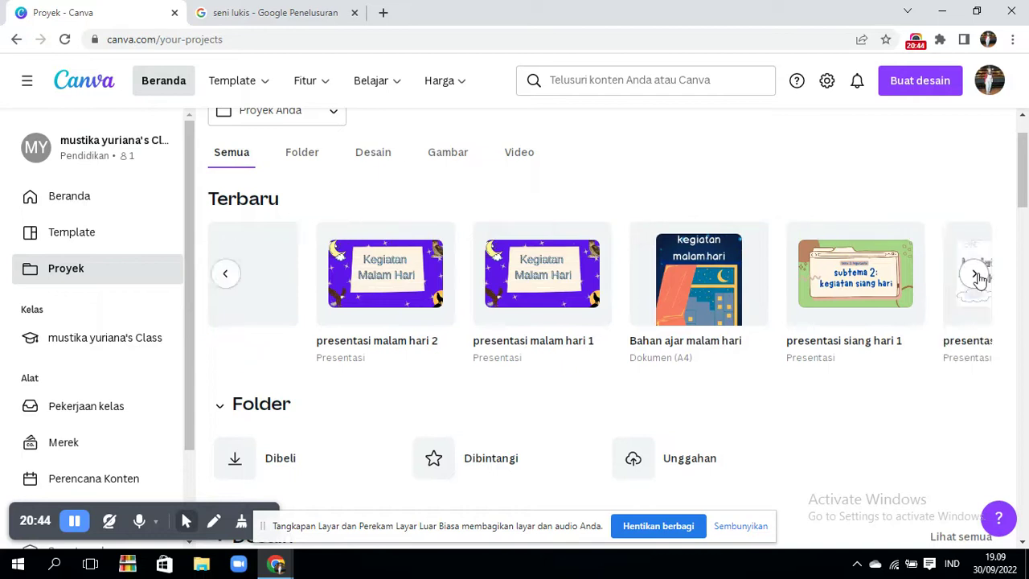
pyautogui.click(225, 278)
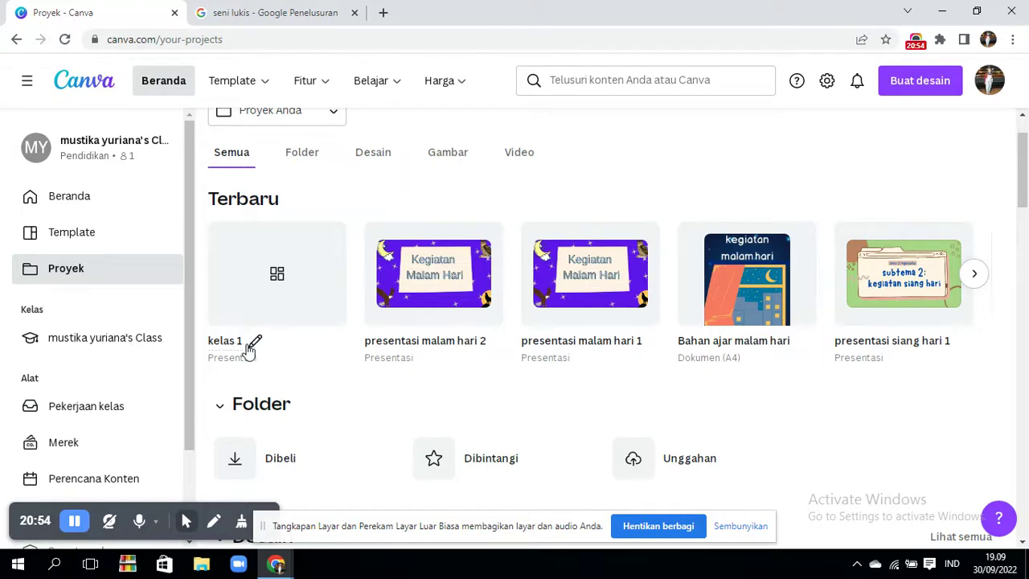
pyautogui.click(251, 343)
pyautogui.press('BackSpace')
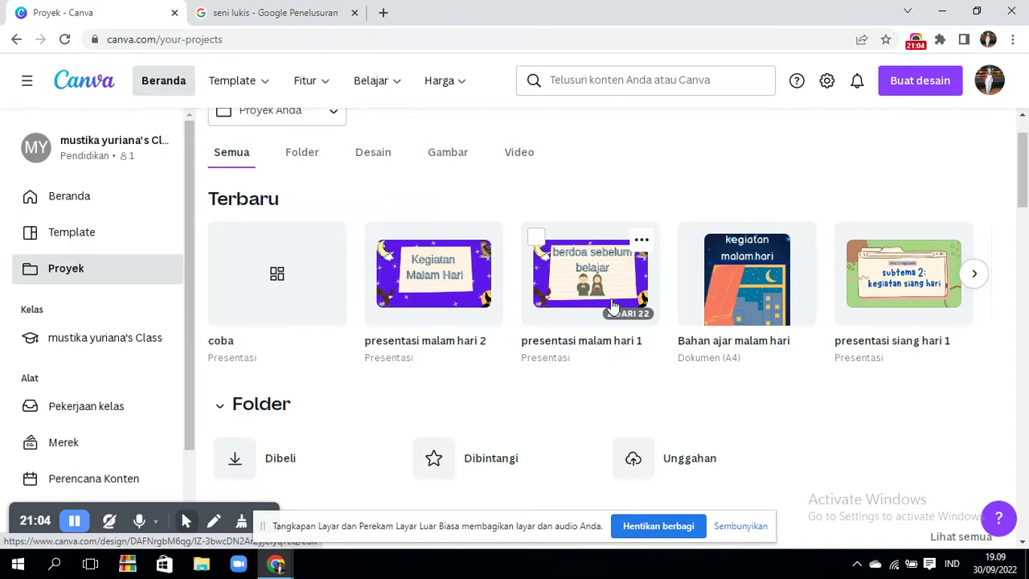
pyautogui.click(613, 305)
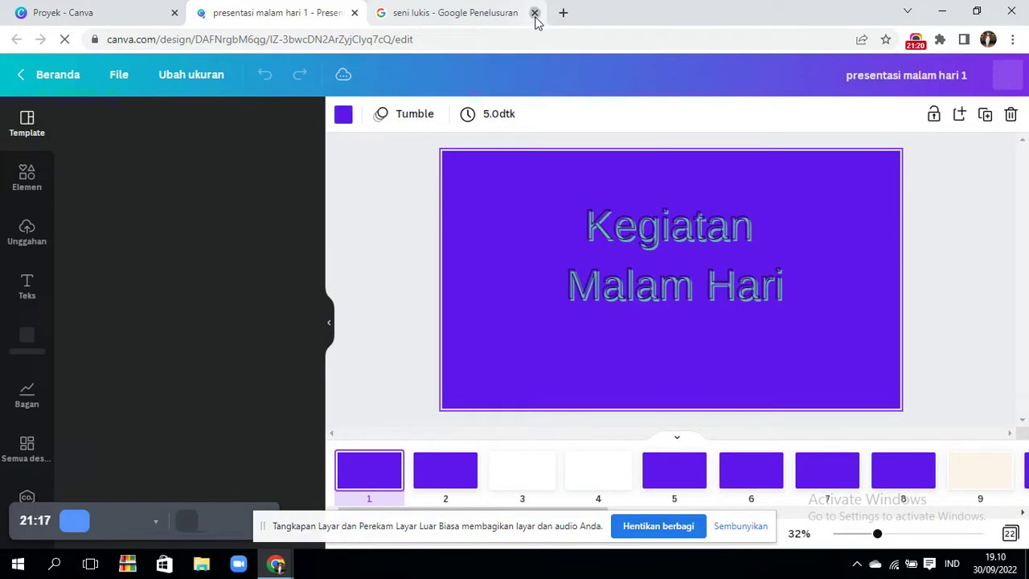
# - Close the Google search and Proyek tabs, keeping presentasi malam hari 1 with Elemen showing
pyautogui.click(534, 13)
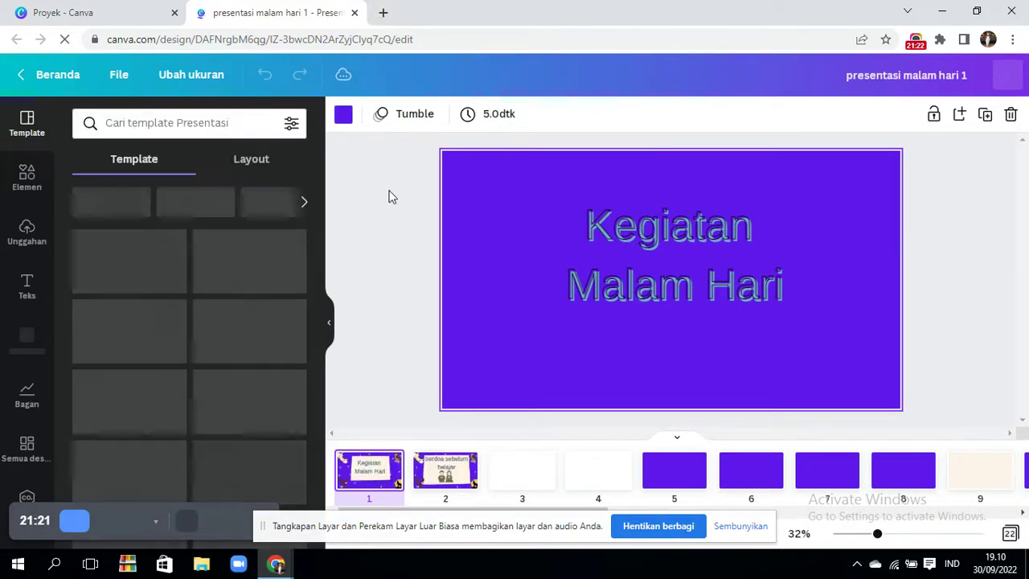
pyautogui.click(388, 197)
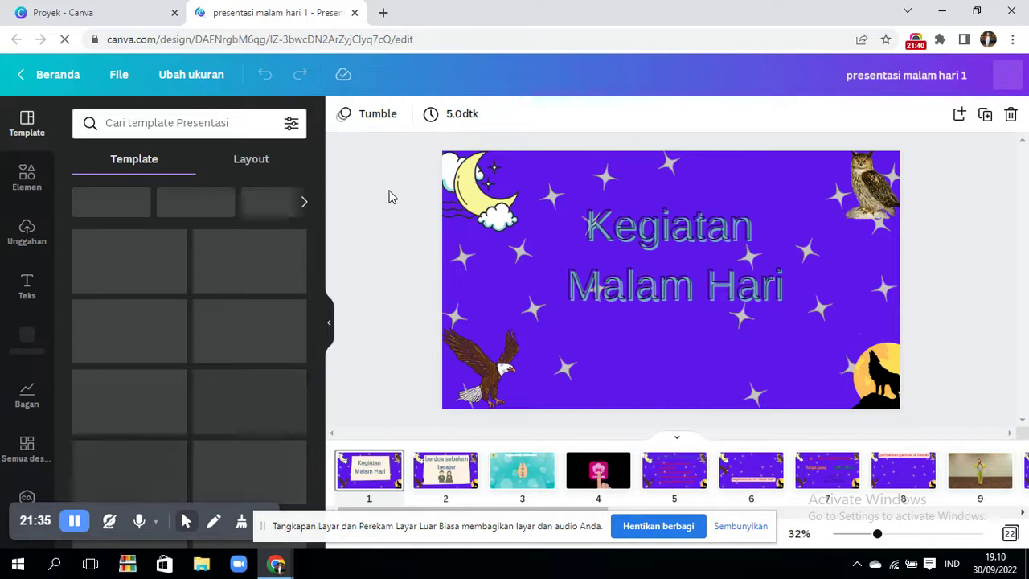
pyautogui.click(174, 14)
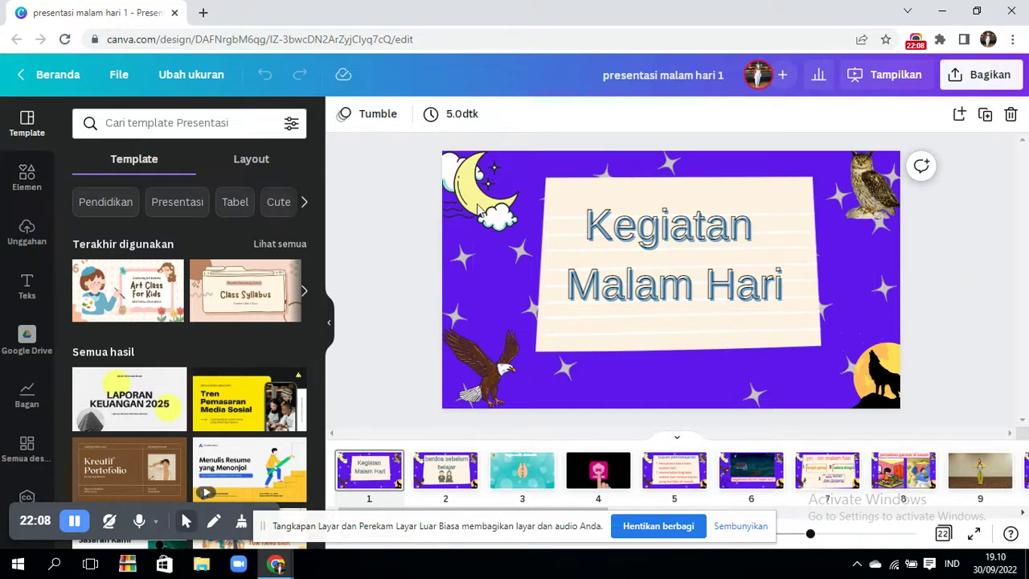
pyautogui.click(27, 177)
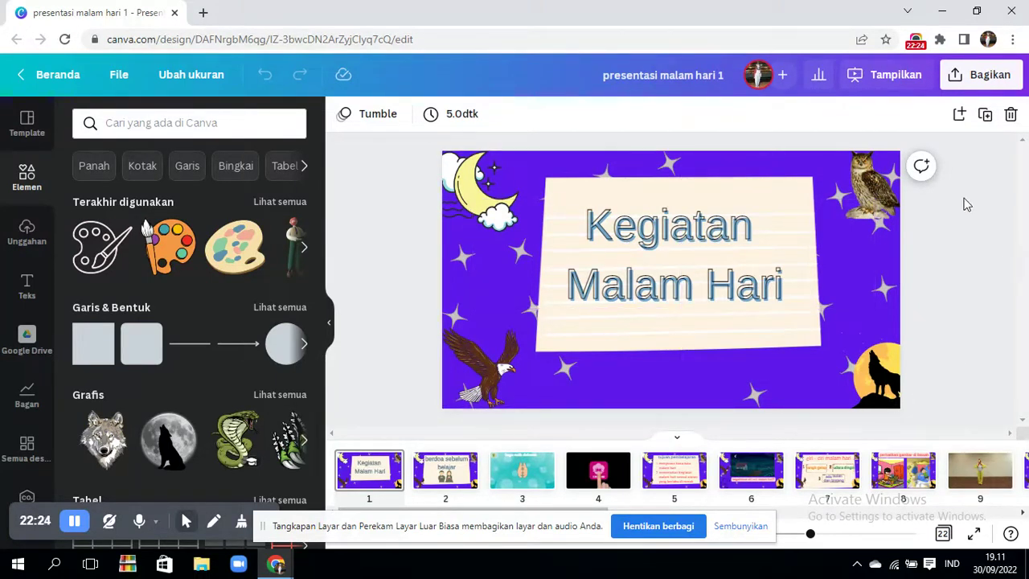
# - Present presentasi malam hari 1 full screen in Standar mode up to slide 6, then exit
pyautogui.click(852, 80)
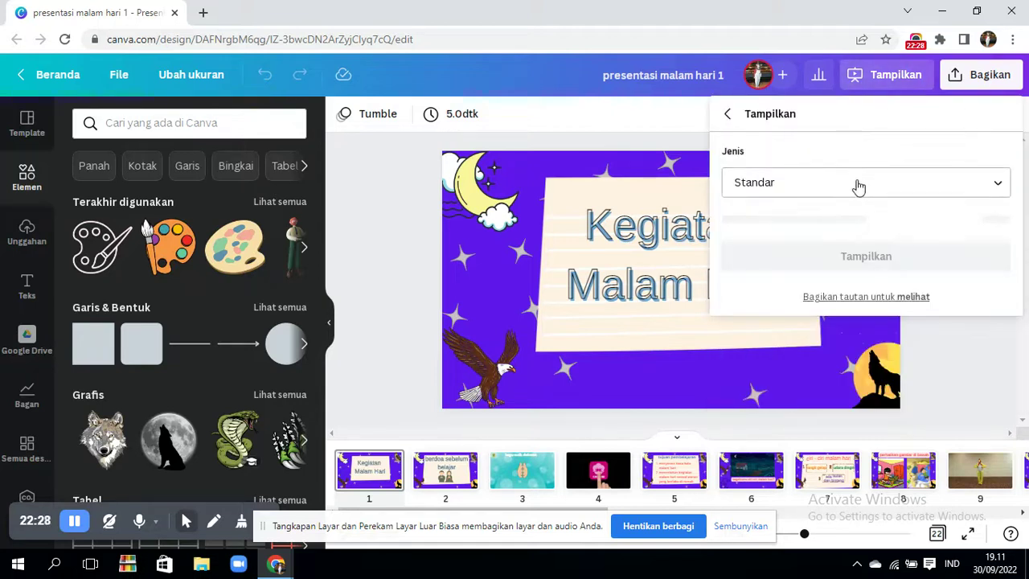
pyautogui.click(865, 223)
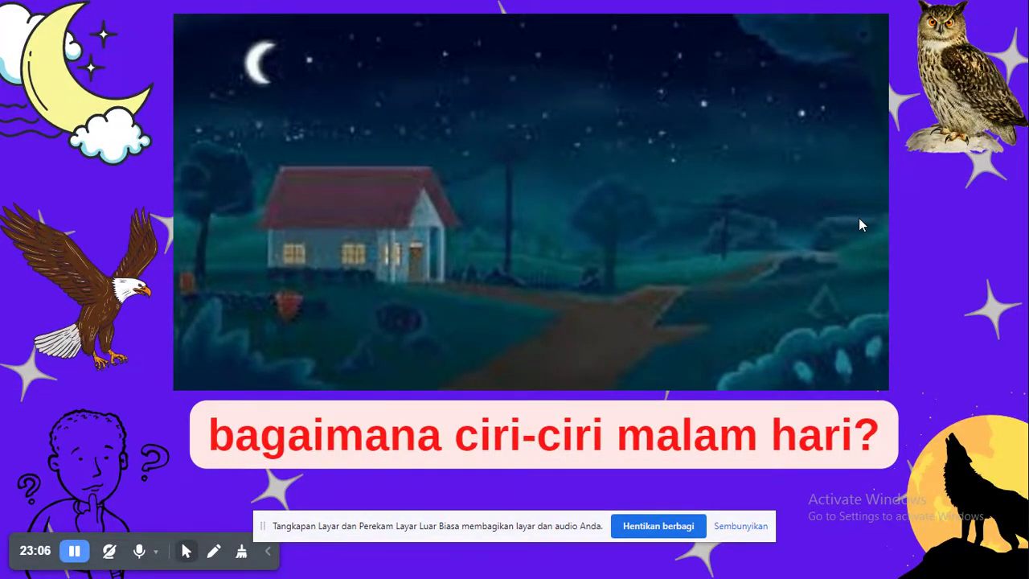
pyautogui.press('Escape')
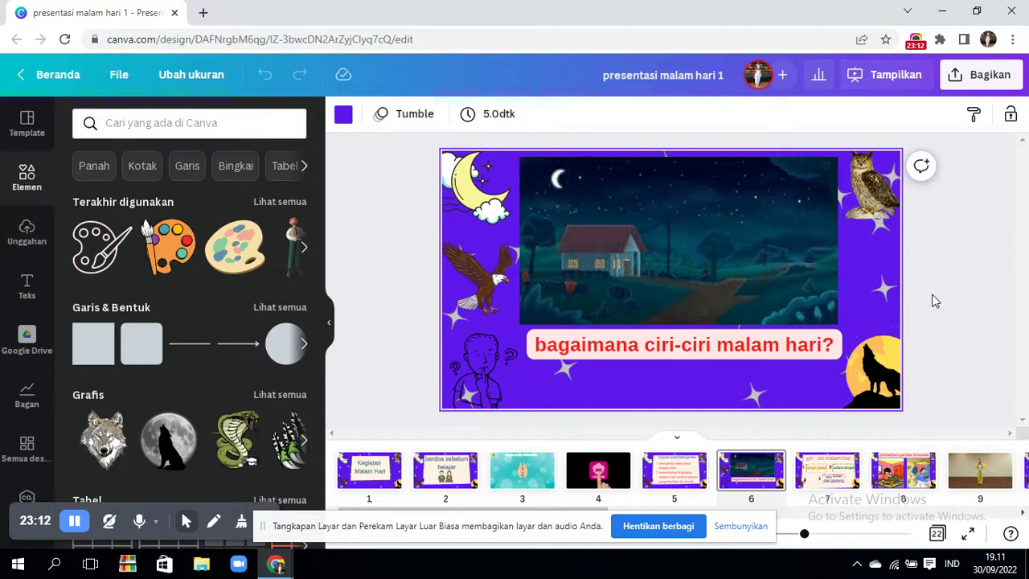
# - Open the Bagikan panel and keep link access at Yang punya tautan with Bisa lihat permission
pyautogui.click(962, 83)
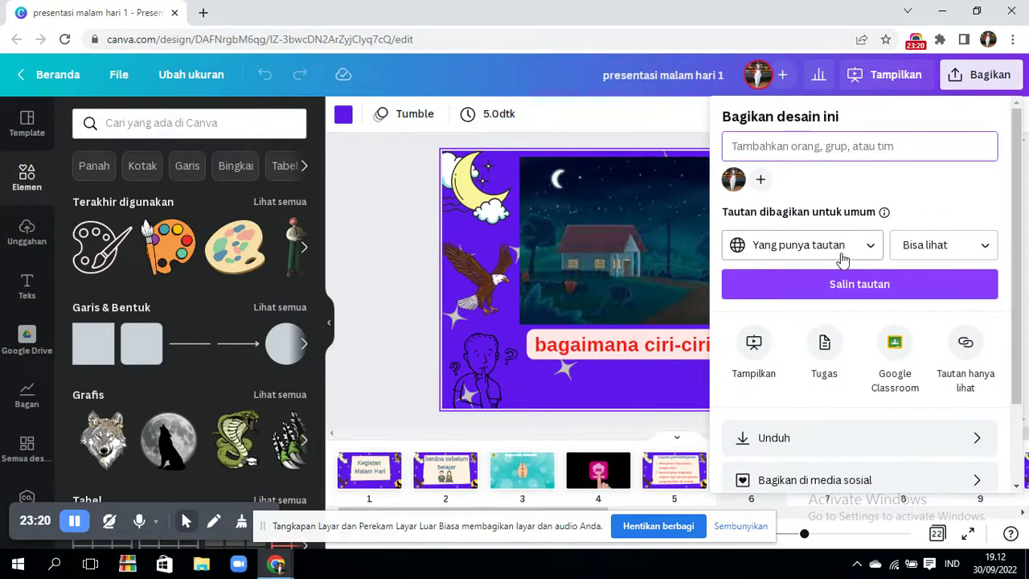
pyautogui.click(875, 249)
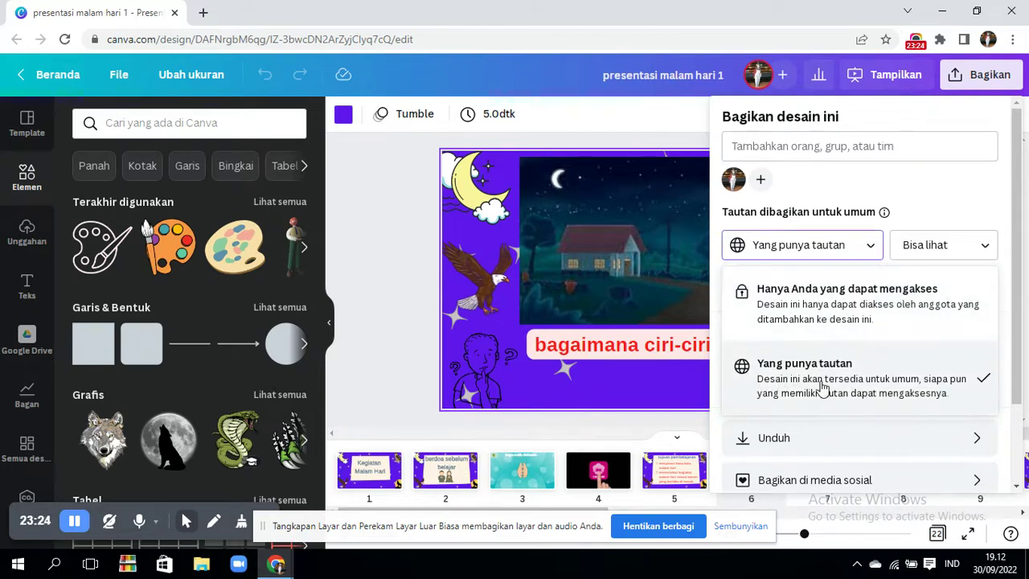
pyautogui.click(967, 246)
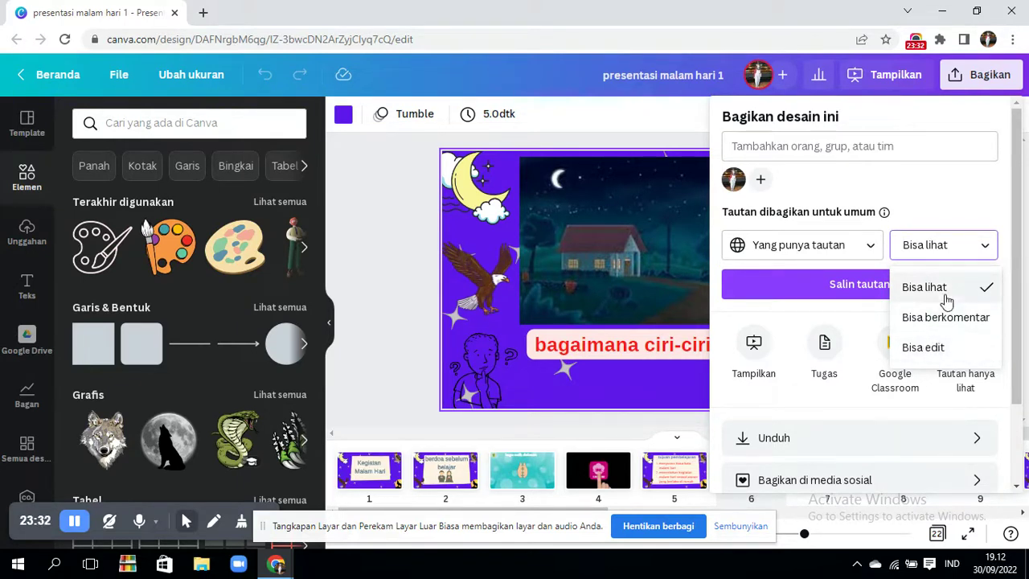
pyautogui.click(939, 219)
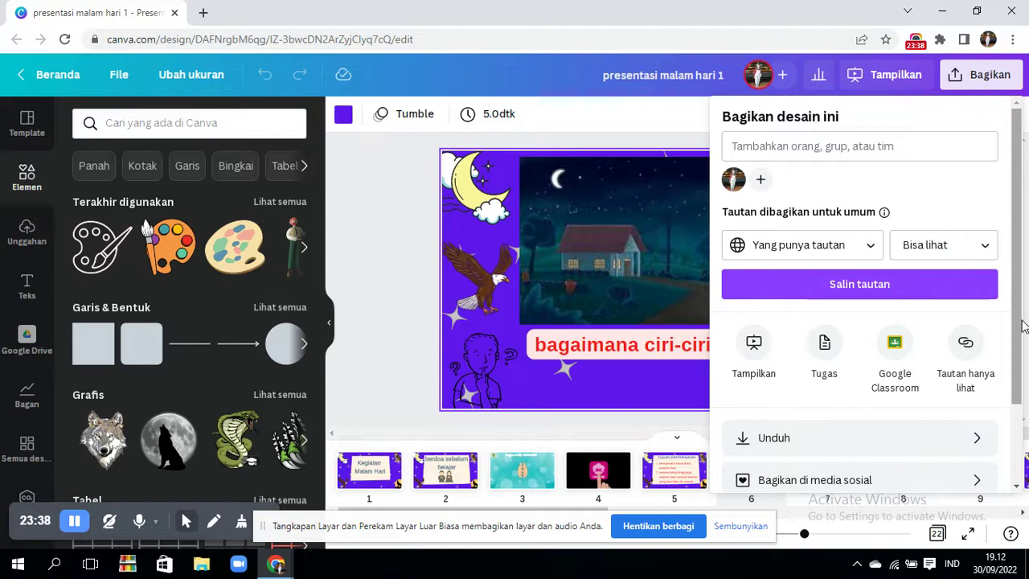
pyautogui.scroll(-2, 1019, 338)
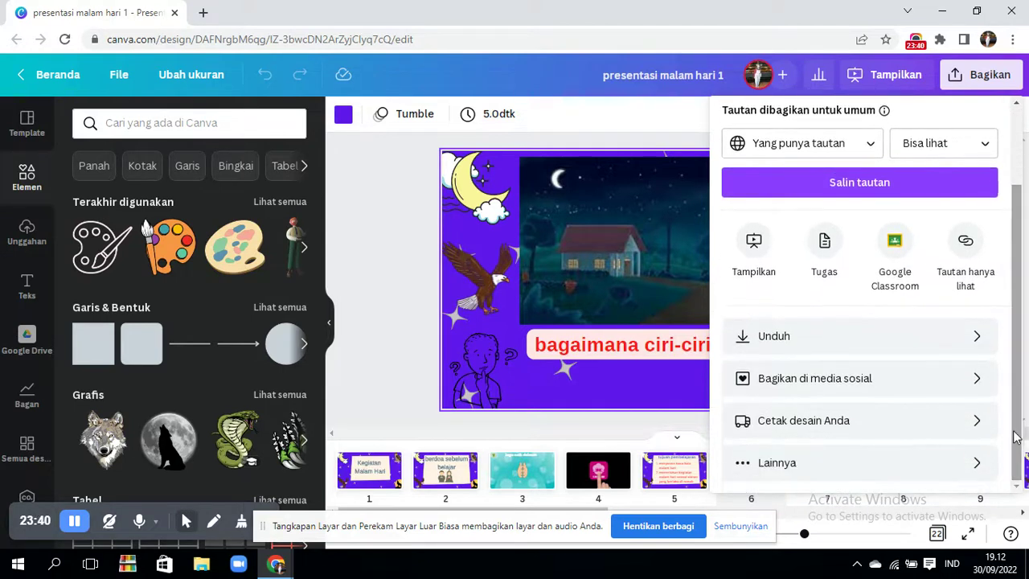
# - Open Unduh settings and list the Jenis file options: PDF Standar, JPG, PNG, MP4, GIF
pyautogui.click(776, 338)
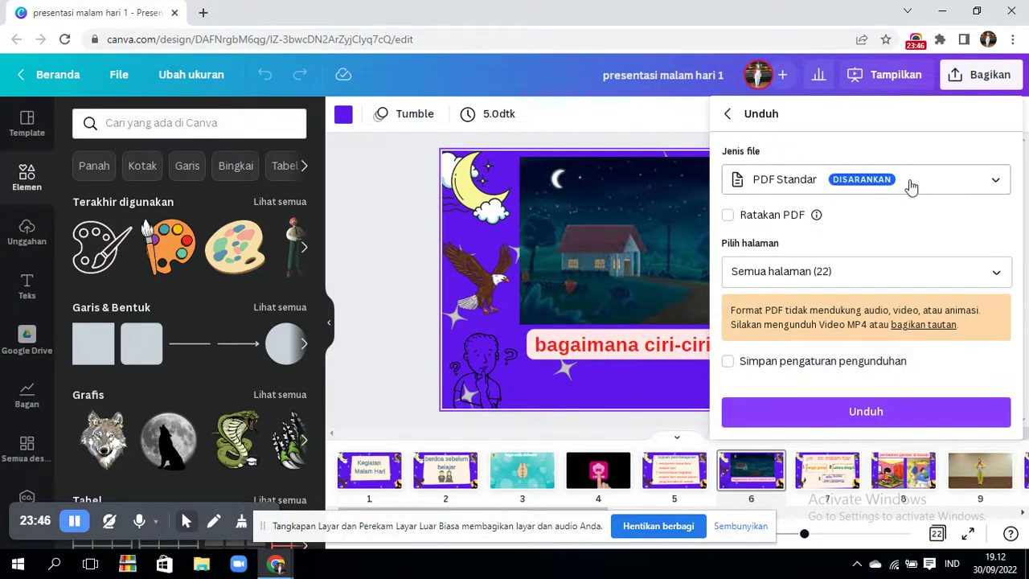
pyautogui.click(930, 184)
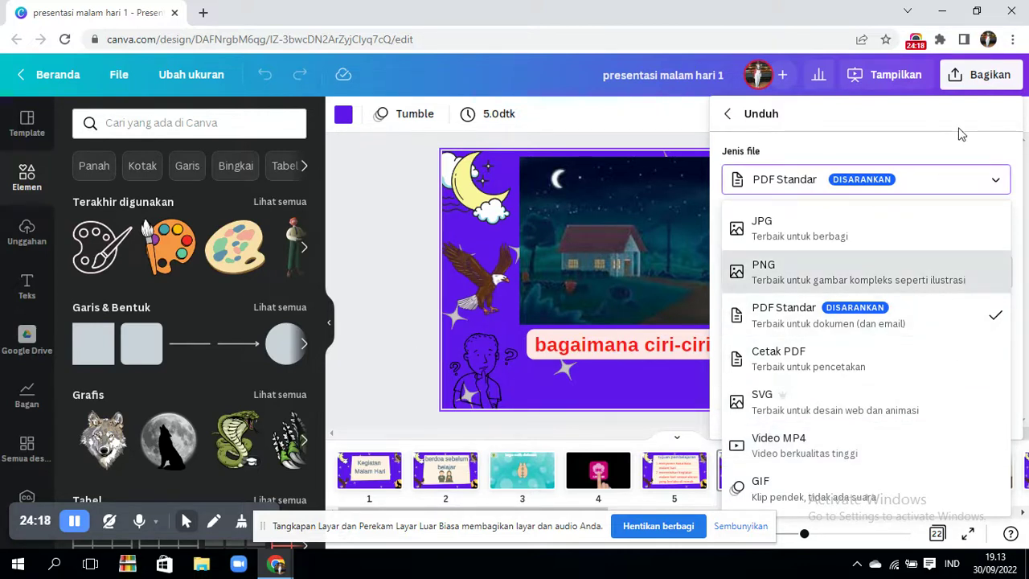
# - Download Semua halaman (22) of 'presentasi malam hari 1' as PDF Standar, then close the download panel
pyautogui.click(731, 117)
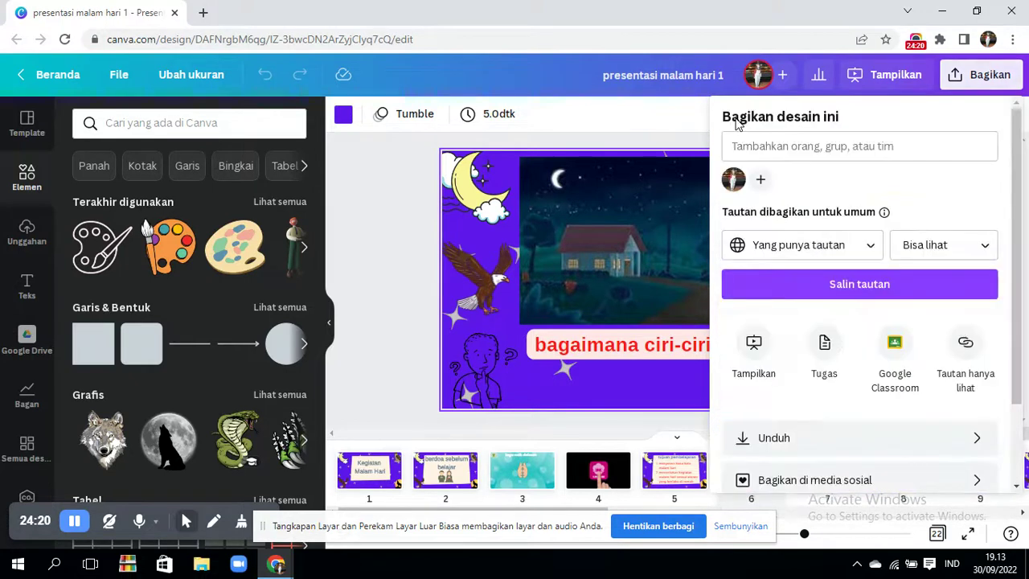
pyautogui.moveTo(1014, 225); pyautogui.dragTo(1020, 366)
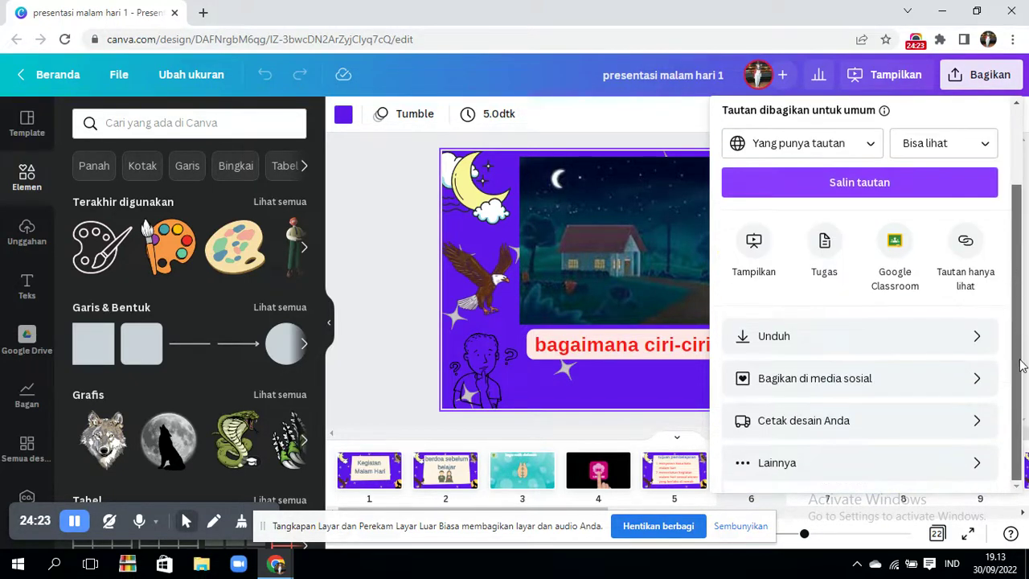
pyautogui.click(978, 343)
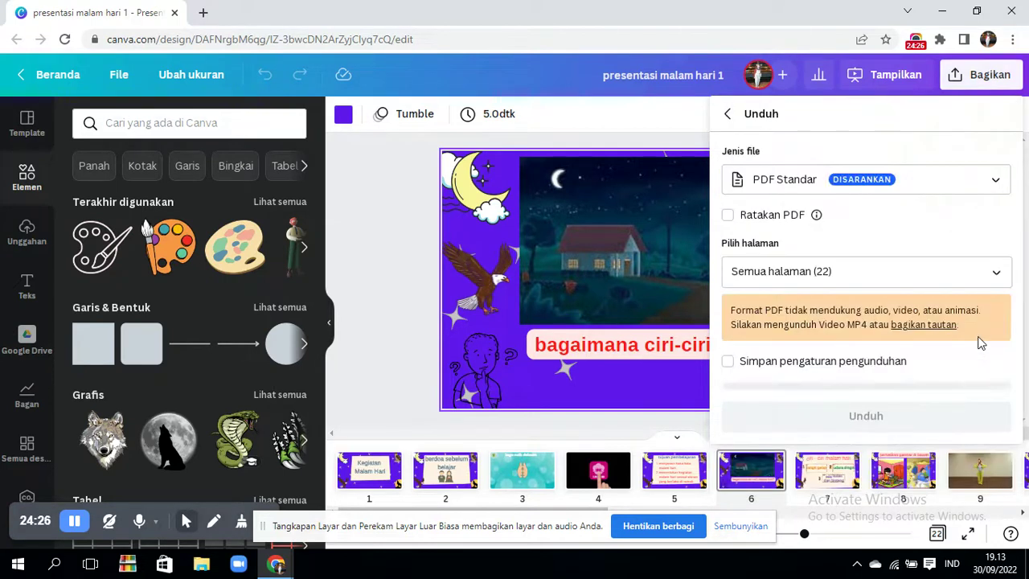
pyautogui.click(842, 414)
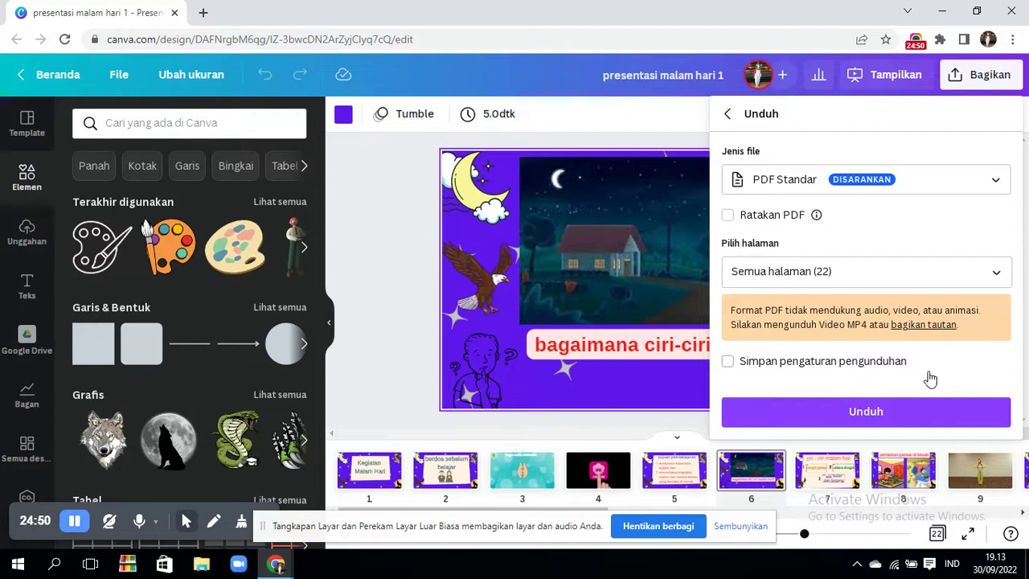
pyautogui.click(880, 413)
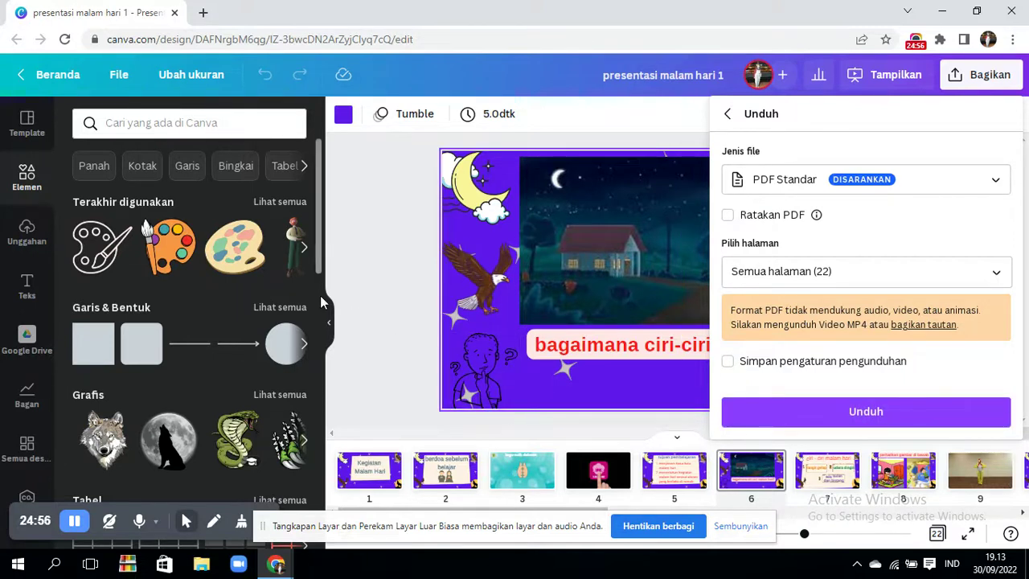
pyautogui.click(363, 294)
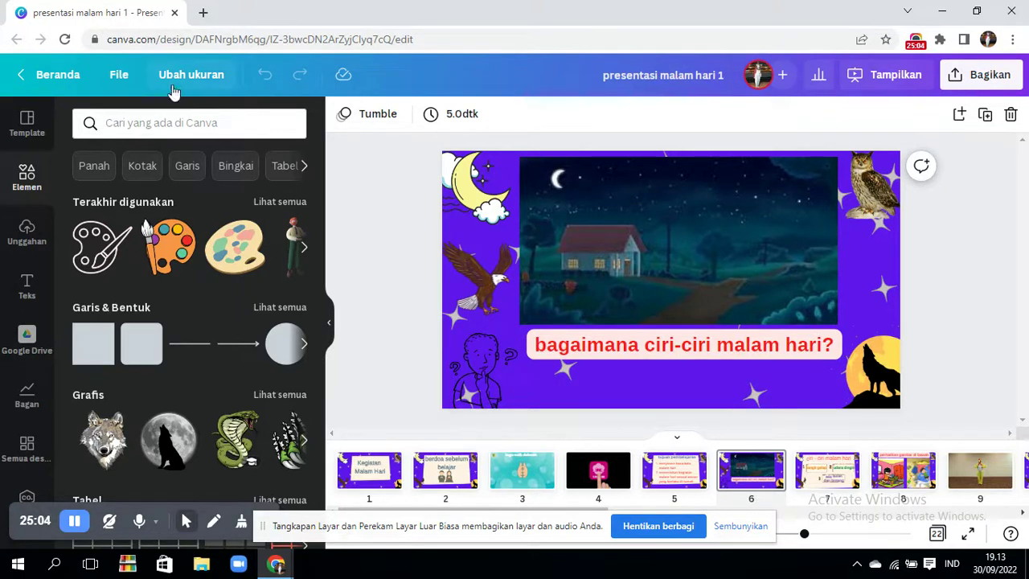
# - Return from the editor to the Canva Beranda home page
pyautogui.click(45, 80)
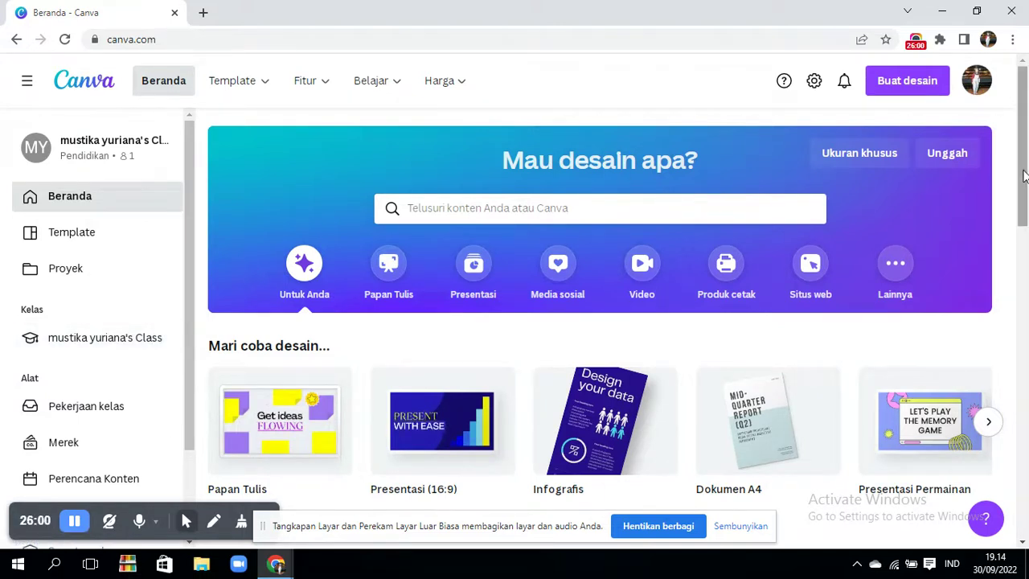
pyautogui.moveTo(1023, 175)
pyautogui.mouseDown()
pyautogui.moveTo(1023, 226)
pyautogui.moveTo(1023, 175)
pyautogui.mouseUp()
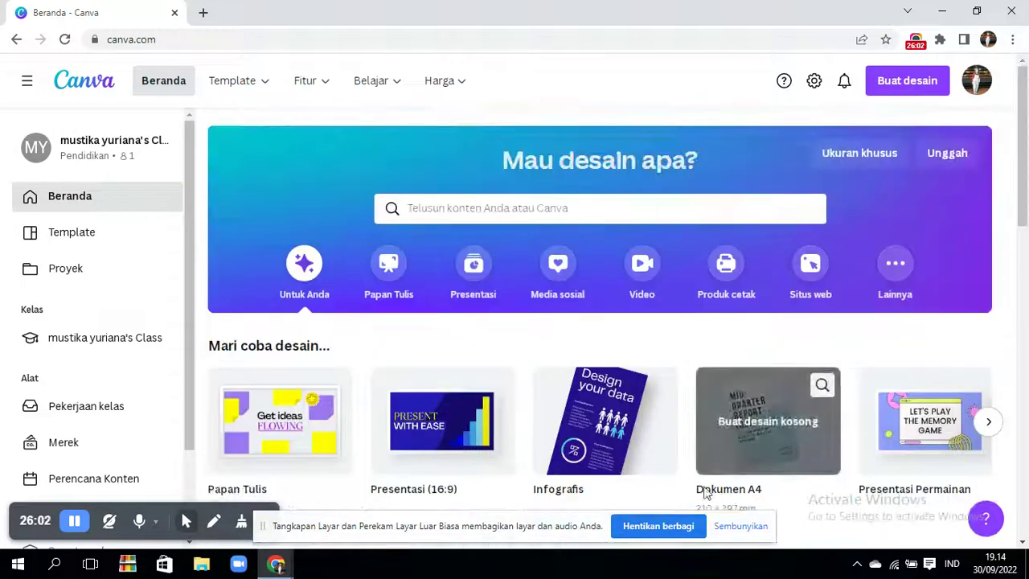